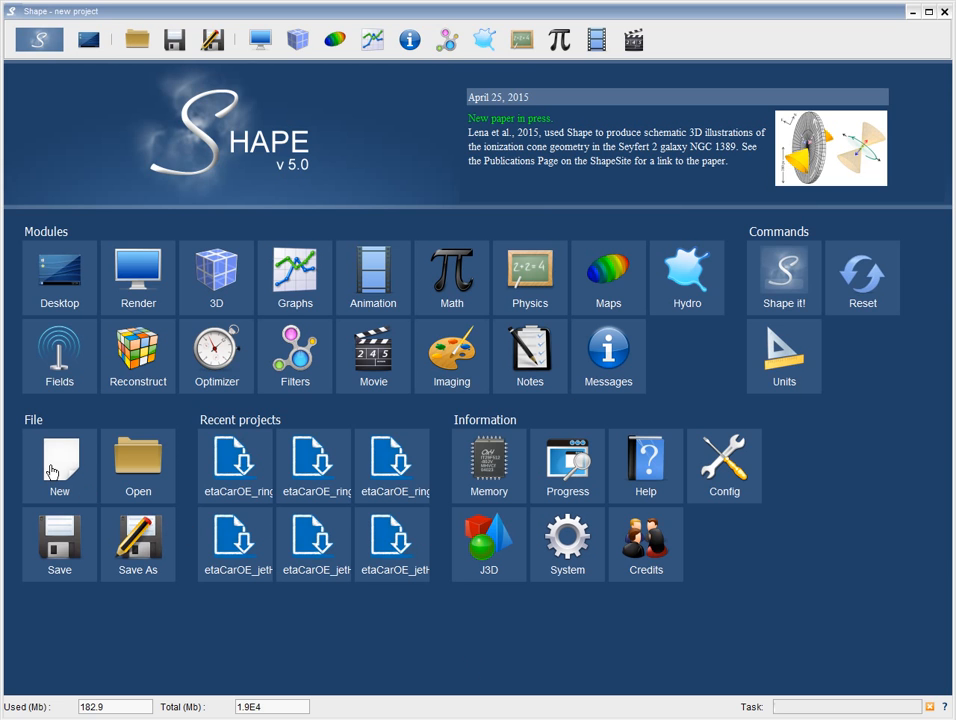
Open the 3D module, maximize the Free-Form view and restore the four-view layout
left_click(299, 42)
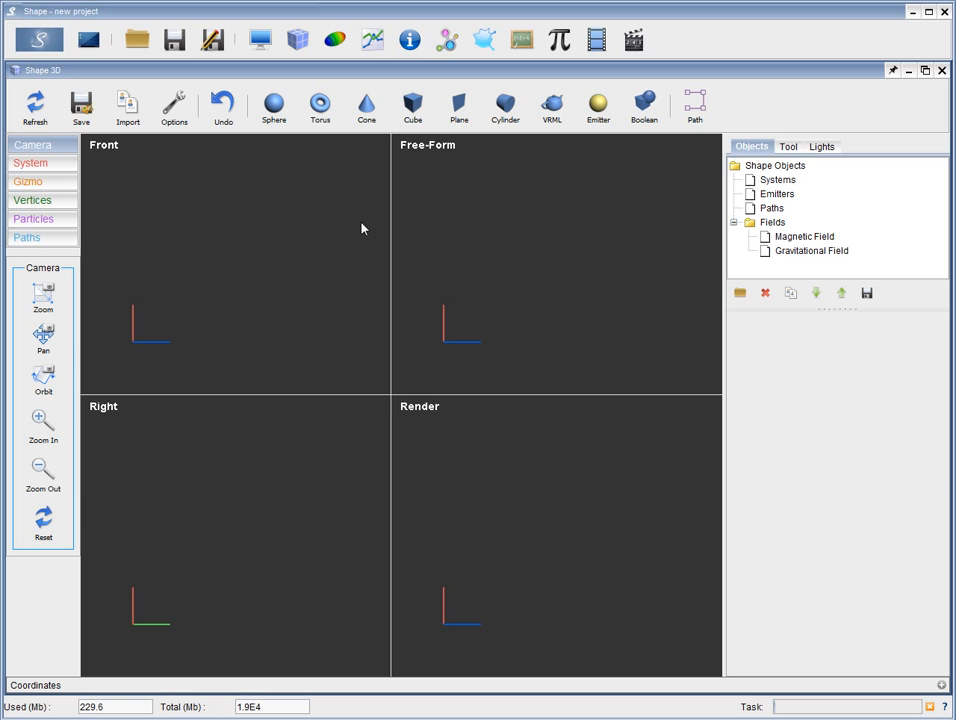
right_click(437, 150)
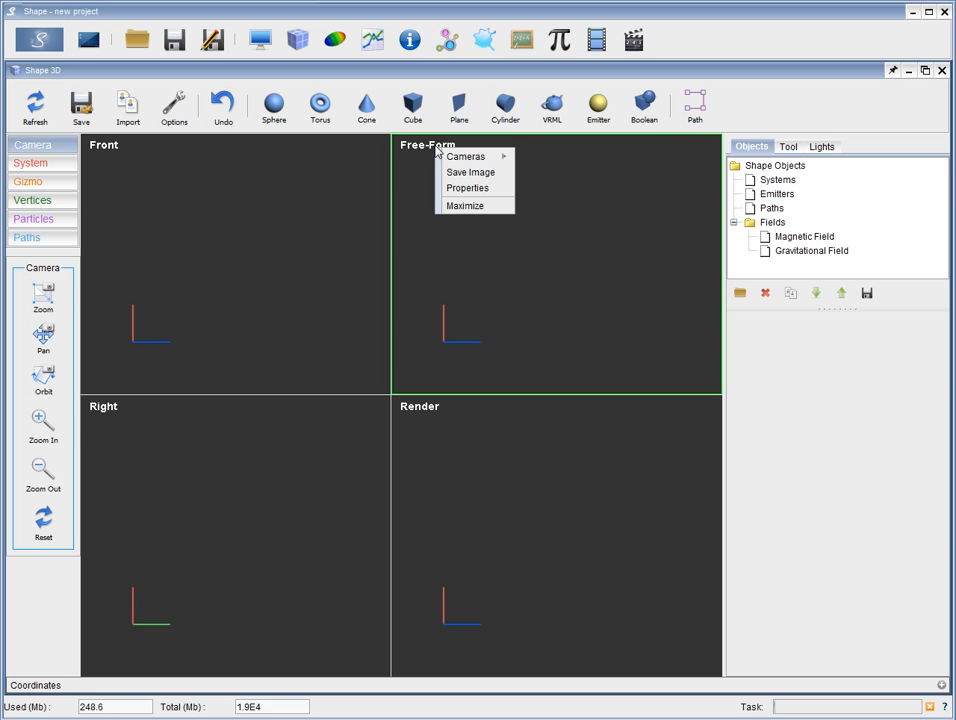
mouse_move(468, 157)
left_click(465, 207)
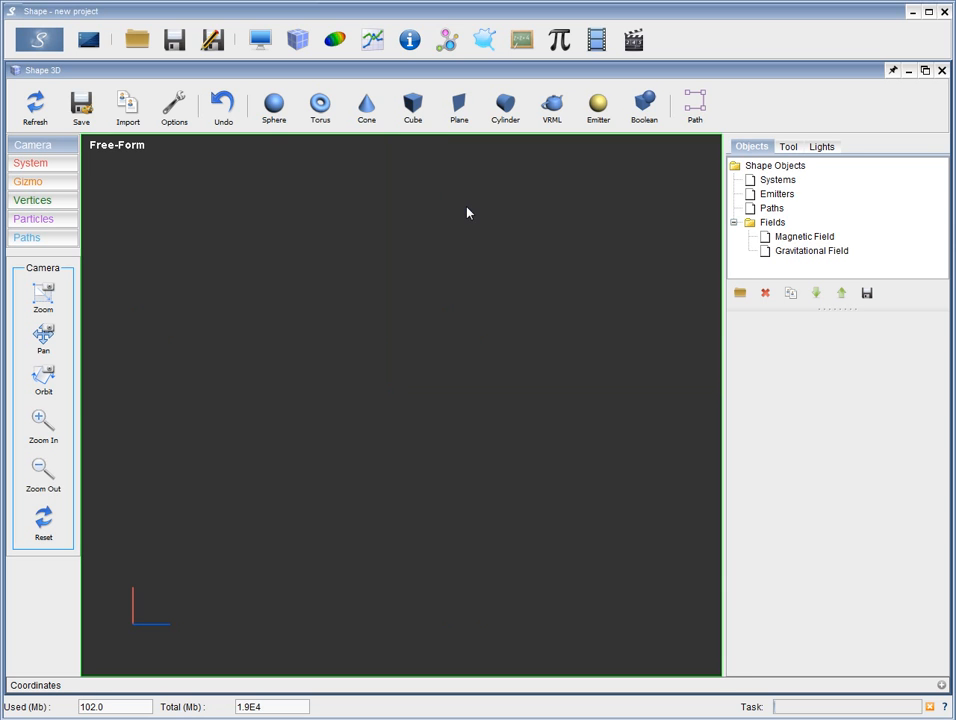
right_click(108, 147)
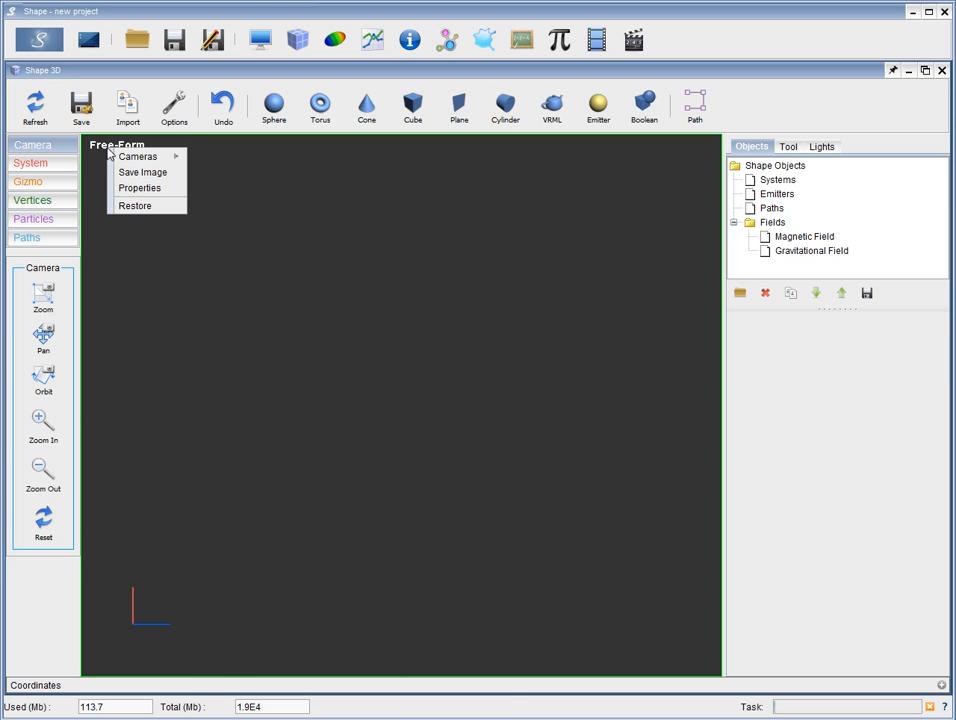
left_click(134, 206)
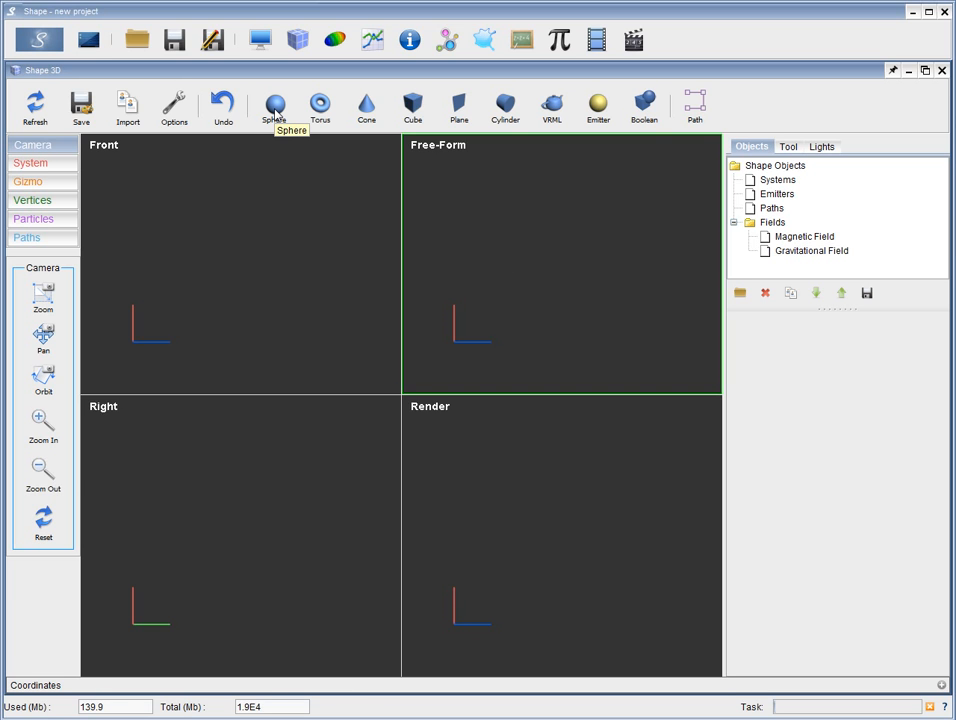
In the Render module, set the locked image dimensions to a width of 1E16 m, and return to the 3D module
left_click(260, 39)
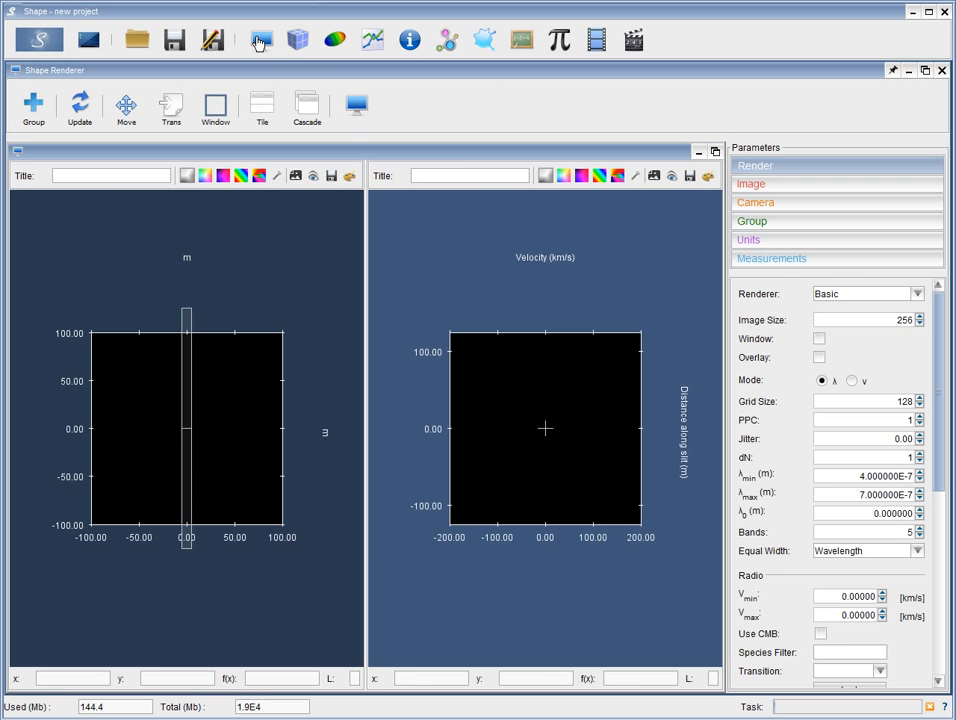
left_click(800, 190)
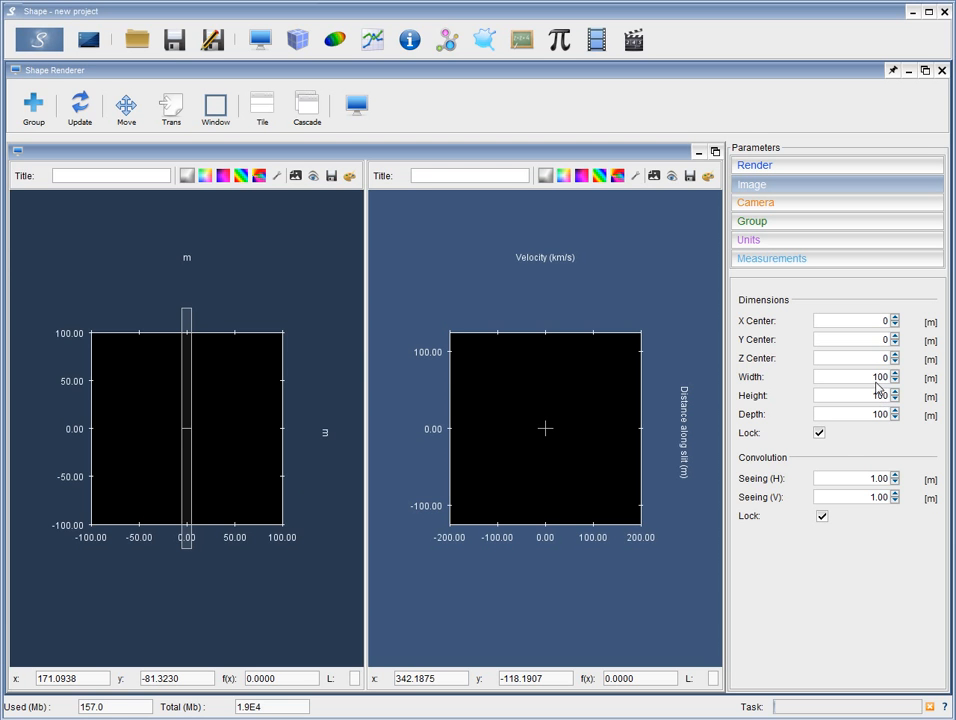
left_click_drag(873, 378, 895, 379)
type("1e16")
key("Return")
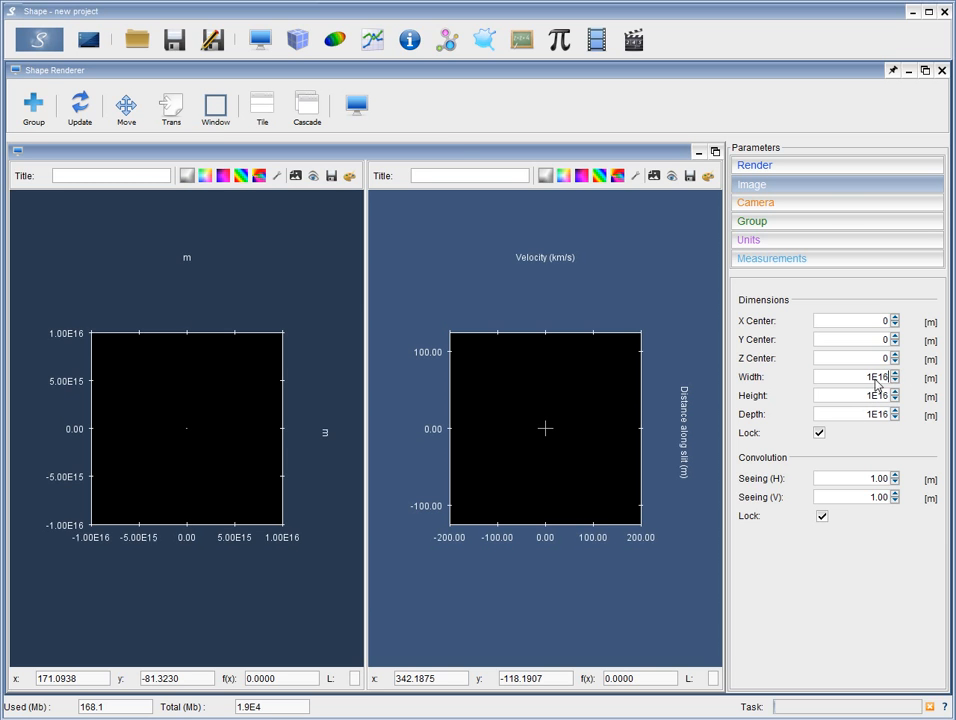
left_click(299, 41)
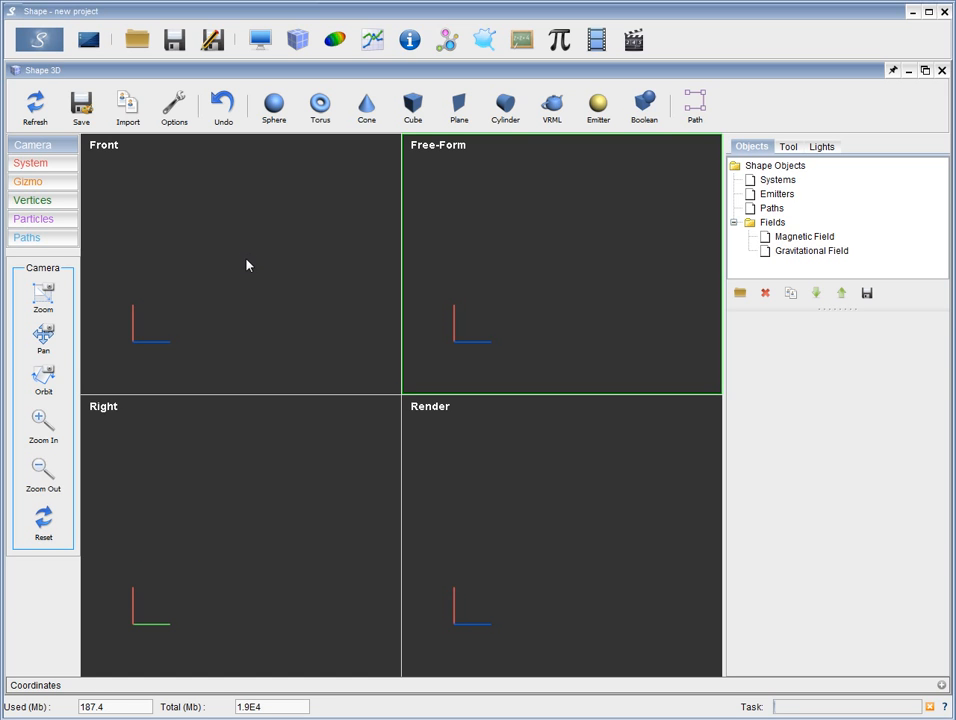
left_click(273, 106)
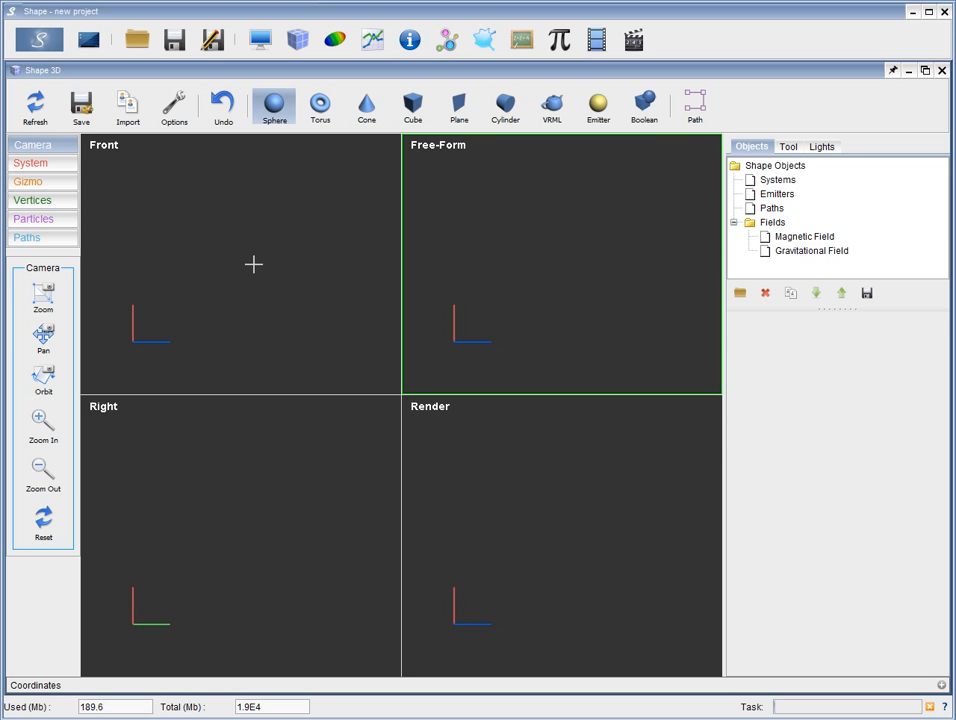
left_click_drag(248, 269, 383, 347)
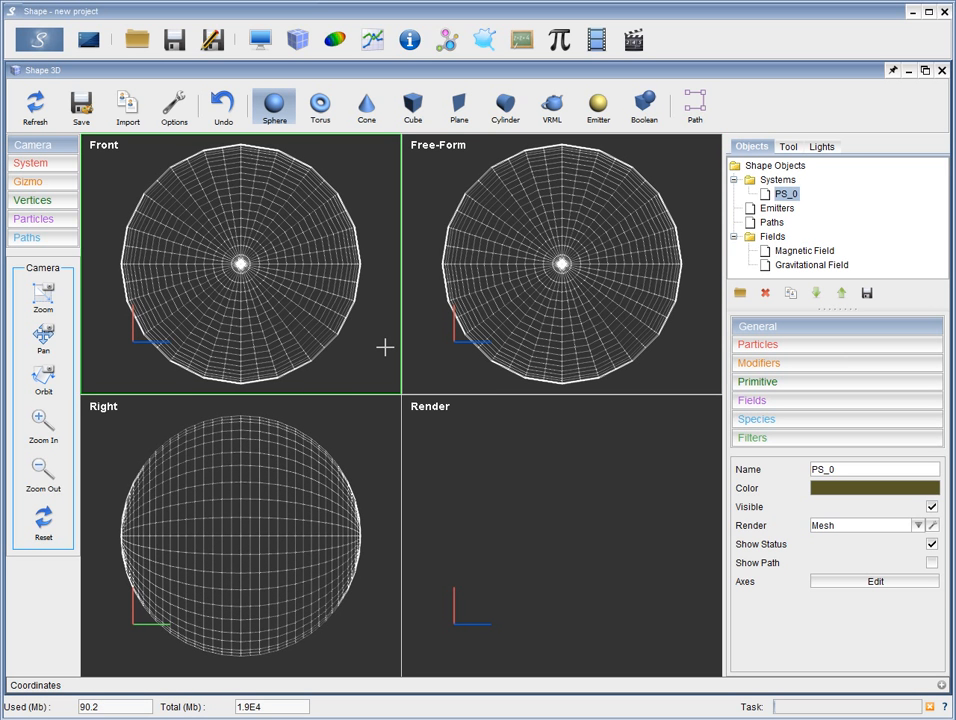
left_click(273, 112)
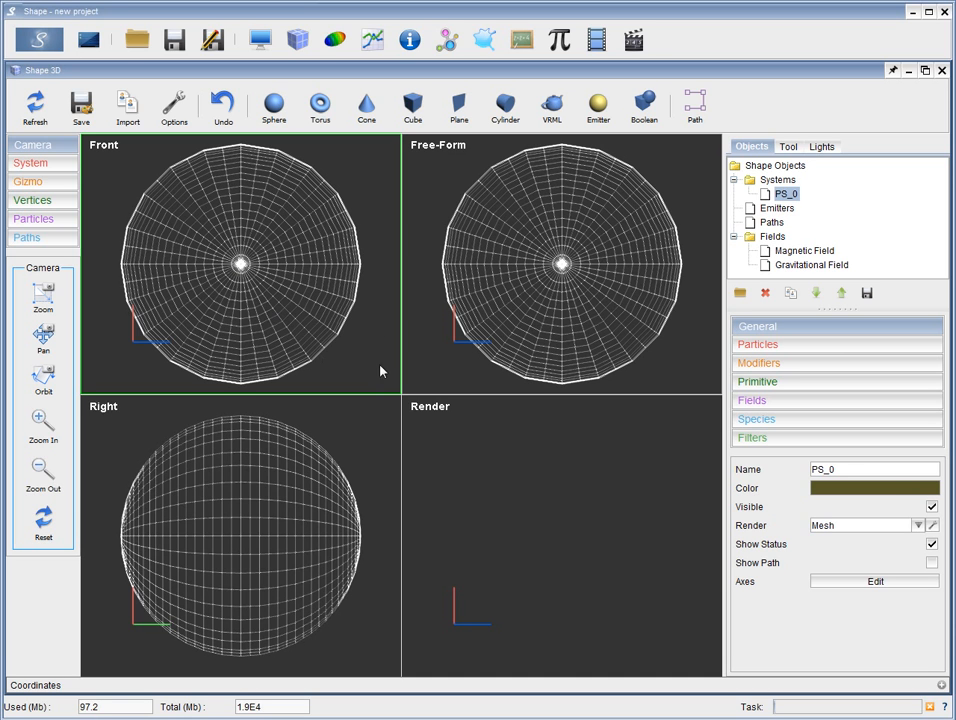
left_click(876, 389)
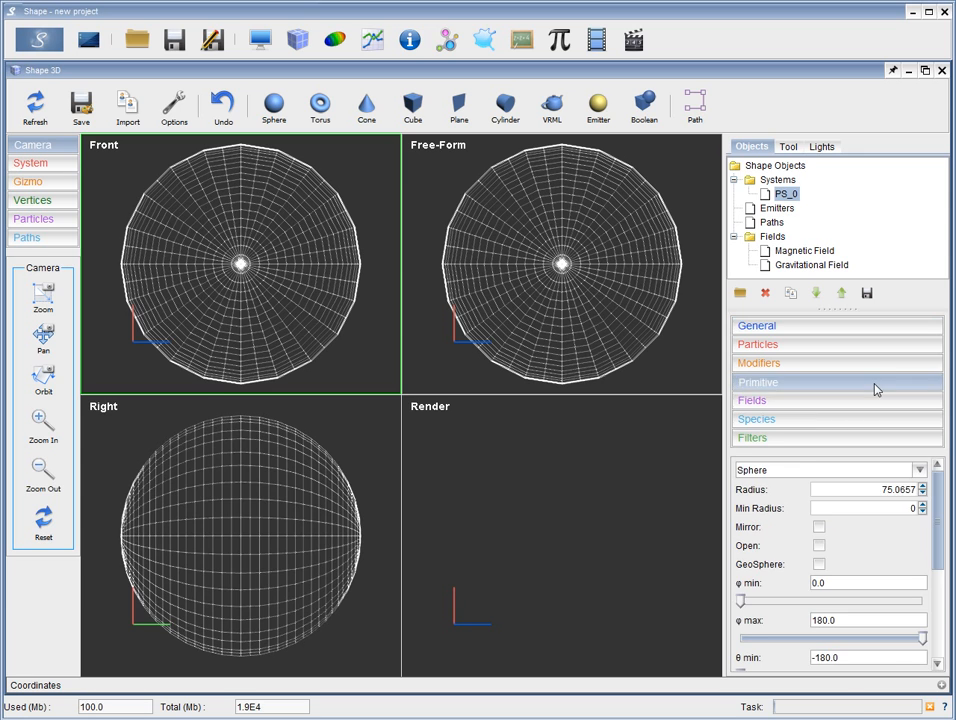
double_click(883, 490)
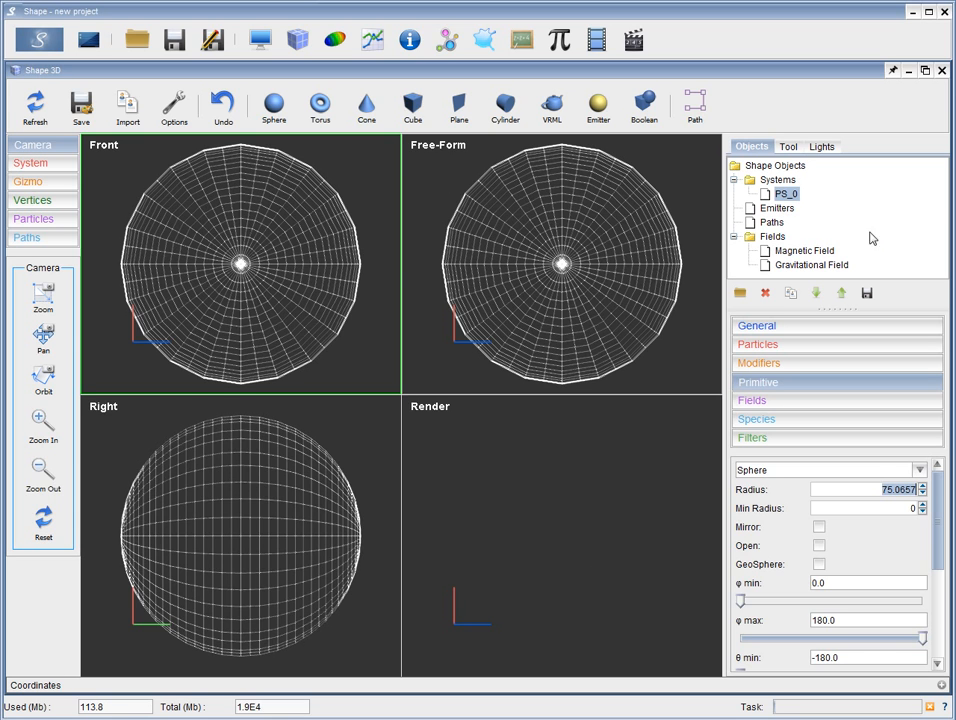
left_click(765, 293)
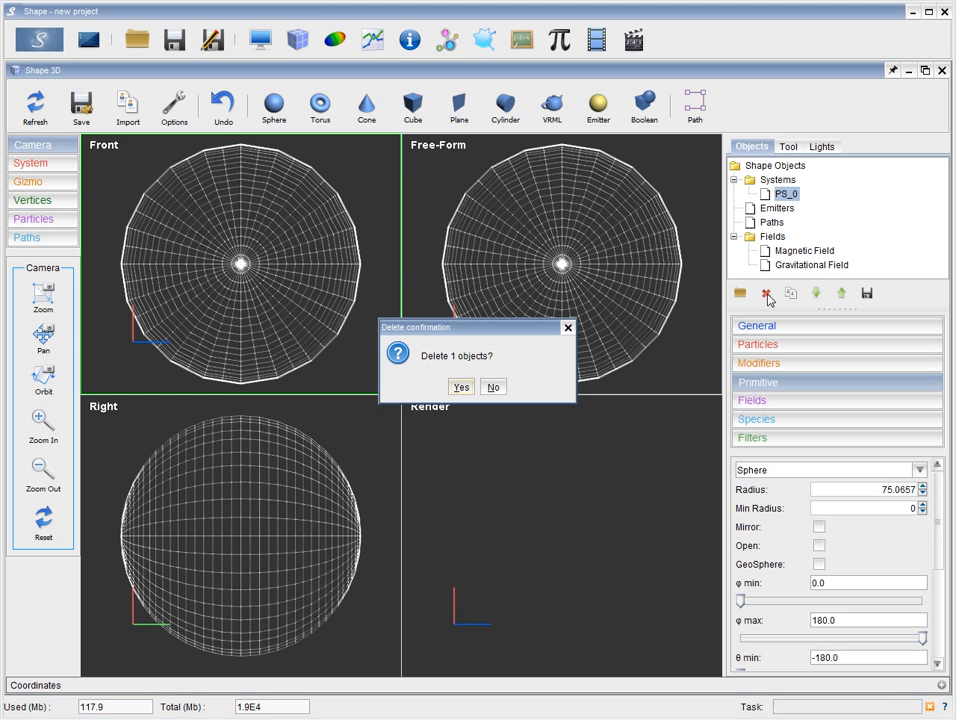
left_click(462, 388)
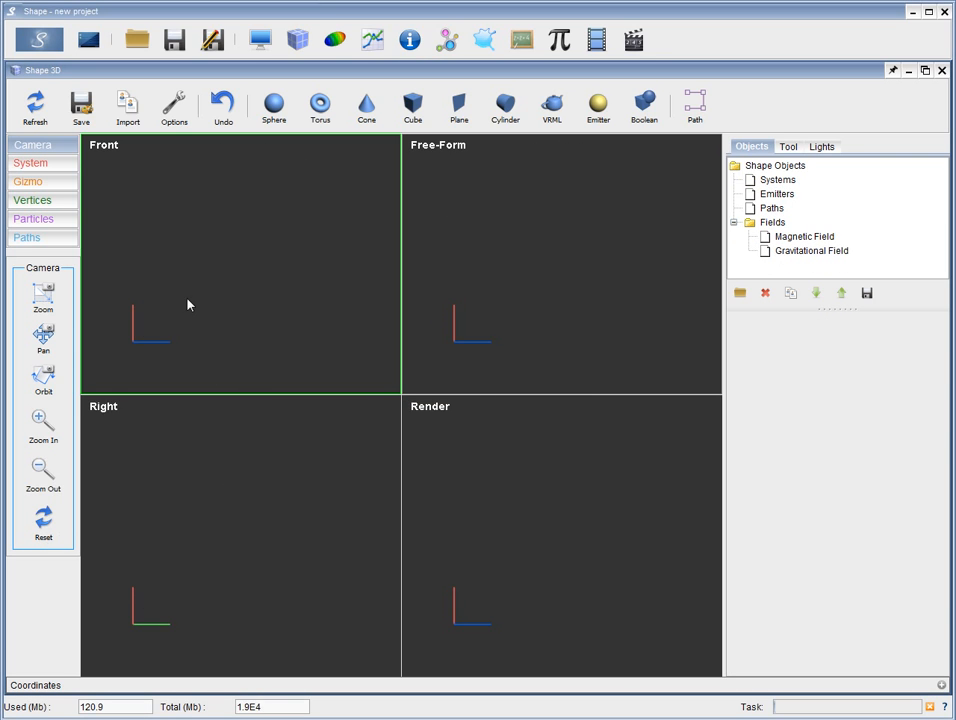
Reset the viewport cameras and draw a sphere of about 6.8E15 m radius around the centre of the Front view
left_click(148, 566)
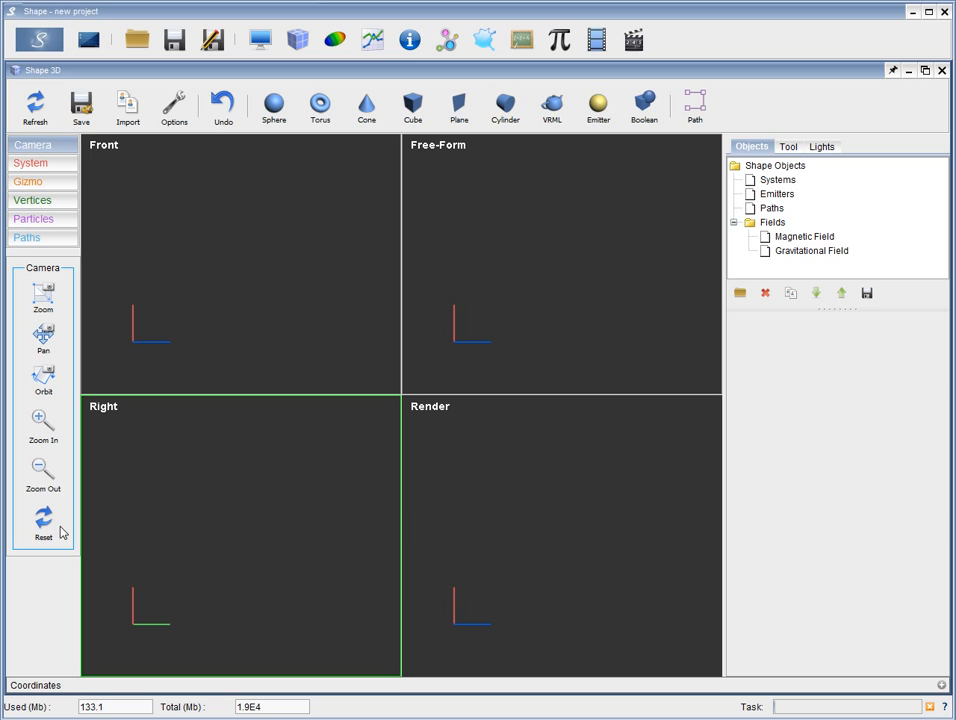
left_click(472, 300)
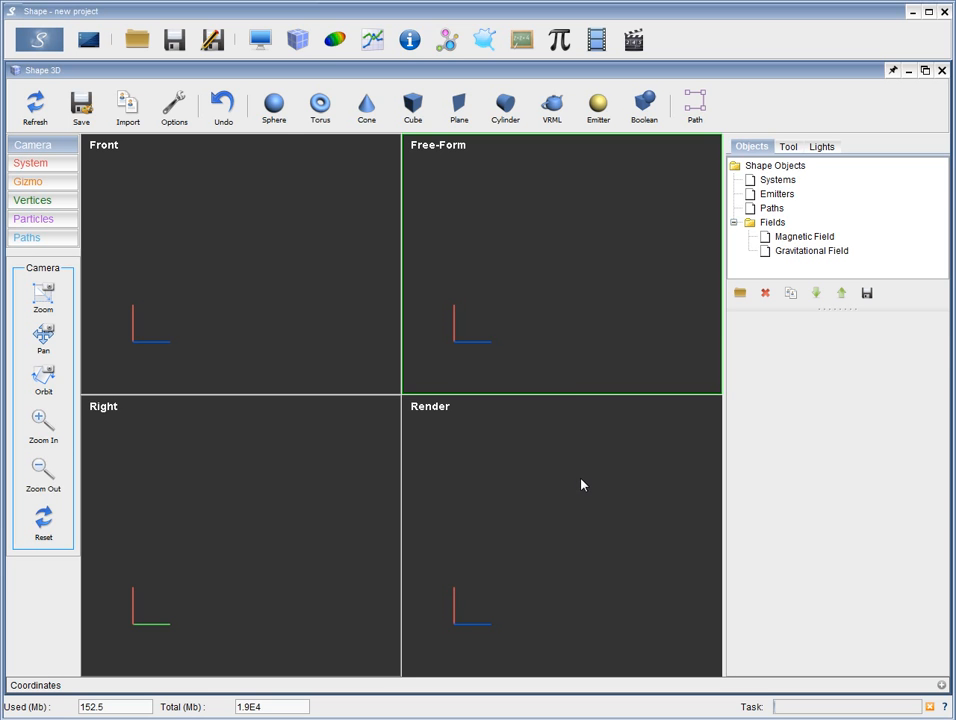
left_click(274, 104)
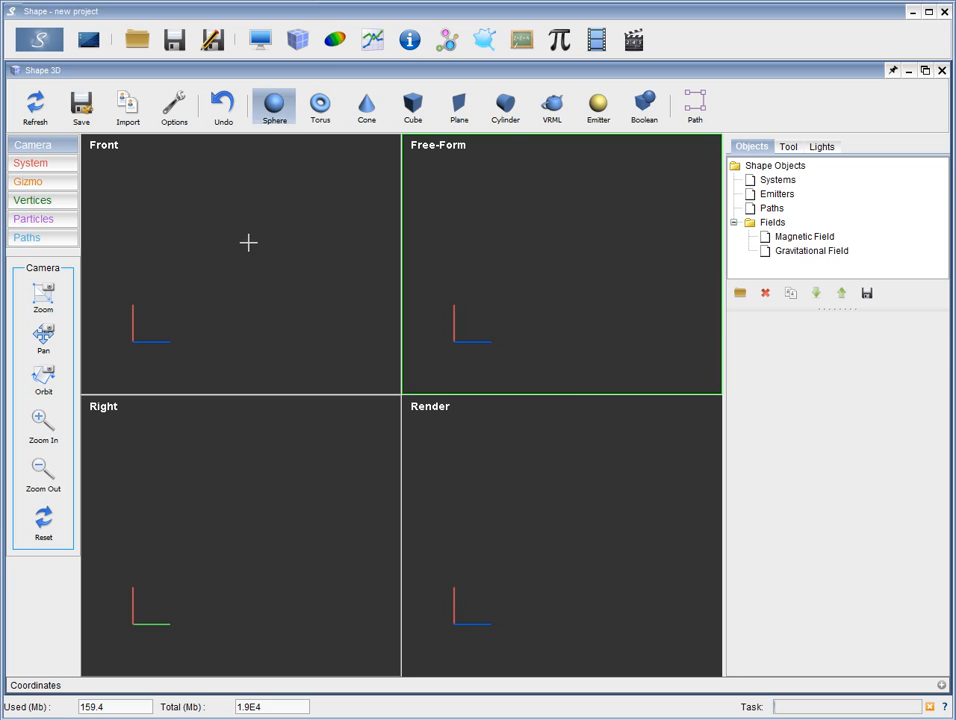
left_click_drag(241, 264, 348, 339)
Set the sphere's radius to 6E15 m
double_click(871, 490)
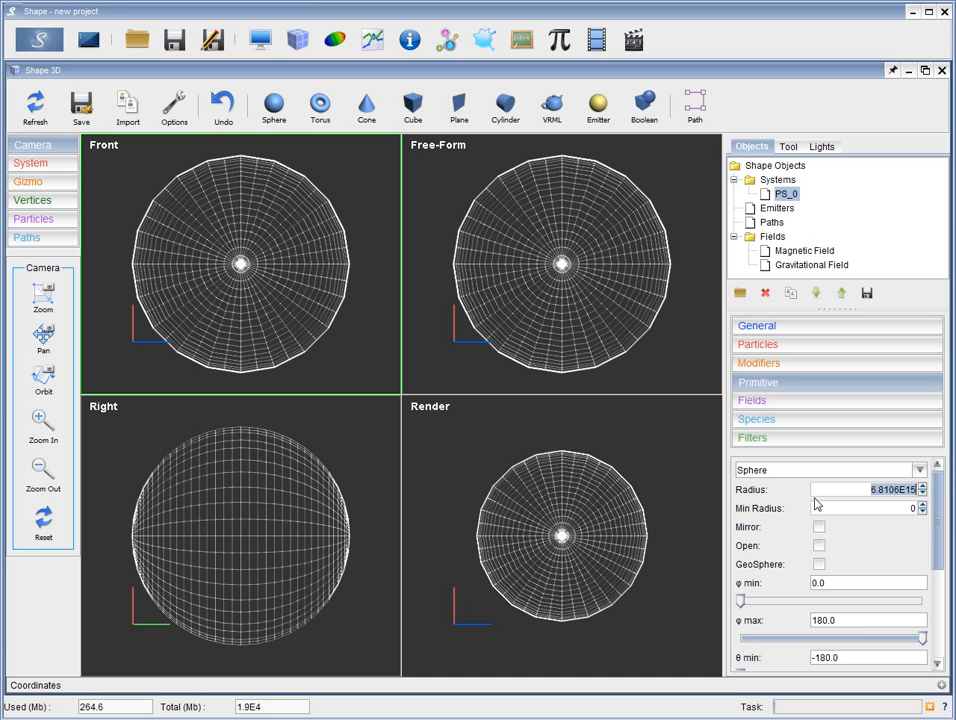
left_click_drag(879, 493, 896, 492)
type("0")
key("Return")
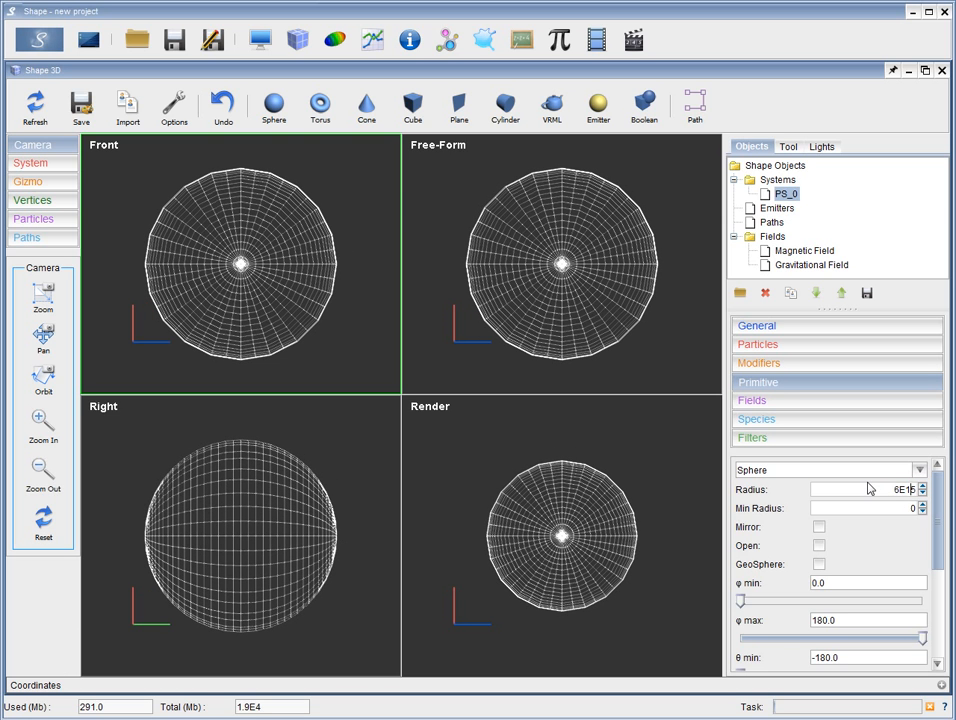
Add a Size modifier to the sphere
left_click(857, 372)
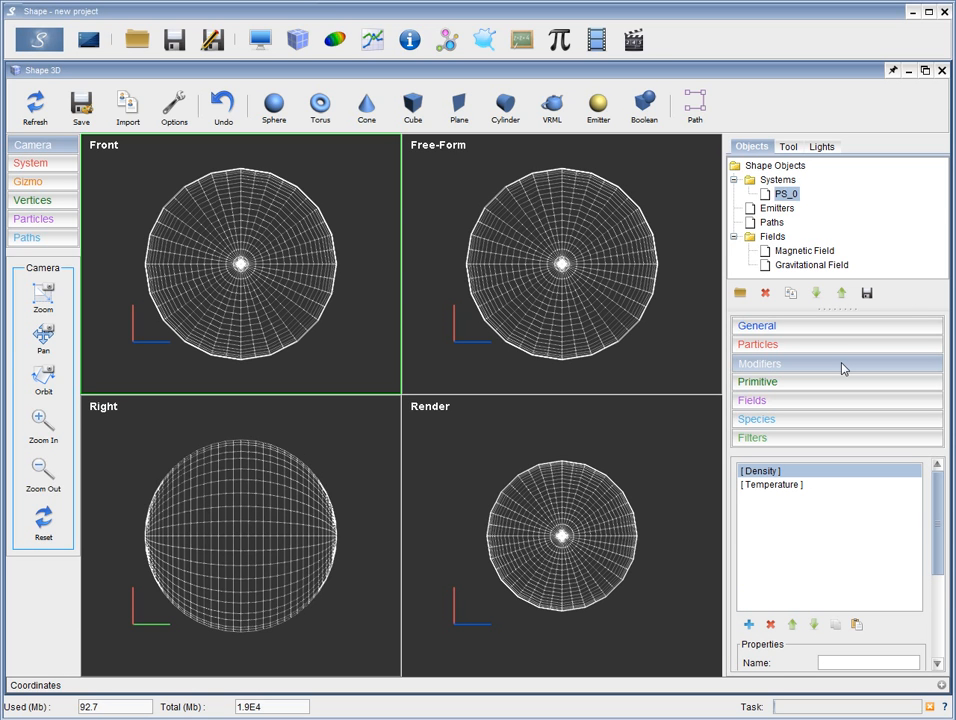
left_click(750, 625)
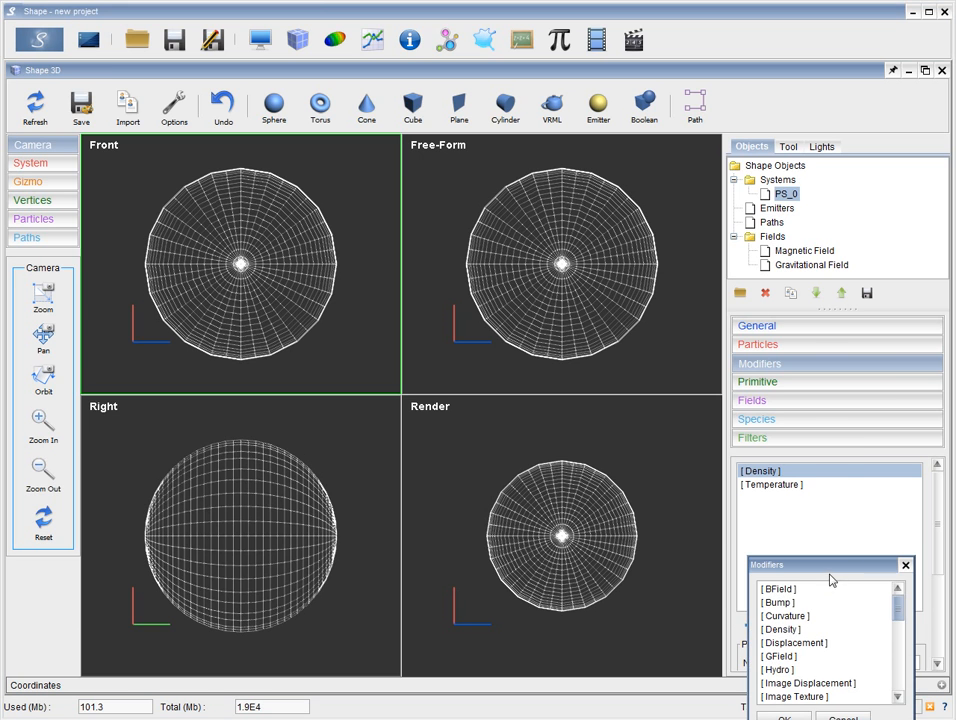
left_click_drag(770, 562, 779, 397)
left_click_drag(845, 437, 845, 496)
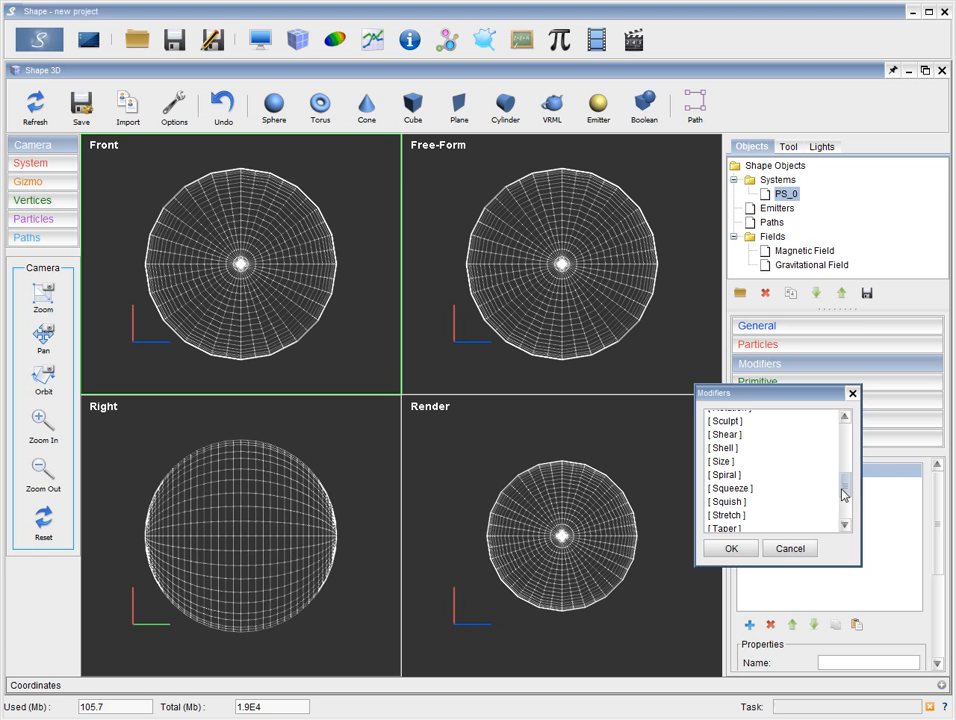
left_click(724, 462)
left_click(731, 549)
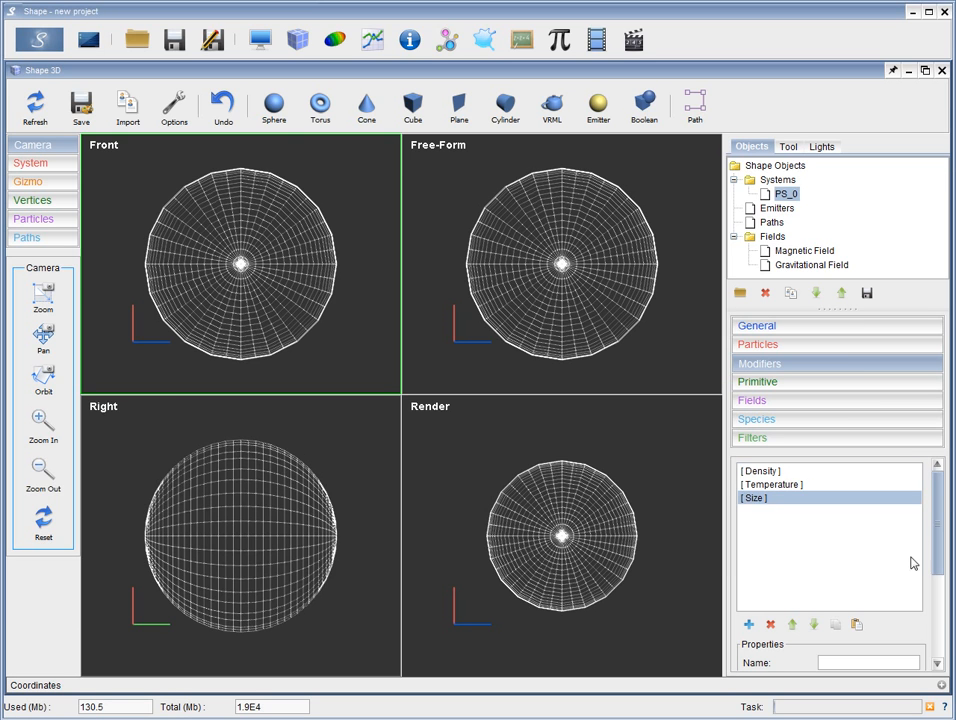
Stretch the sphere along its z axis by setting the Size modifier's z factor to 1.5
left_click_drag(940, 504, 896, 608)
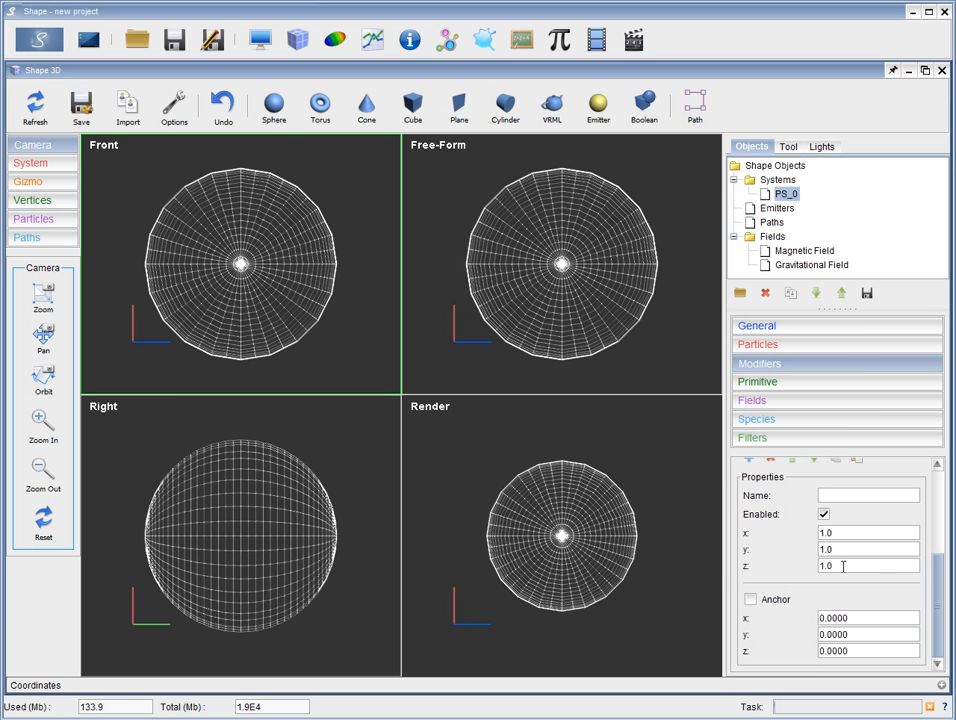
type("5")
key("Return")
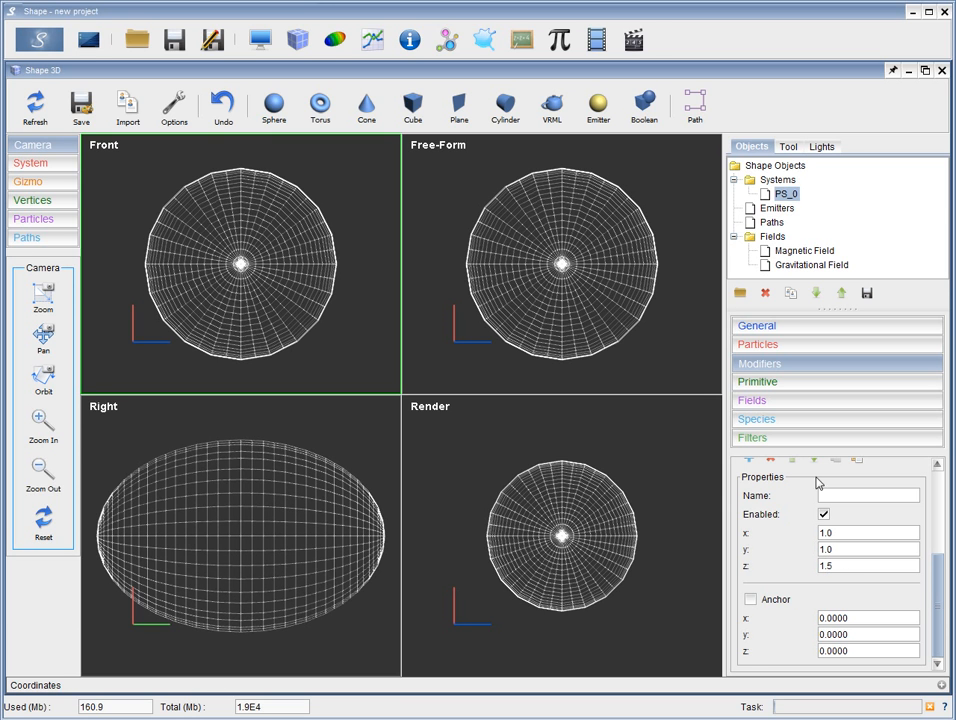
left_click_drag(935, 598, 940, 497)
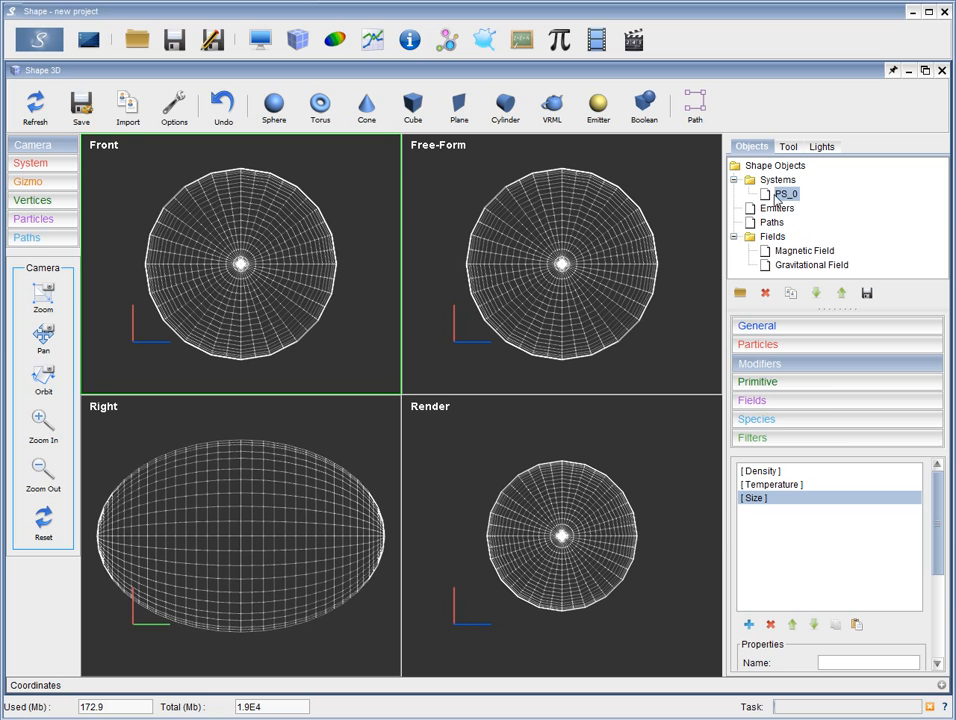
Rename the stretched sphere as elliptical
left_click(813, 325)
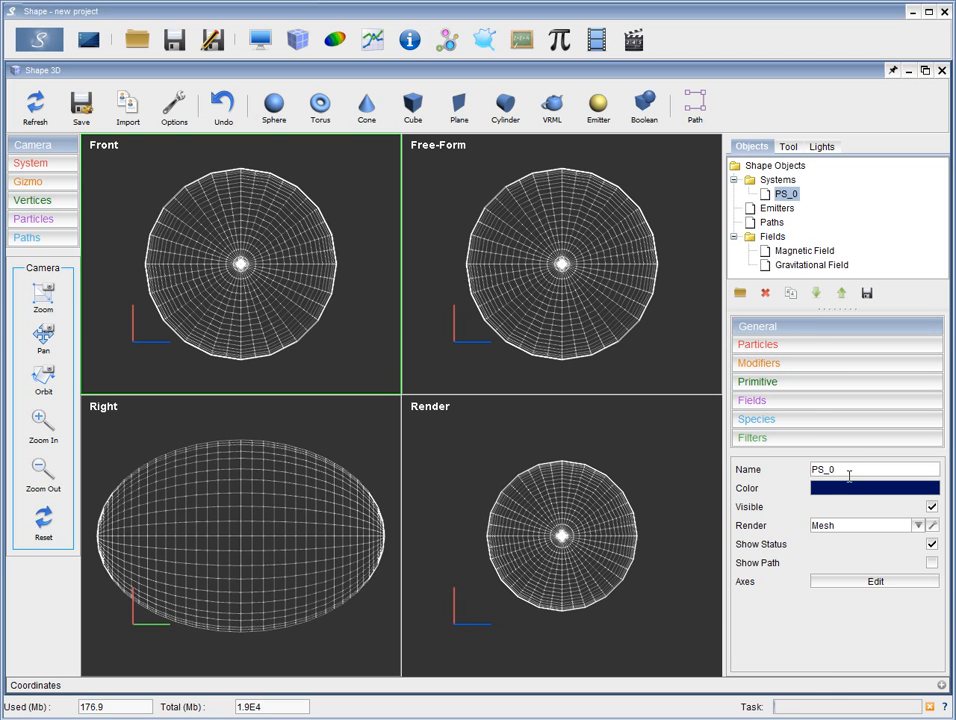
left_click_drag(847, 473, 790, 472)
type("eli")
type("iptic")
type("al")
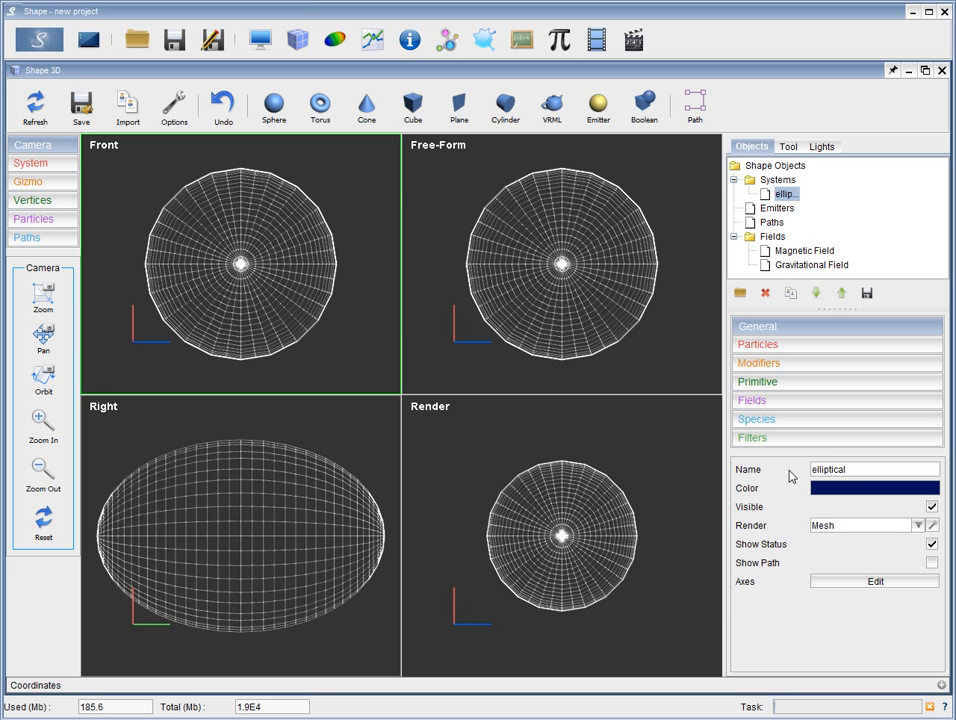
Change the elliptical object's colour to orange-red
left_click(850, 489)
left_click(830, 540)
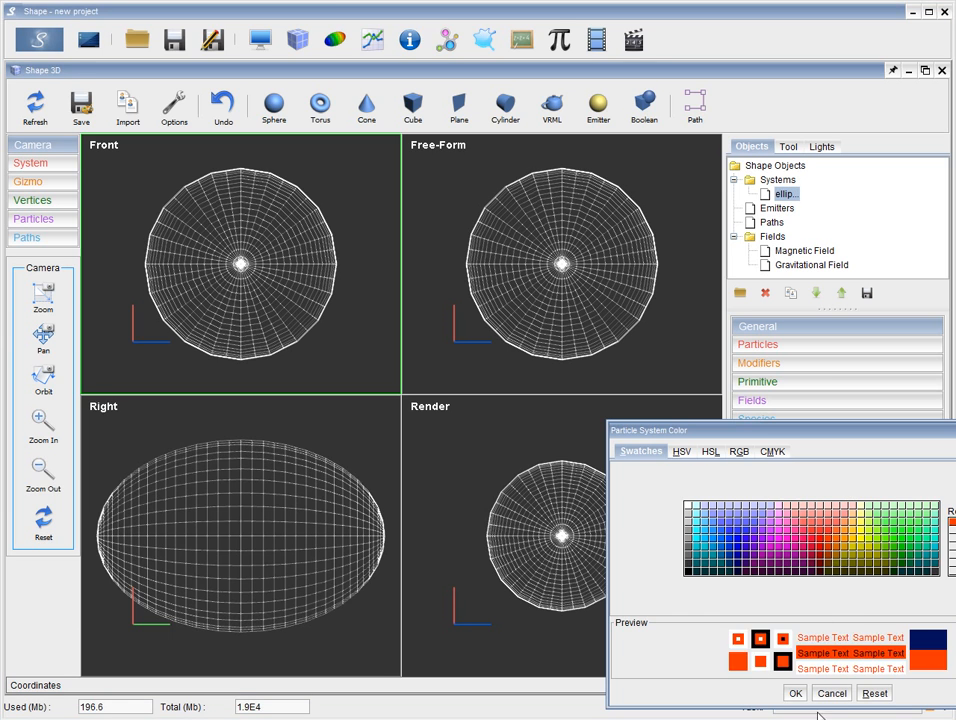
left_click(795, 693)
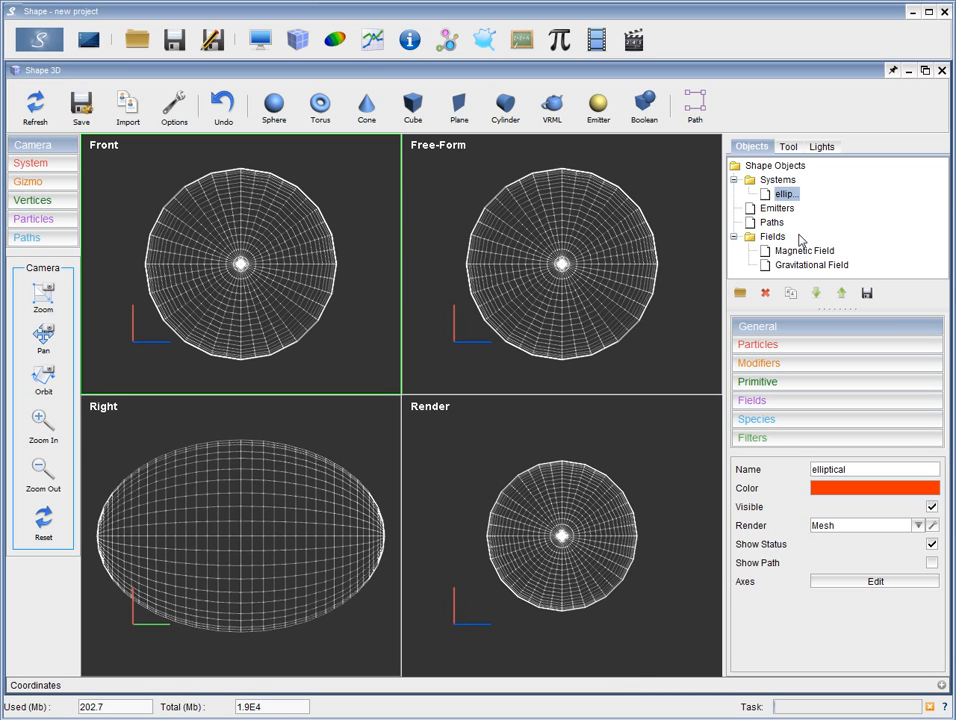
Duplicate the elliptical object and rename the copy as polar density 1
left_click(791, 294)
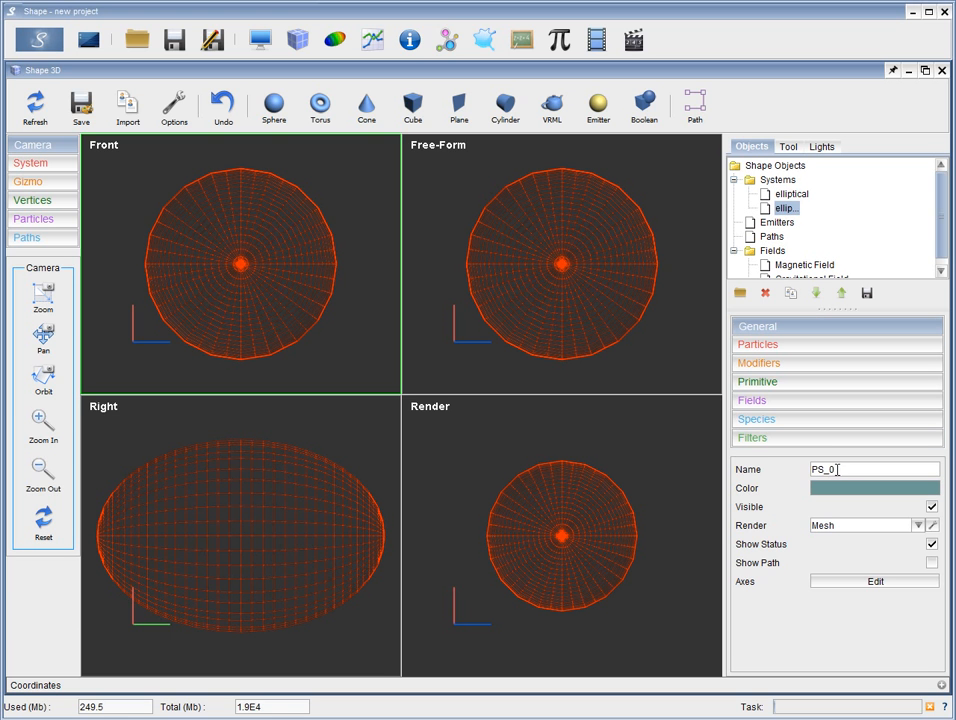
left_click(790, 195)
left_click(785, 209)
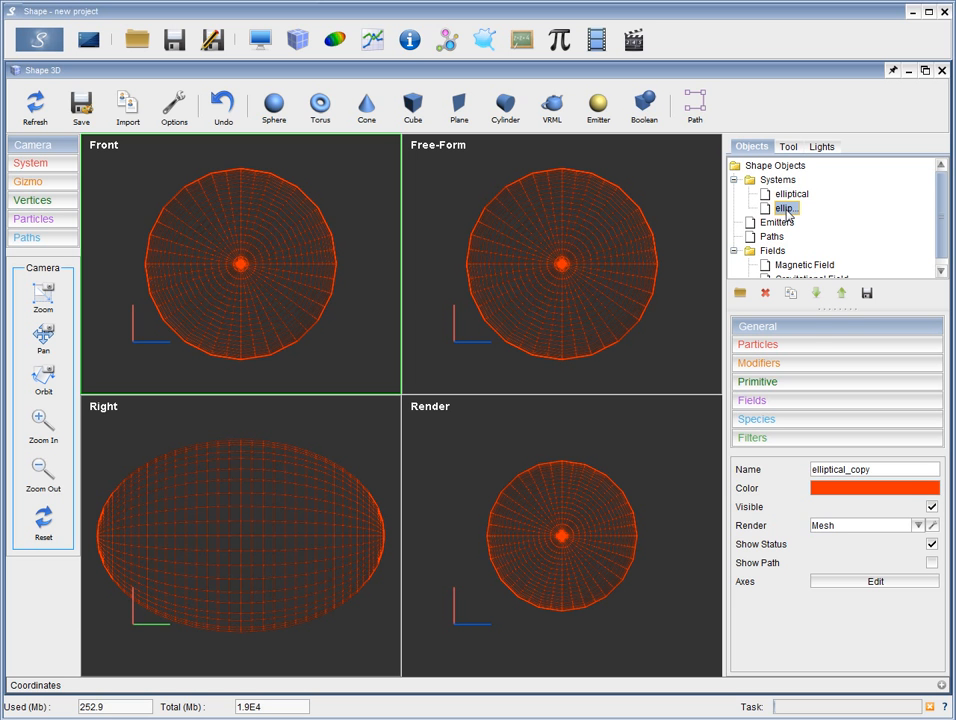
left_click(789, 196)
left_click(784, 210)
left_click_drag(876, 471, 794, 465)
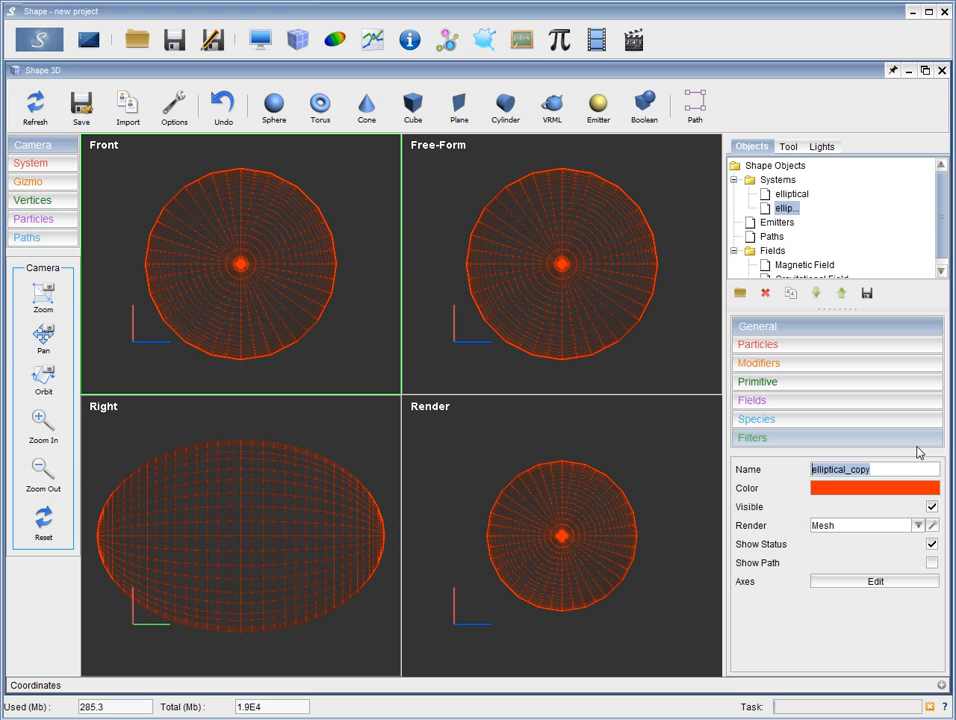
type("an")
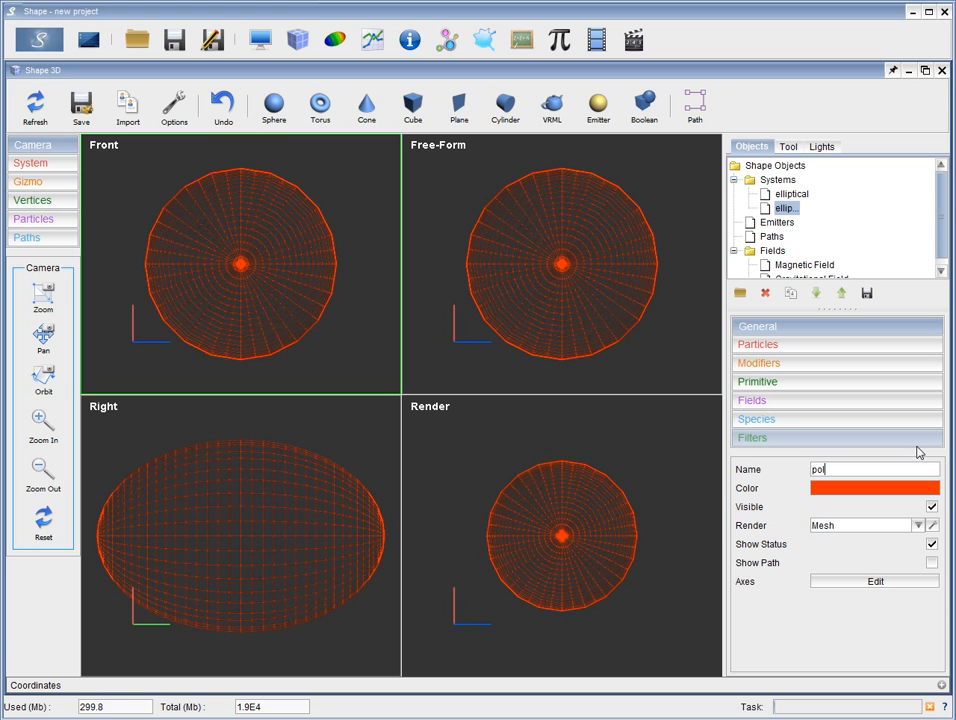
type("ar density 1")
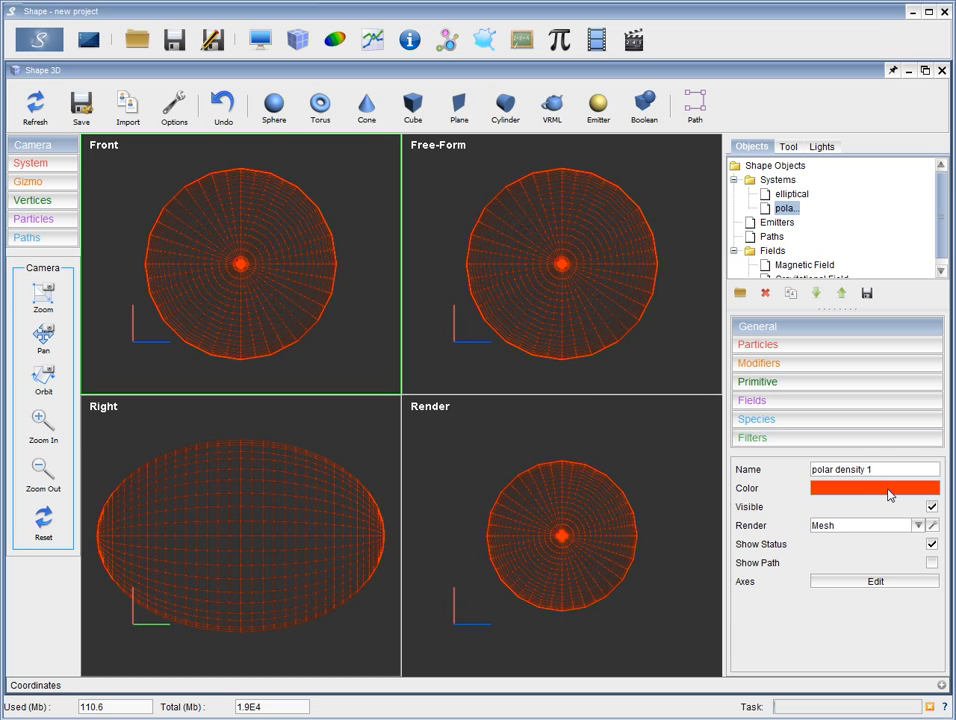
Change the colour of the polar density 1 object to red
left_click(892, 492)
left_click(906, 544)
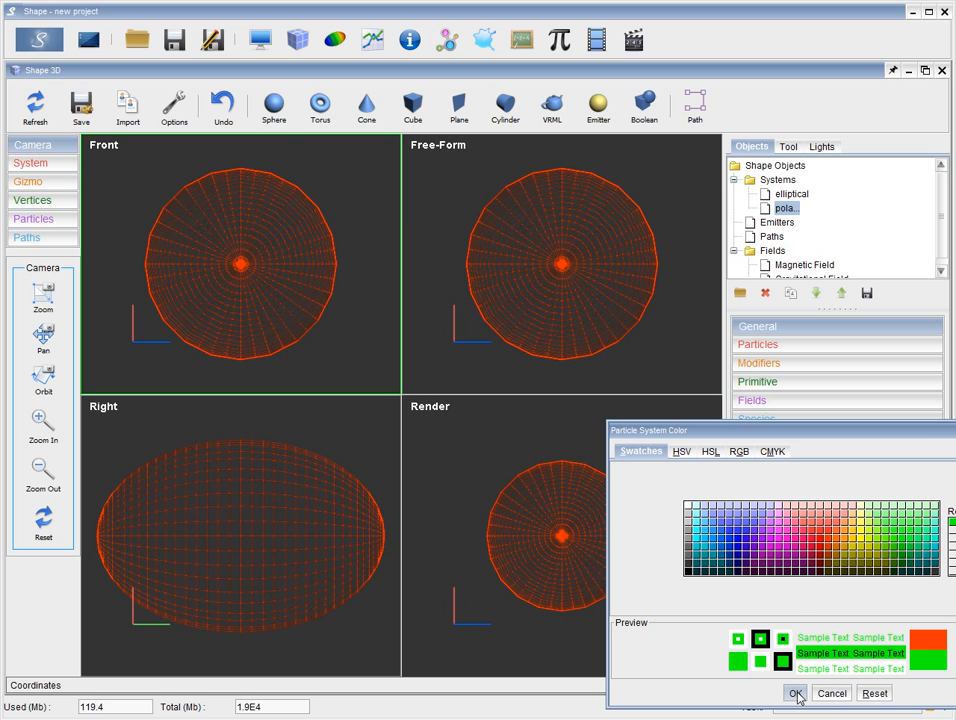
left_click(758, 544)
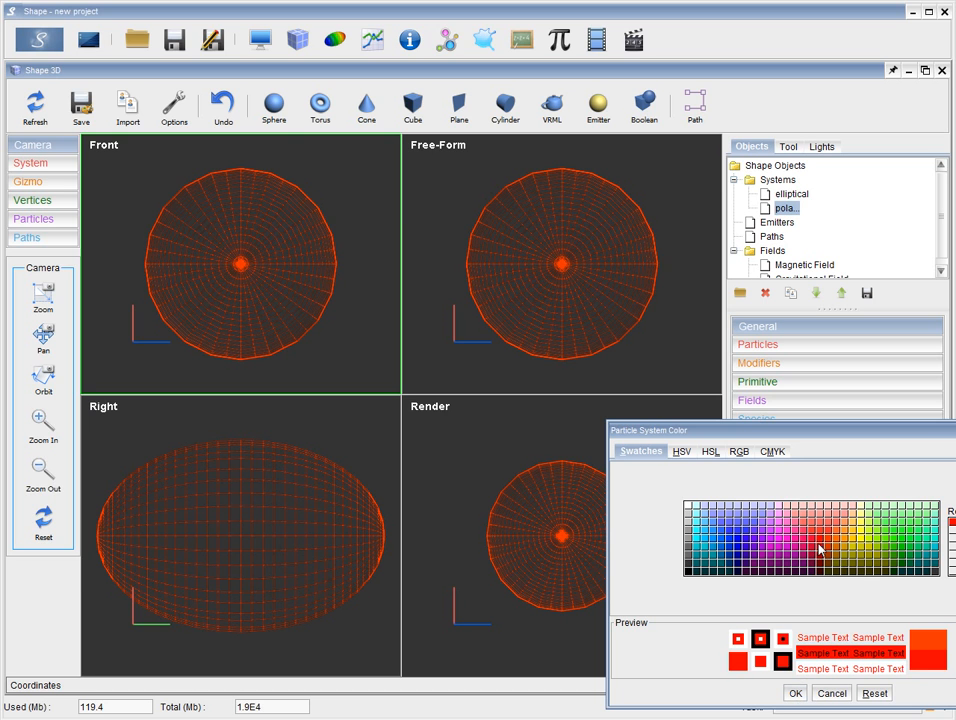
left_click(795, 693)
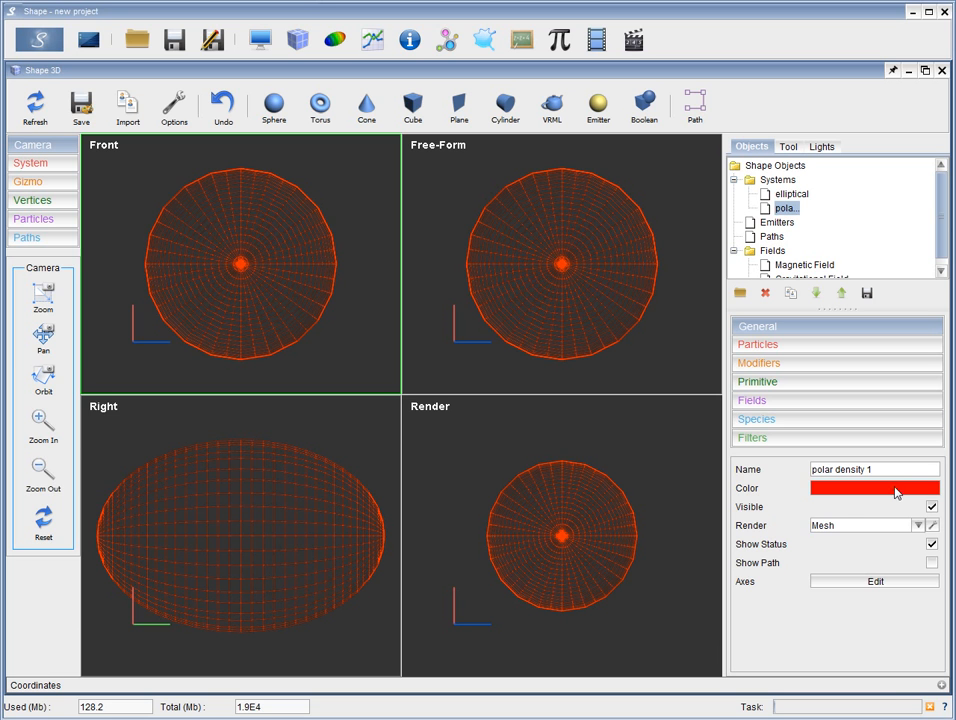
Change the colour of the elliptical object to green
left_click(789, 195)
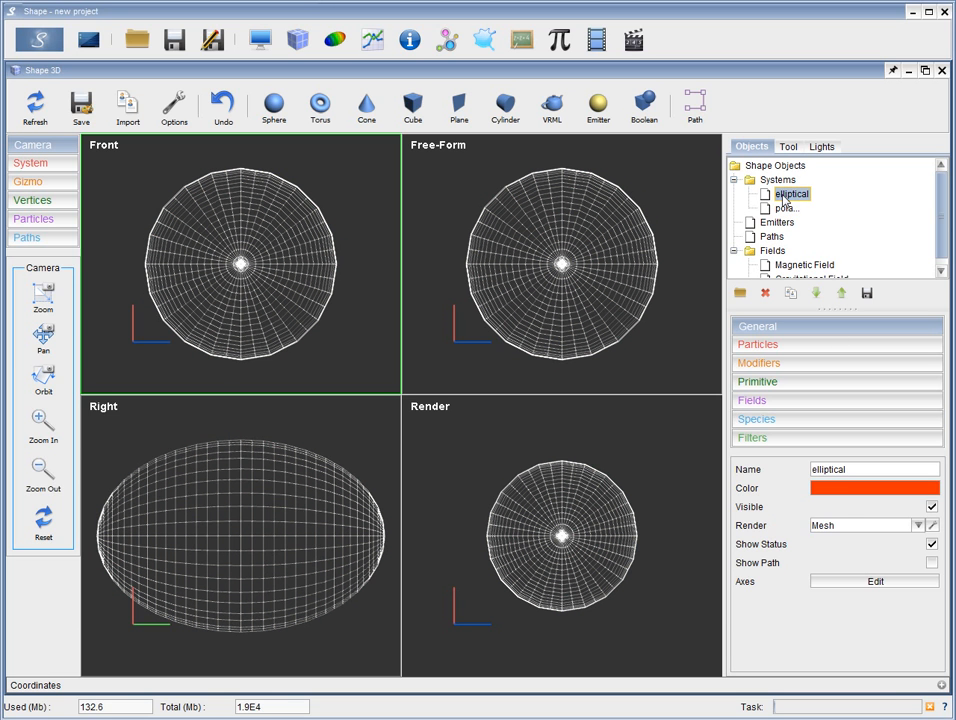
left_click(837, 490)
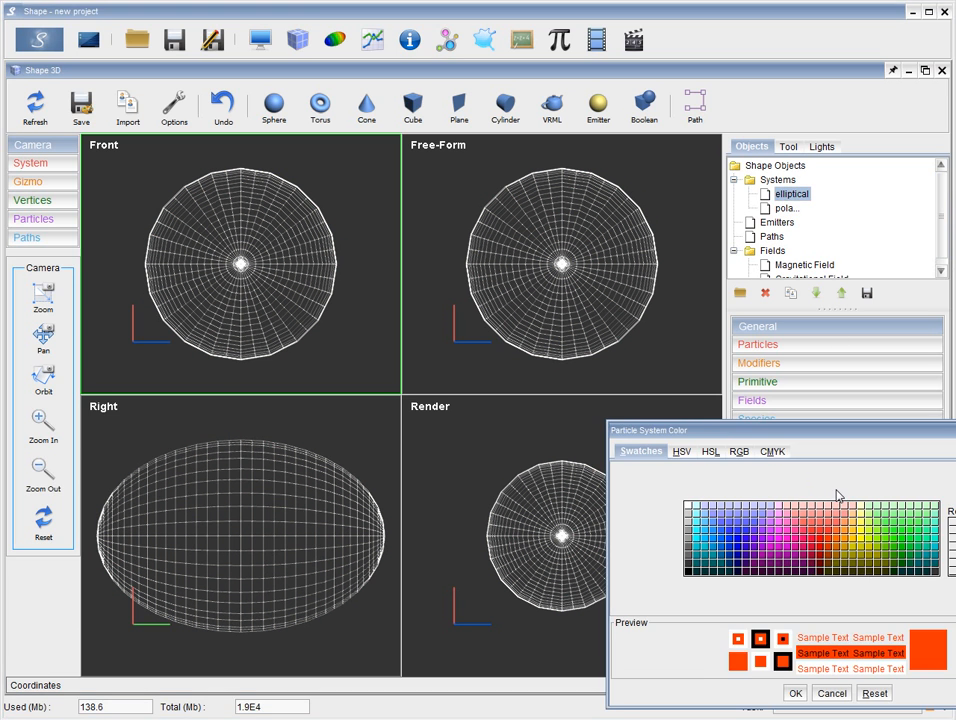
left_click(901, 543)
left_click(799, 694)
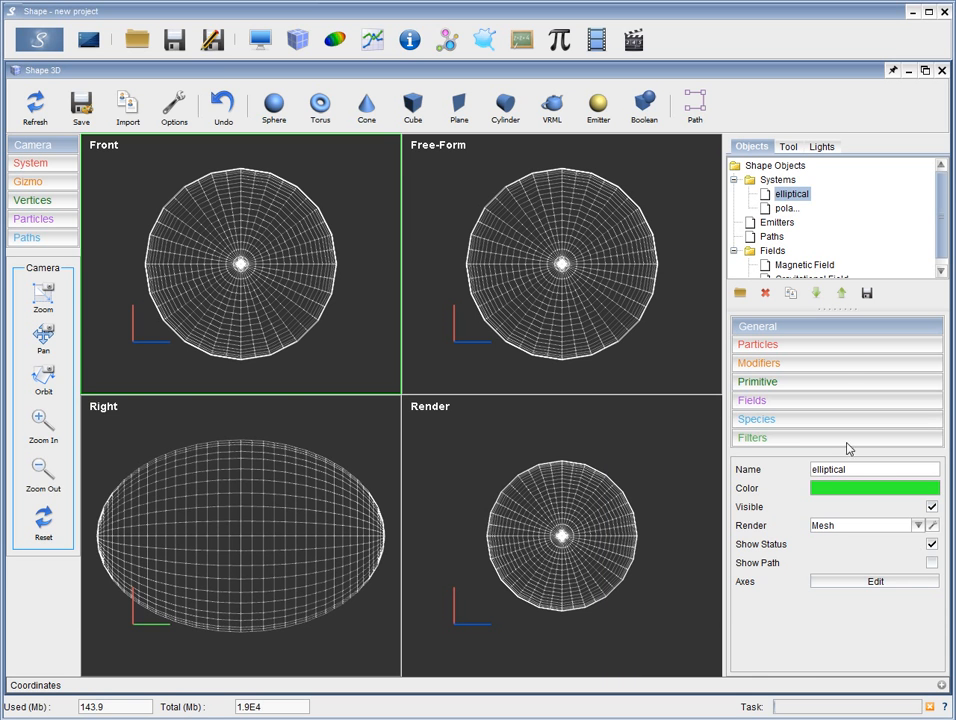
Hollow out polar density 1 by setting its sphere primitive's minimum radius to 5E15
left_click(787, 209)
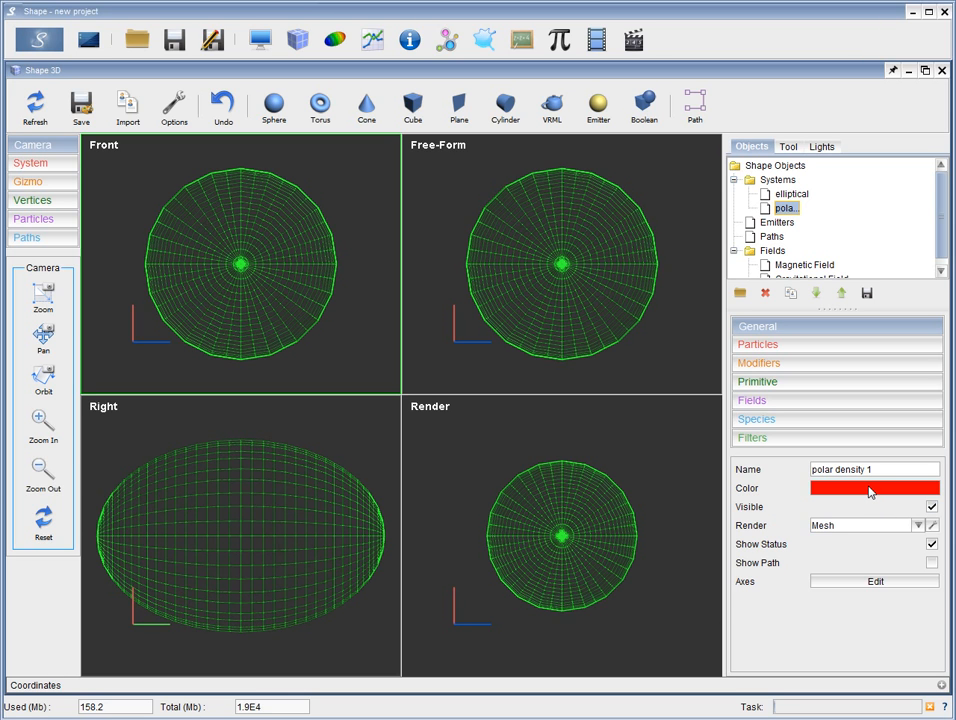
left_click(848, 390)
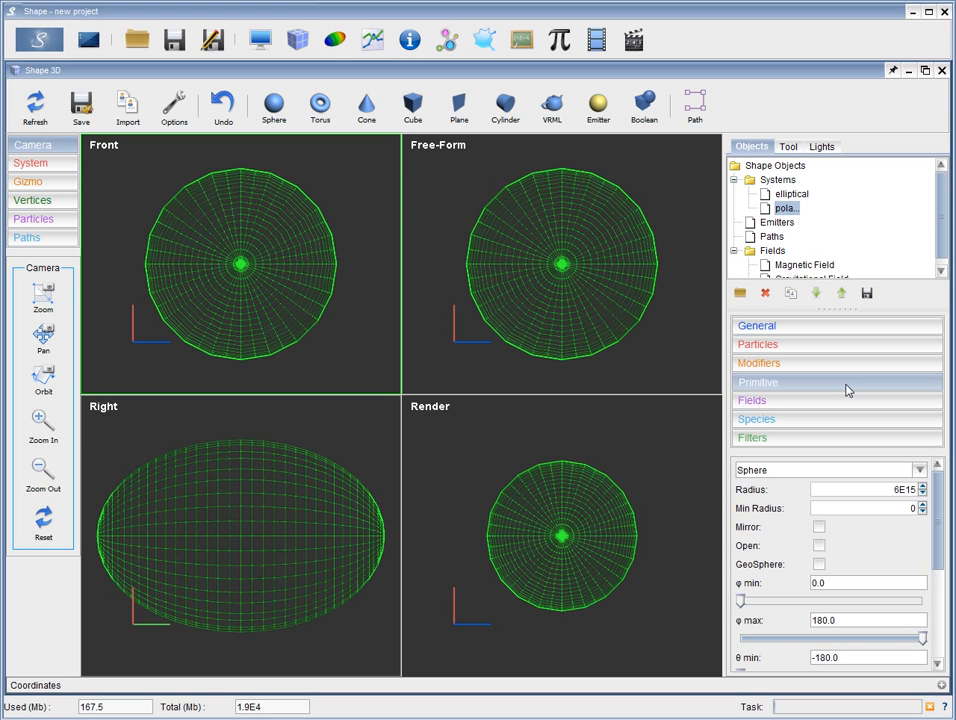
left_click_drag(909, 509, 918, 512)
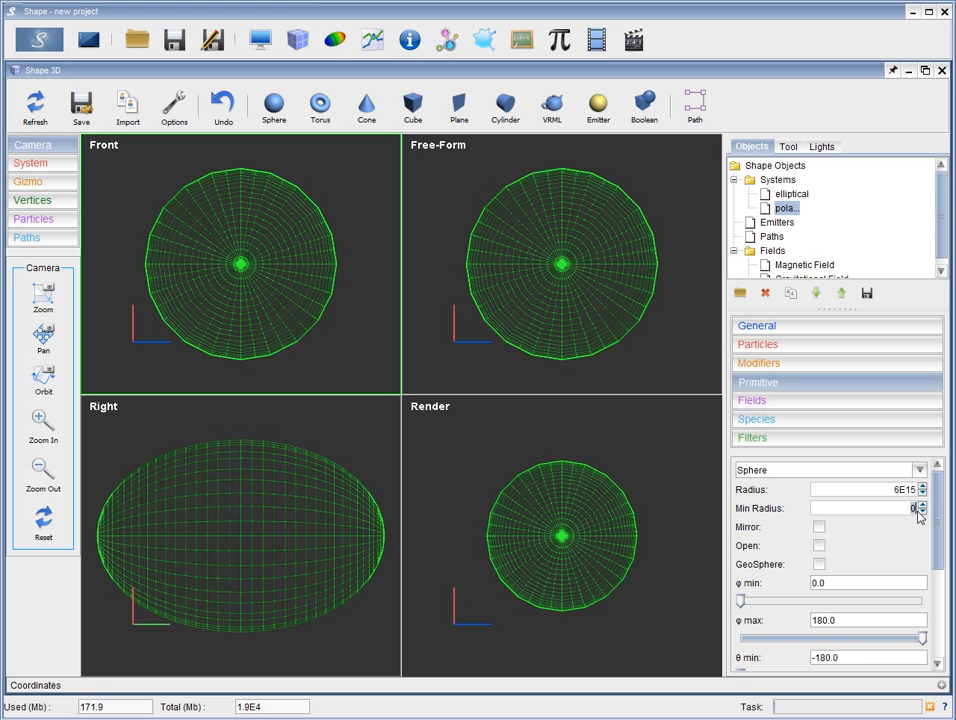
type("5e15")
key("Return")
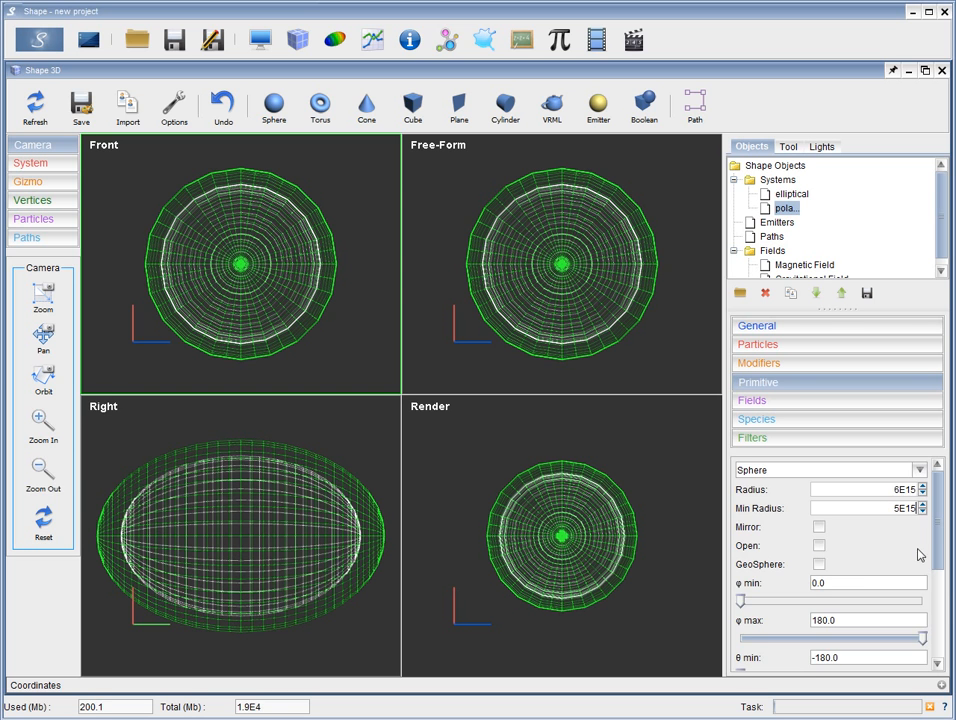
Restrict polar density 1 to a polar cap by setting its φ min to 155.0
left_click_drag(938, 547, 937, 585)
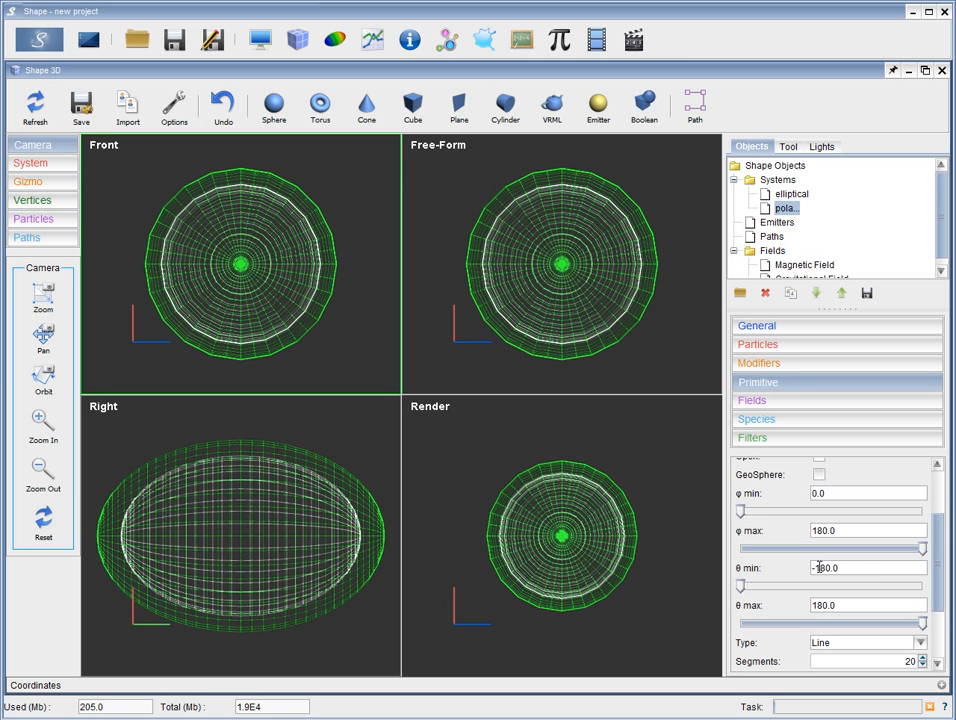
left_click_drag(741, 511, 898, 513)
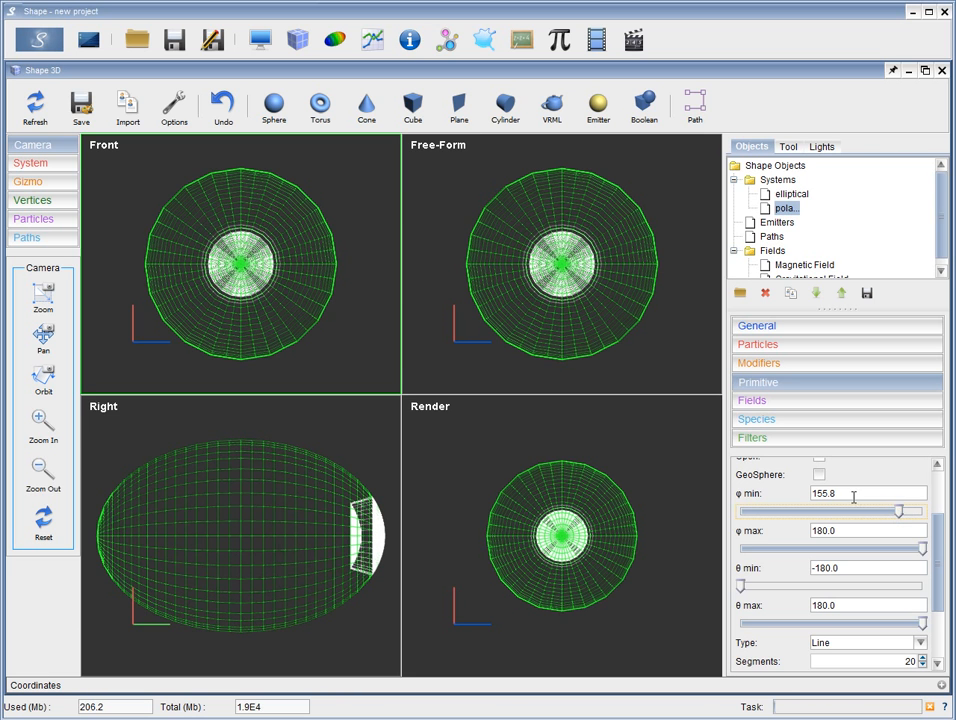
left_click_drag(838, 495, 831, 495)
type("7")
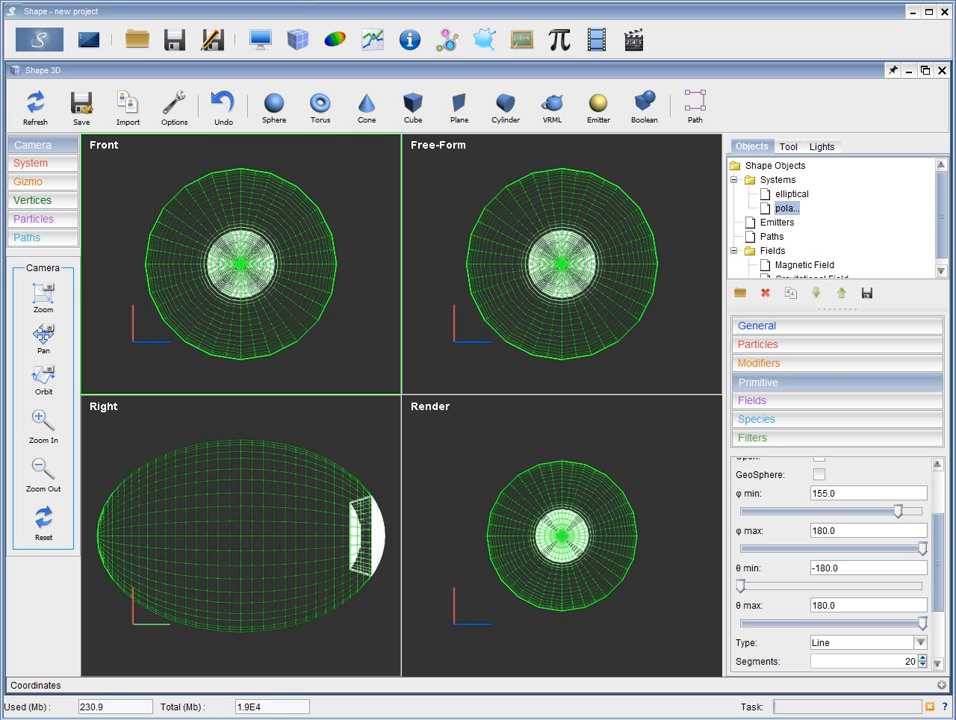
Duplicate polar density 1 and rename the copy as polar density 2
left_click(792, 296)
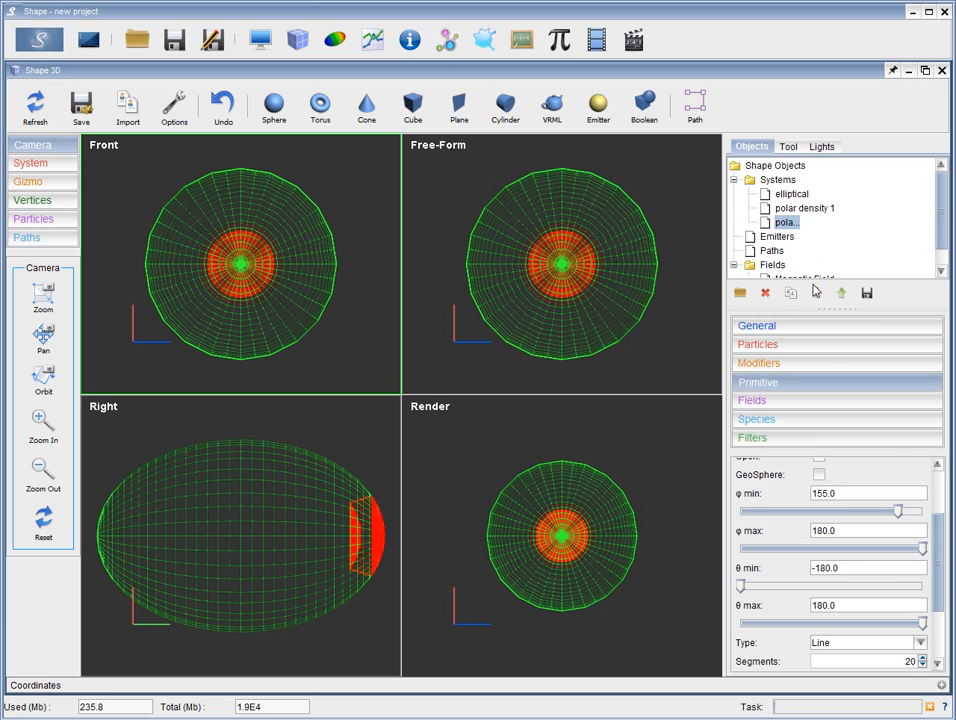
left_click(854, 325)
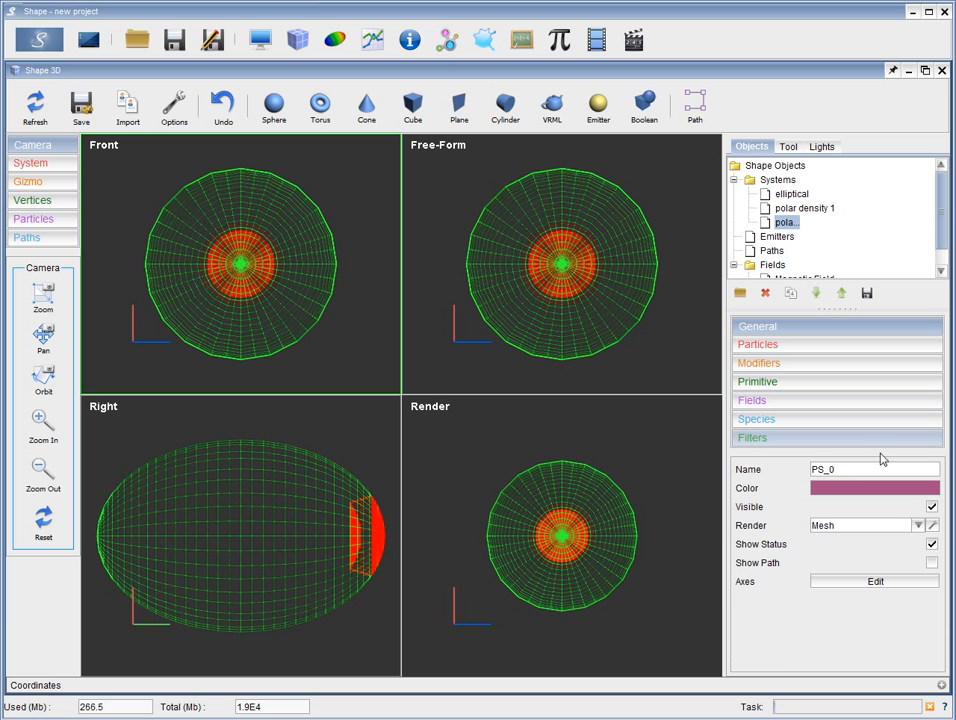
left_click(803, 208)
left_click(792, 222)
left_click_drag(899, 469, 876, 469)
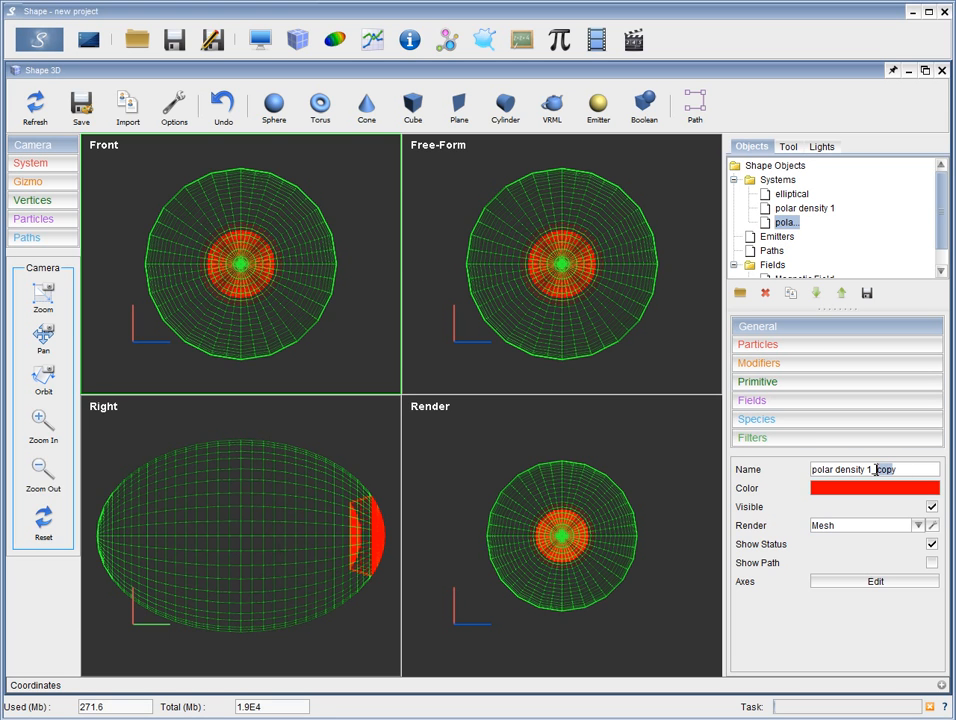
type("2")
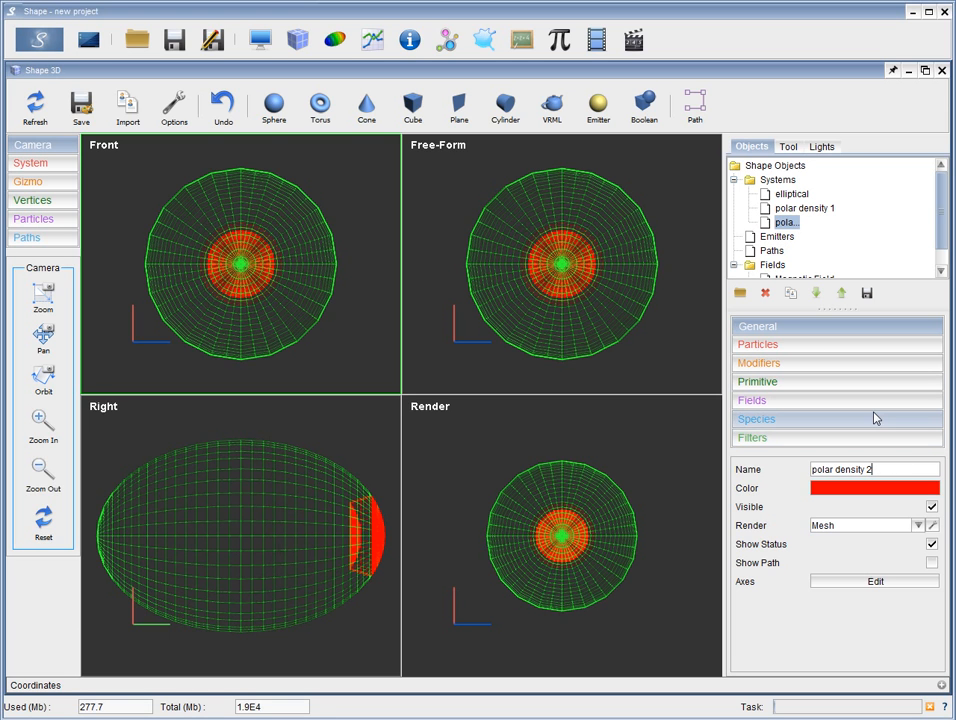
Change the colour of the polar density 2 object to cyan
left_click(860, 488)
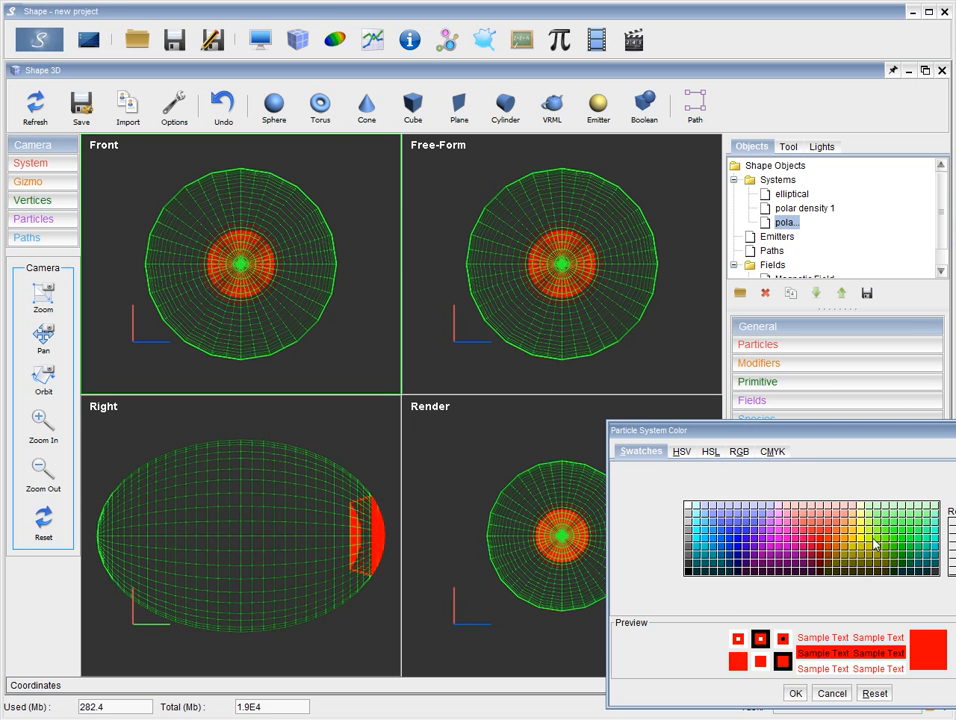
left_click(708, 551)
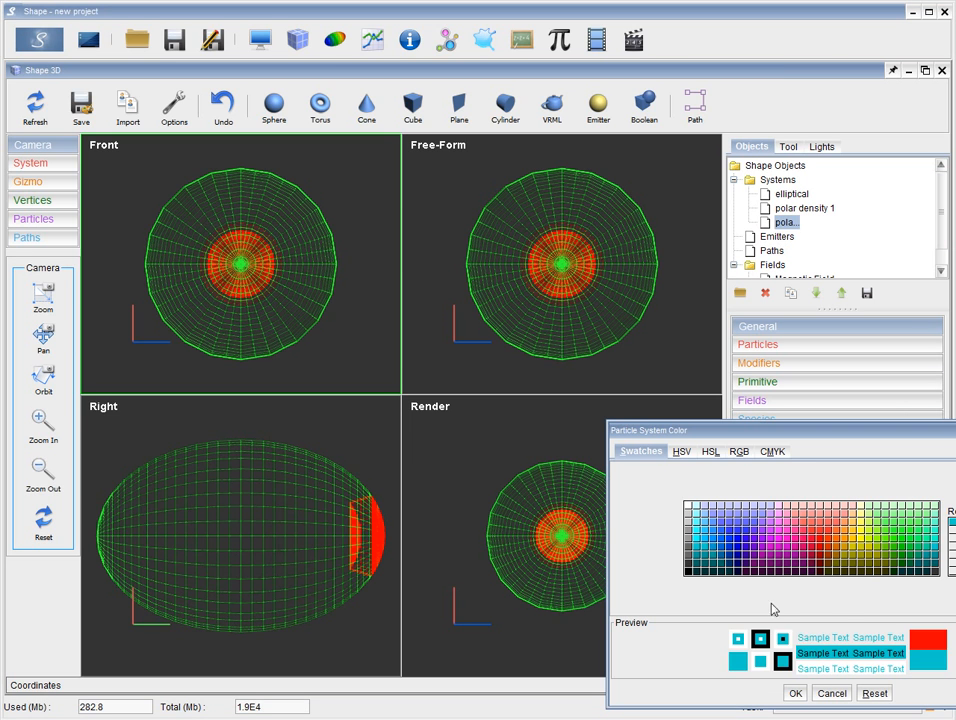
left_click(794, 693)
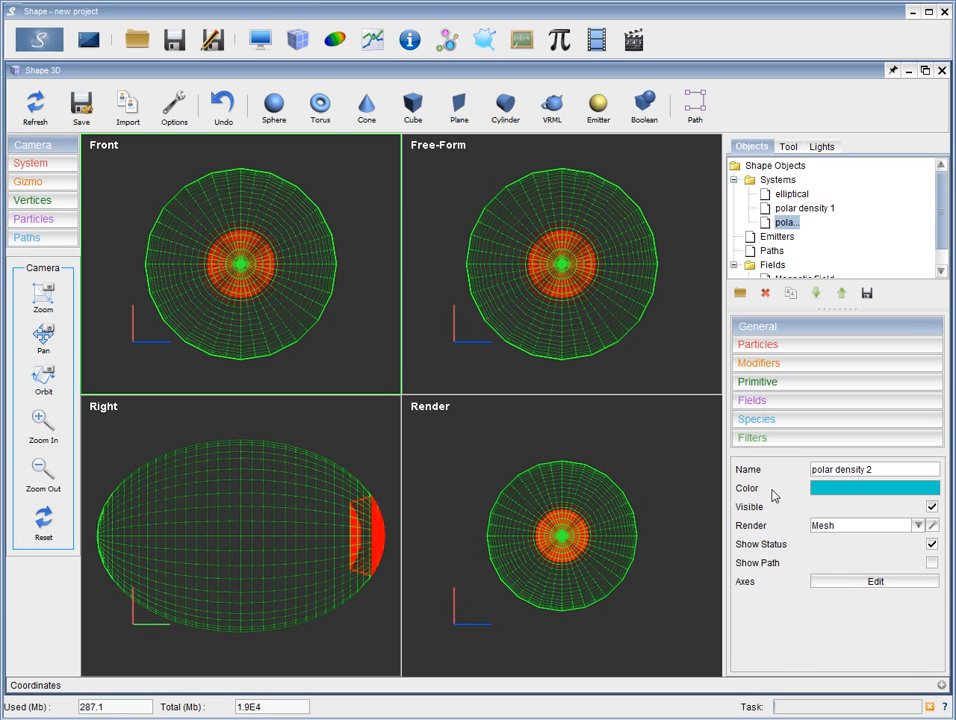
left_click(792, 383)
left_click(792, 364)
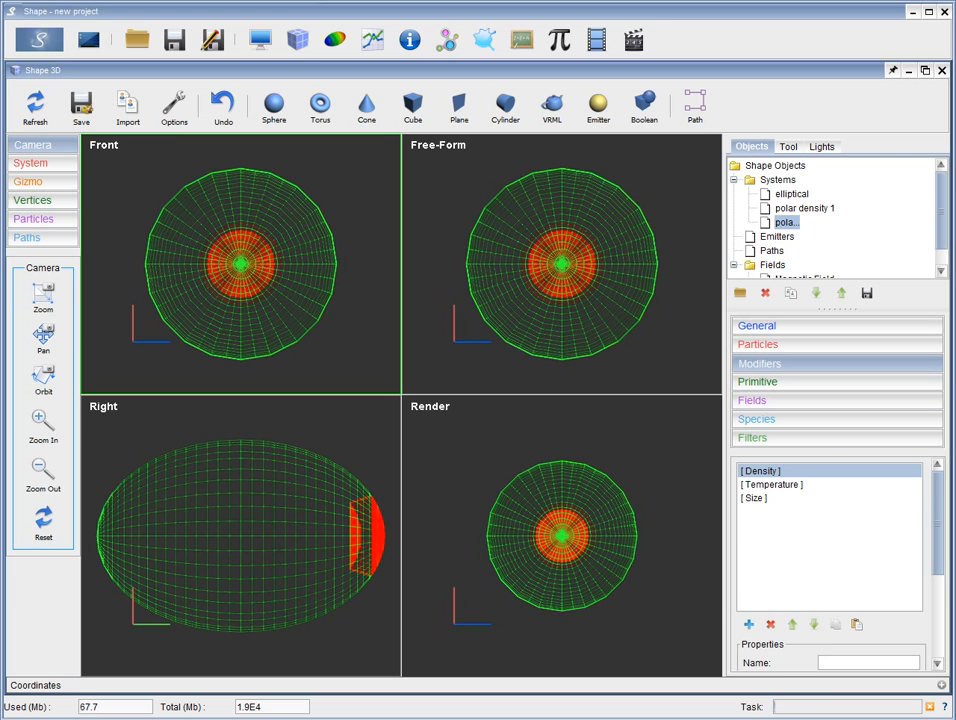
left_click(748, 624)
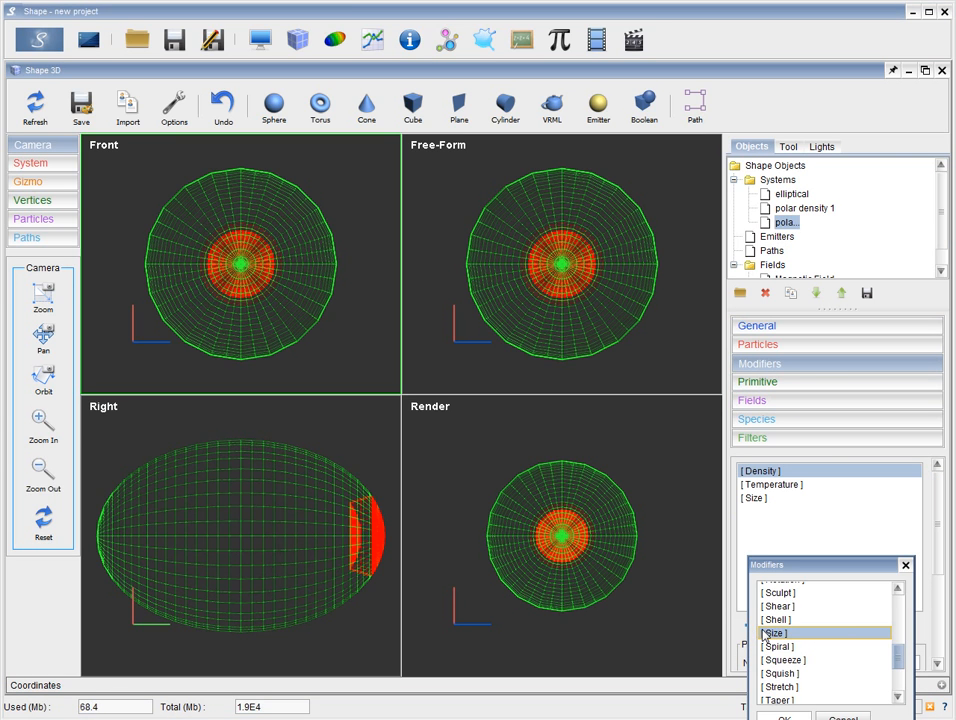
left_click(905, 565)
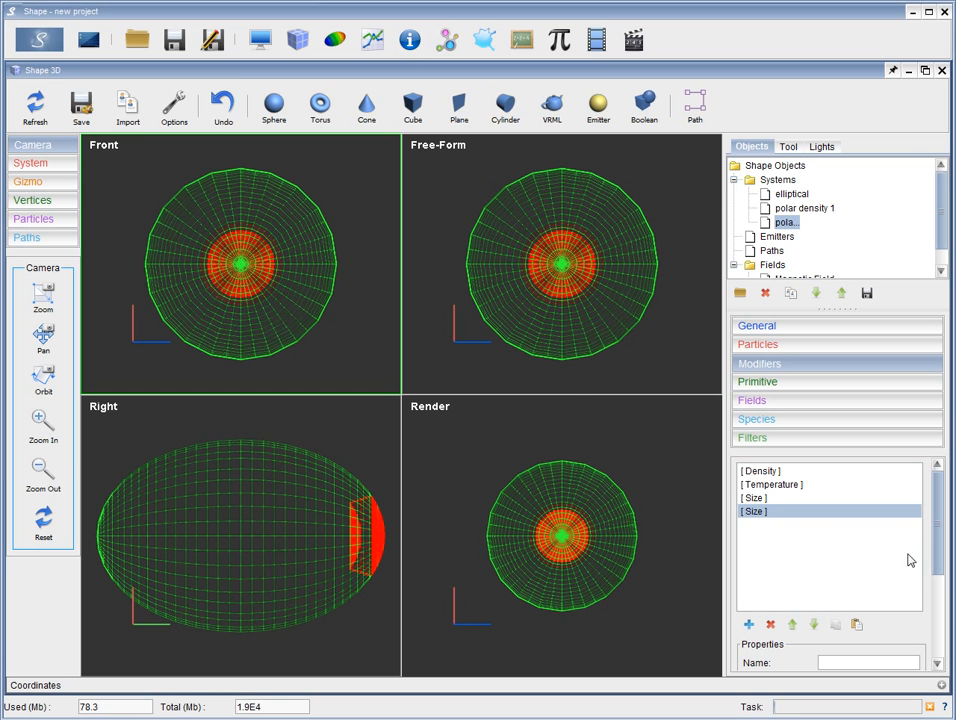
left_click(771, 626)
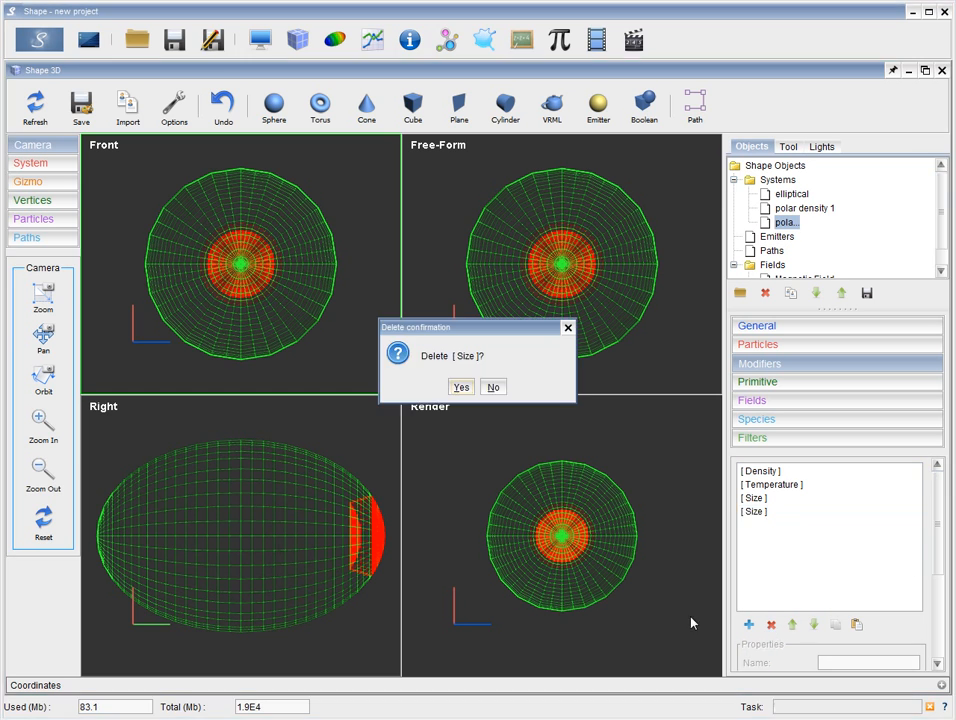
left_click(461, 387)
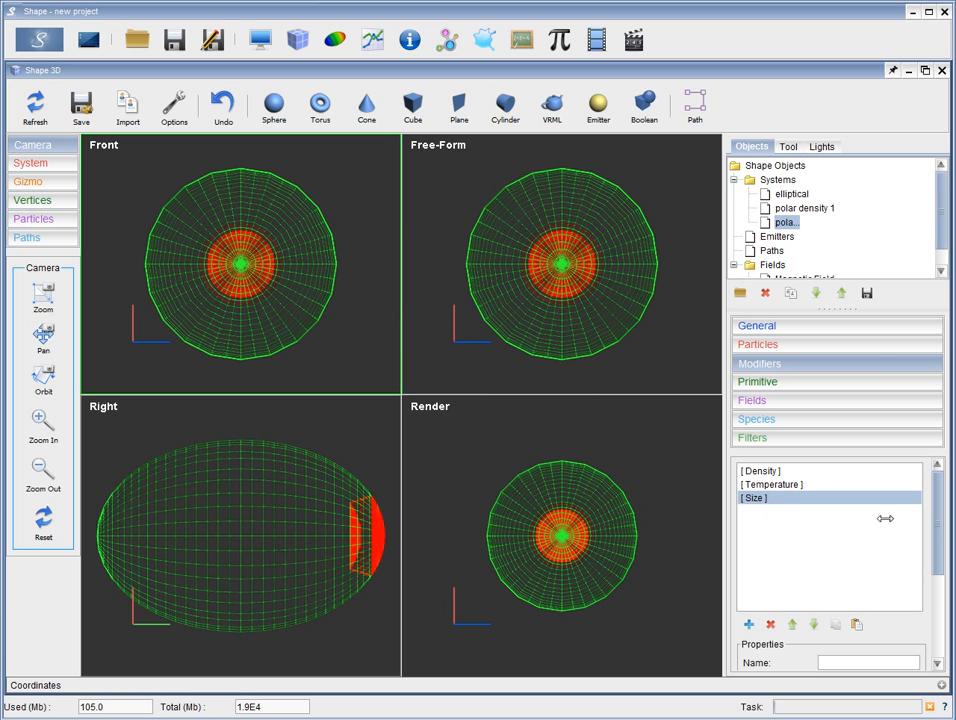
Turn polar density 2 into the opposite polar cap by setting φ min to 0.0 and φ max to 25.0
left_click(864, 385)
left_click_drag(935, 532, 939, 572)
left_click_drag(898, 506, 728, 507)
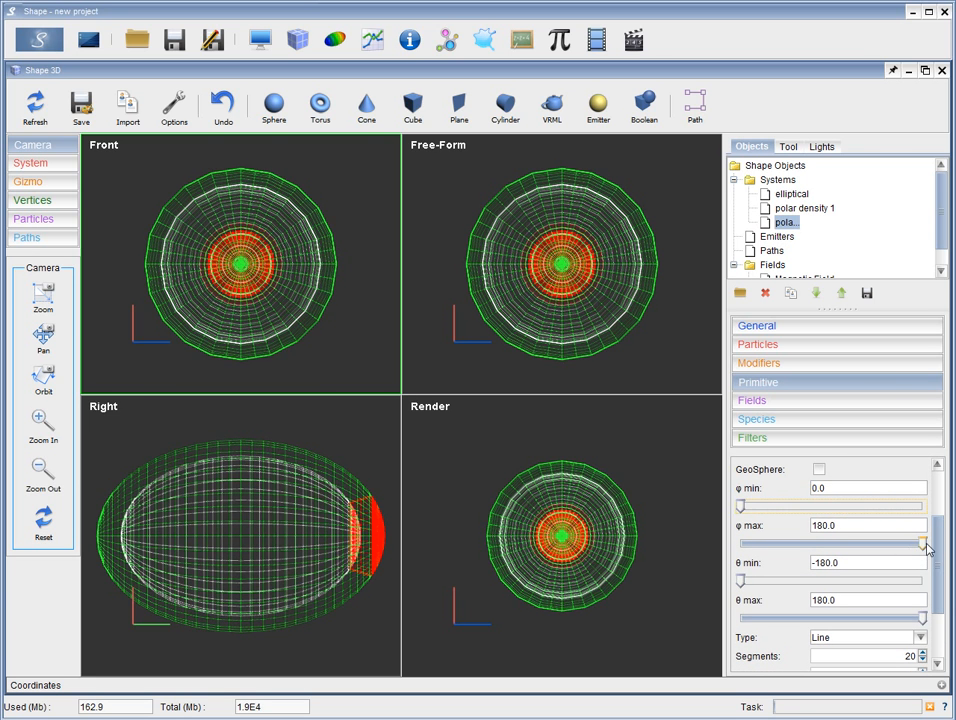
left_click_drag(925, 548, 770, 543)
left_click_drag(845, 527, 819, 530)
type("5.0")
key("Return")
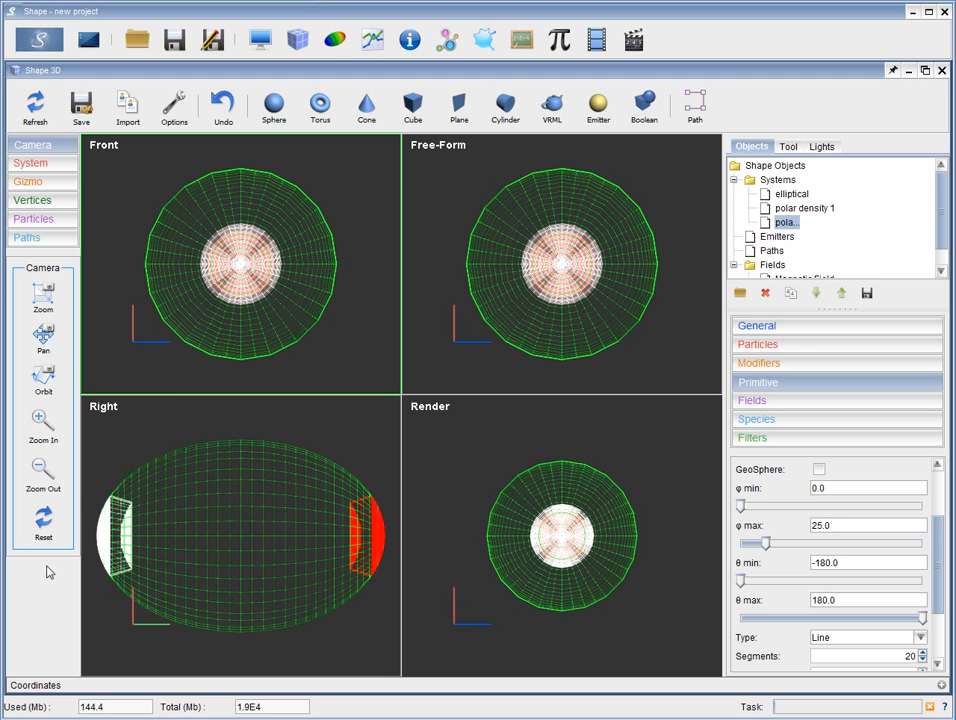
Open the f₀ value in the modifier properties of polar density 2 for editing
left_click(790, 364)
left_click_drag(939, 640, 939, 501)
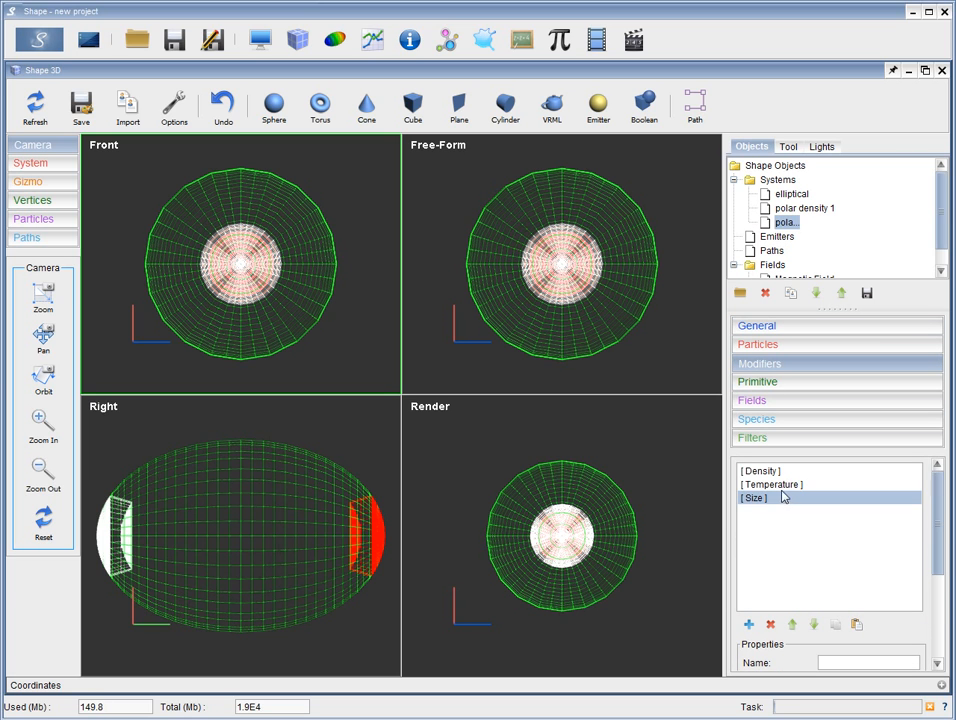
left_click_drag(939, 561, 910, 598)
left_click_drag(845, 584, 777, 583)
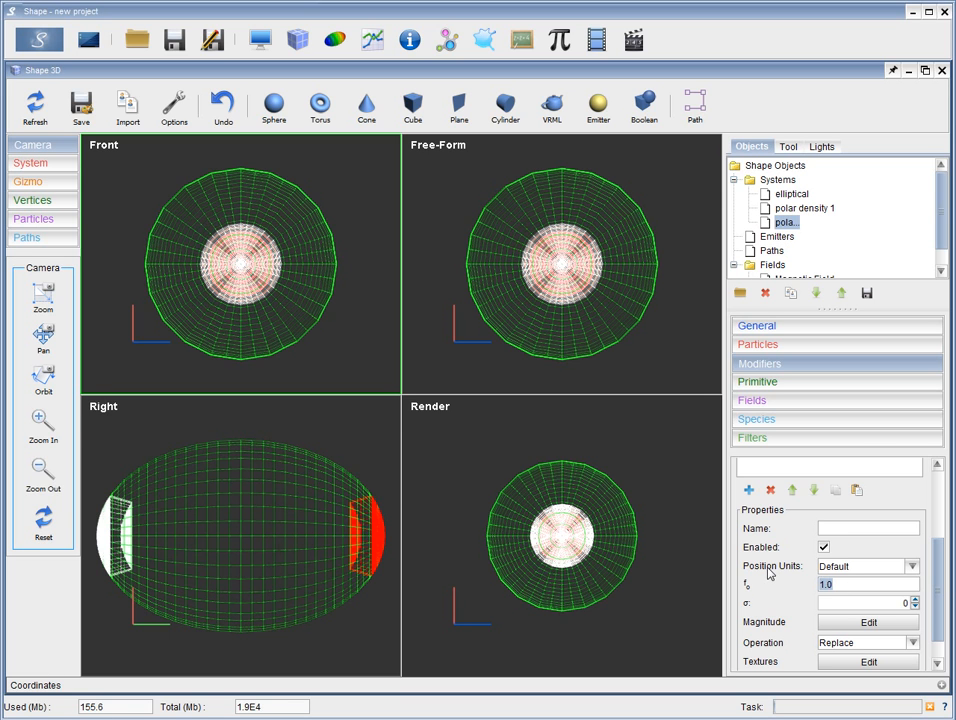
Set f₀ of the Density modifier on polar density 1 to 3
left_click(786, 210)
left_click_drag(939, 561, 939, 501)
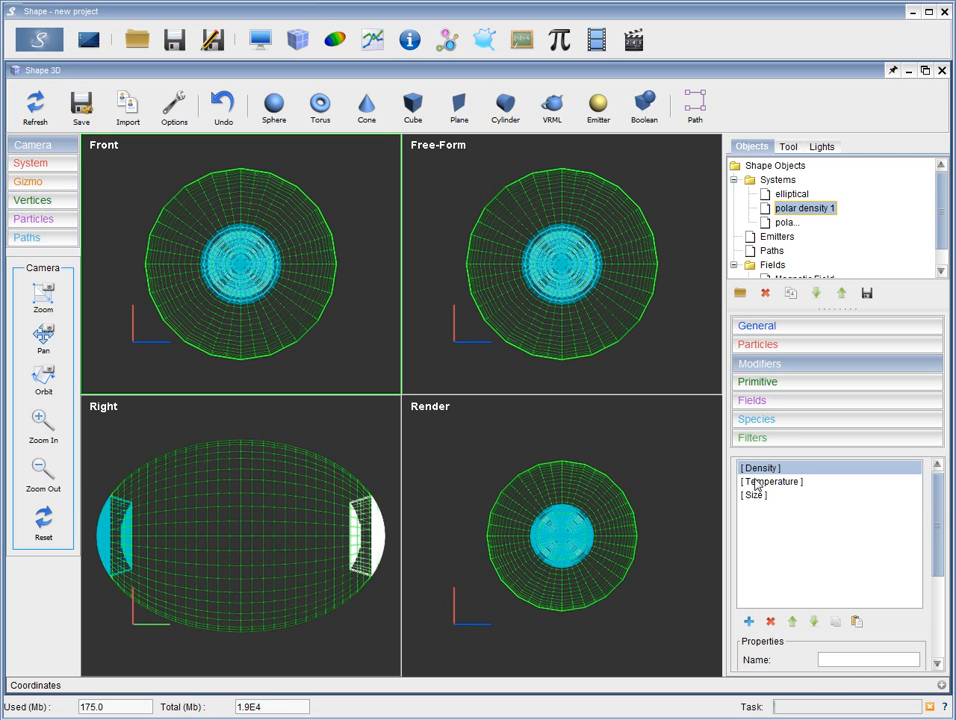
left_click_drag(935, 561, 857, 612)
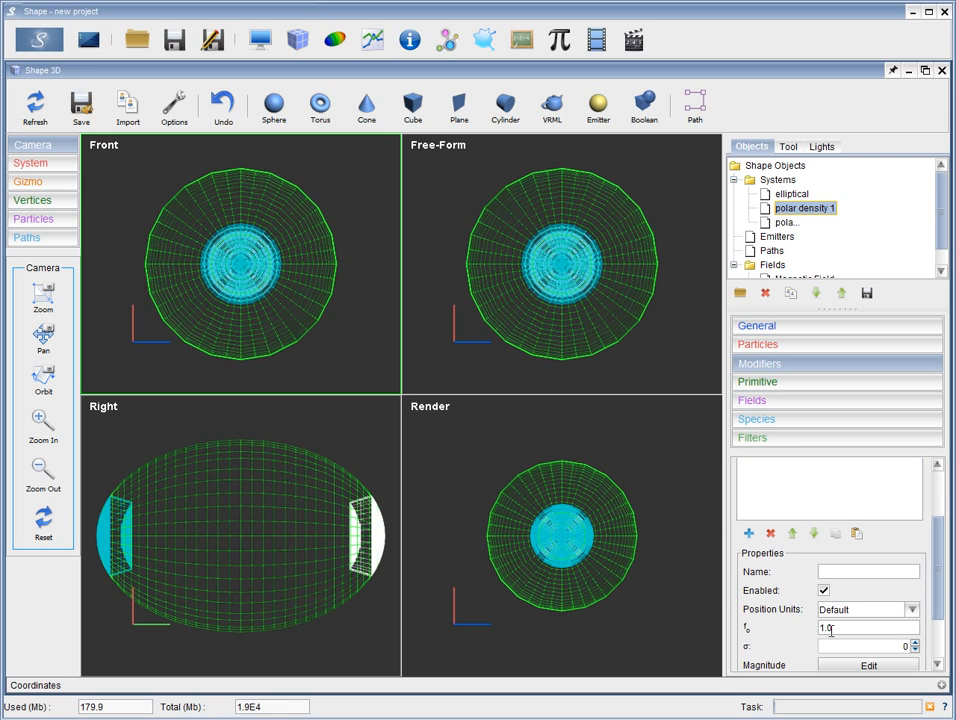
double_click(822, 629)
type("3")
left_click(823, 590)
Set the min radius of the elliptical object's sphere primitive to 5.5E15 and show the object's modifiers
left_click(787, 196)
left_click_drag(937, 530, 948, 497)
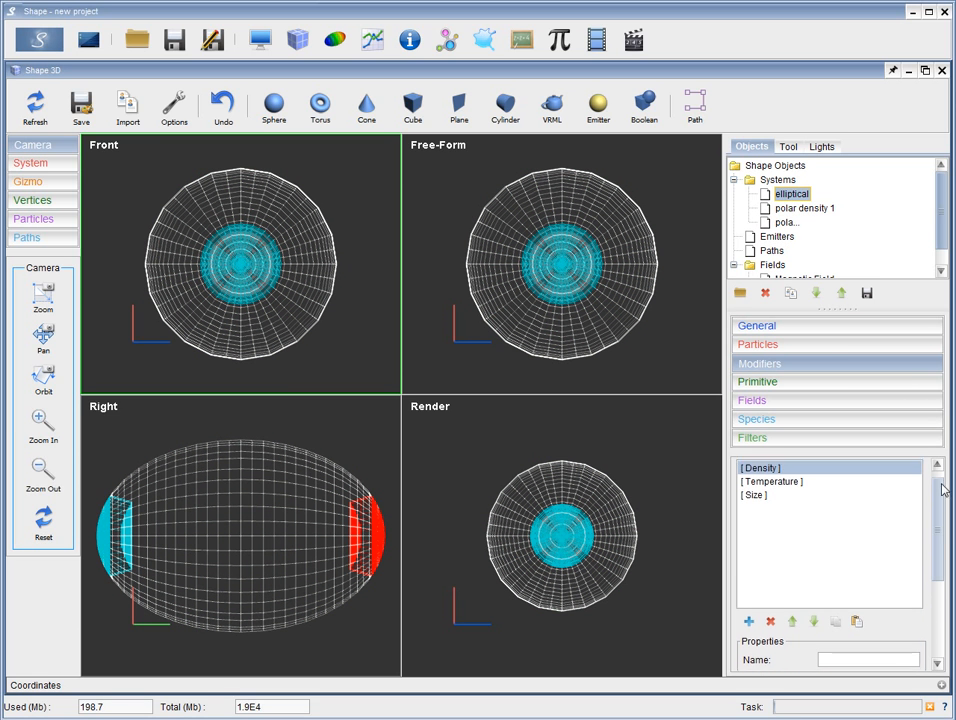
left_click(867, 387)
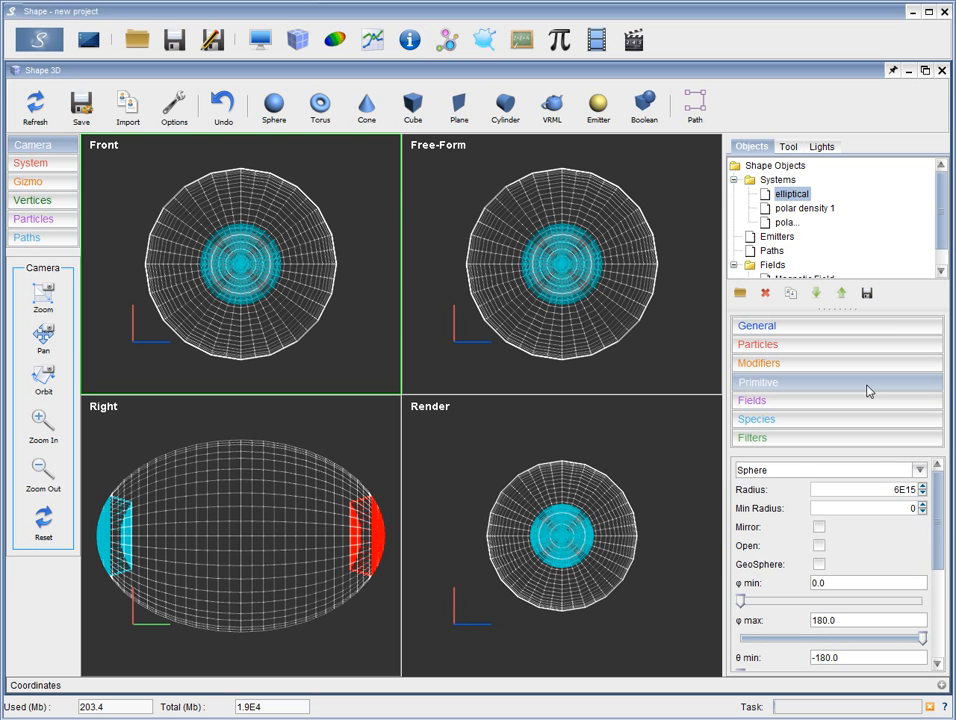
left_click_drag(898, 507, 924, 510)
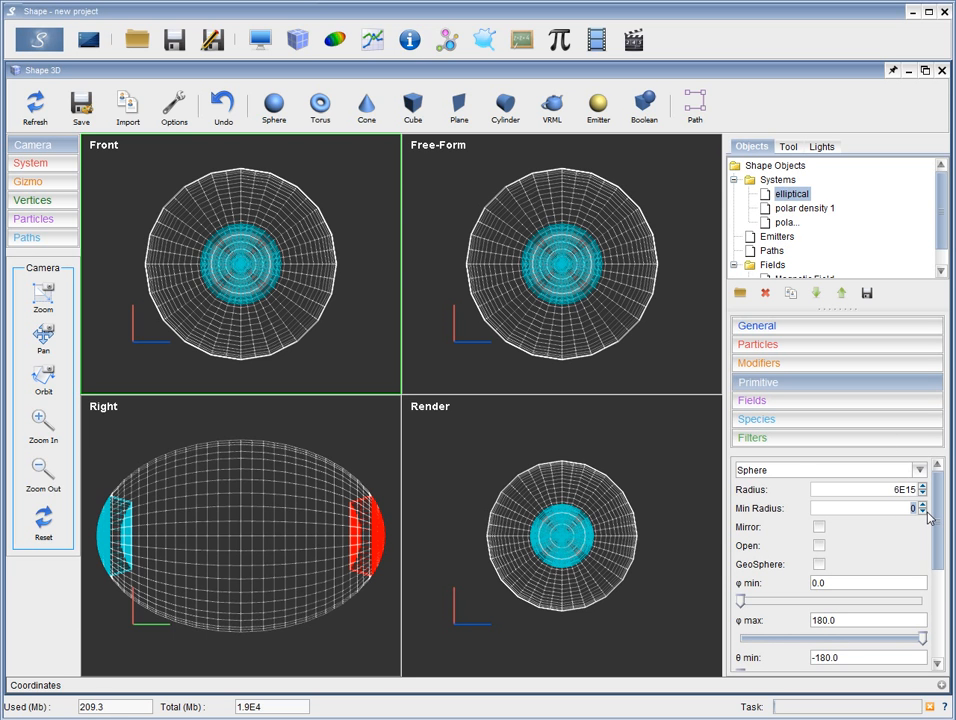
type("5")
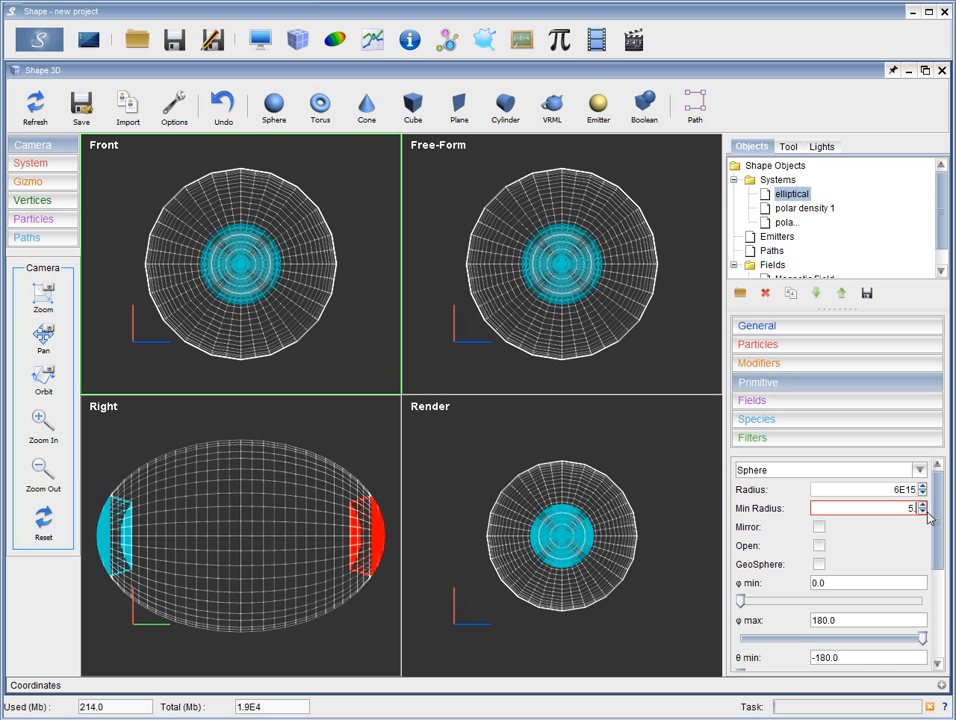
type(".5e15")
key("Return")
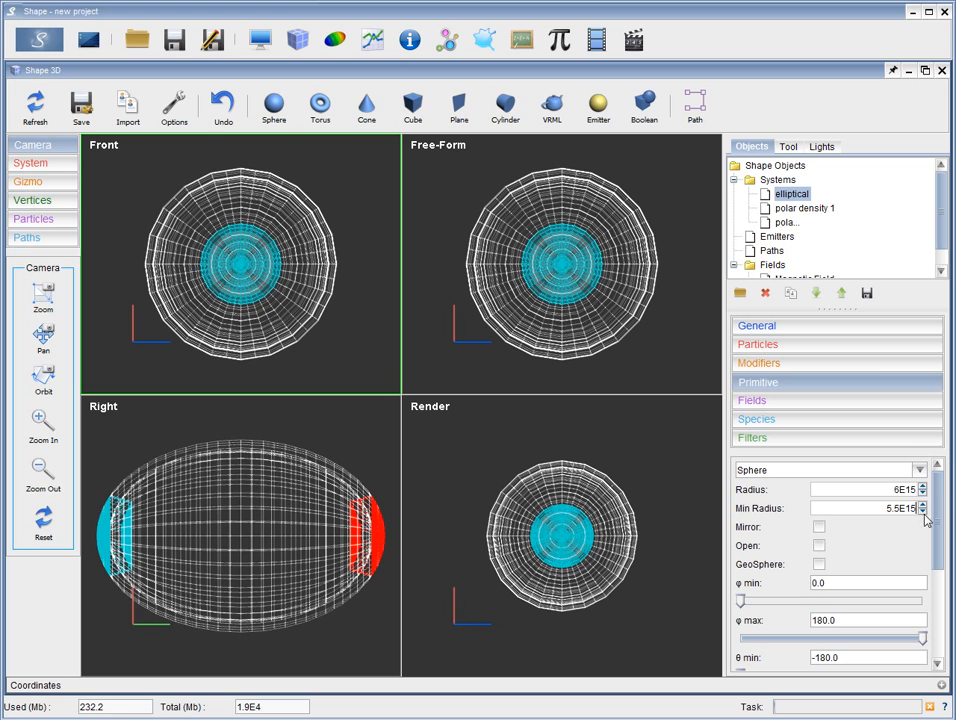
left_click(840, 373)
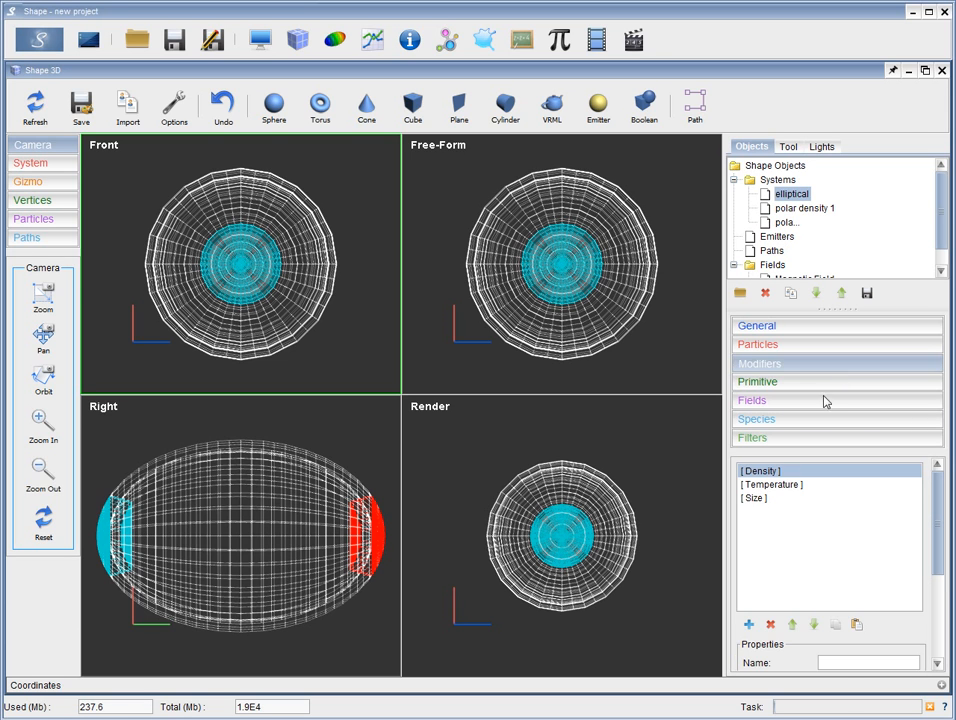
left_click(749, 625)
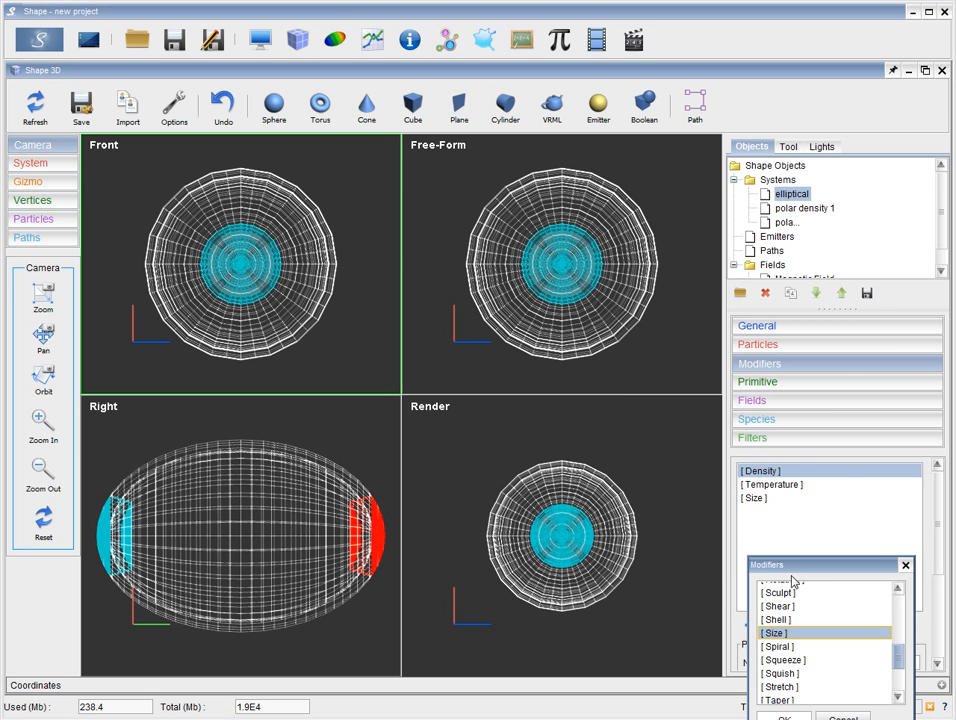
left_click_drag(790, 570, 658, 299)
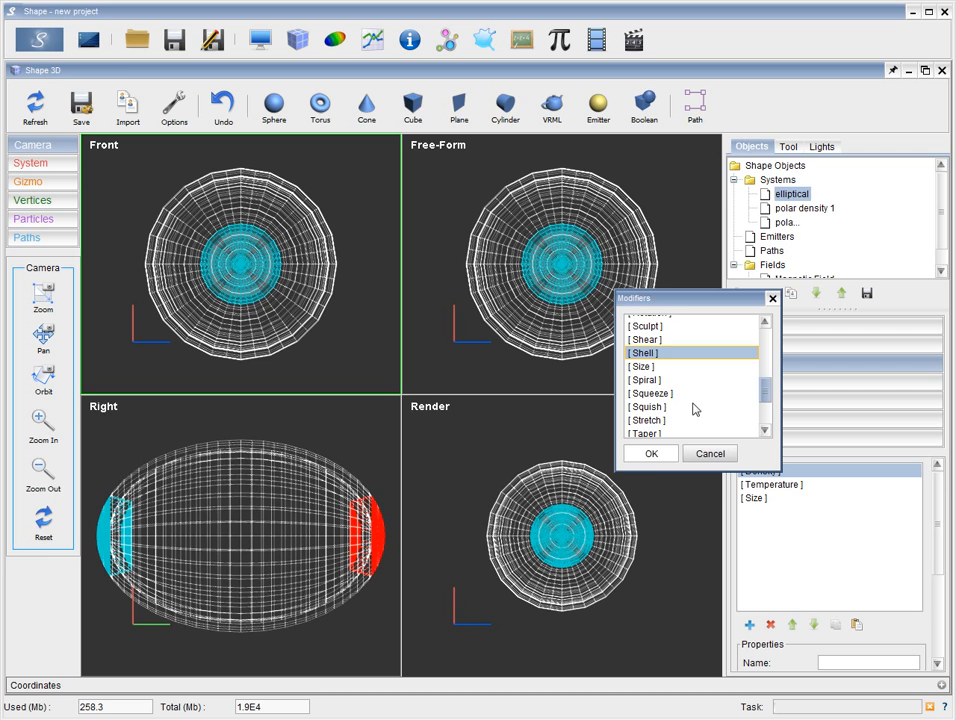
left_click(718, 454)
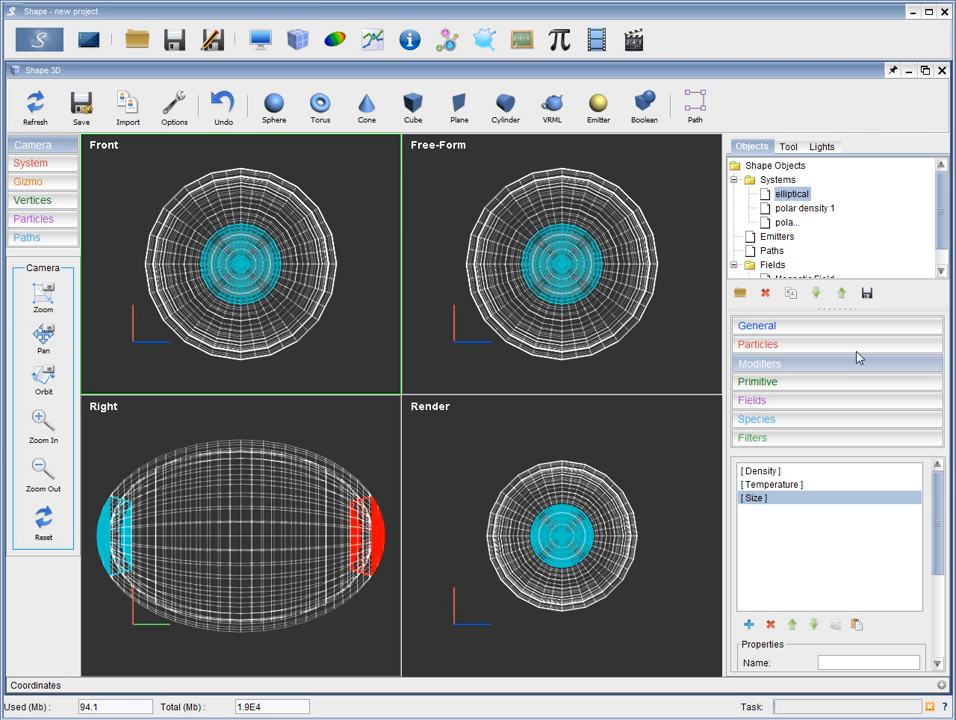
Edit the magnitude of the elliptical object's Density modifier and switch its mode to Custom
left_click(760, 471)
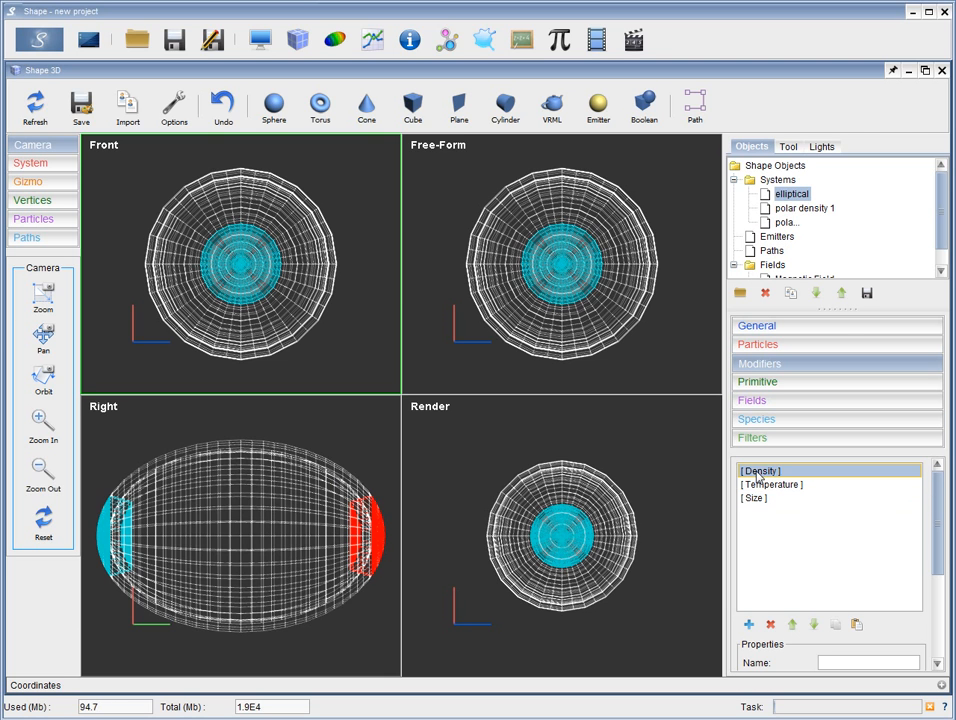
left_click_drag(939, 558, 932, 638)
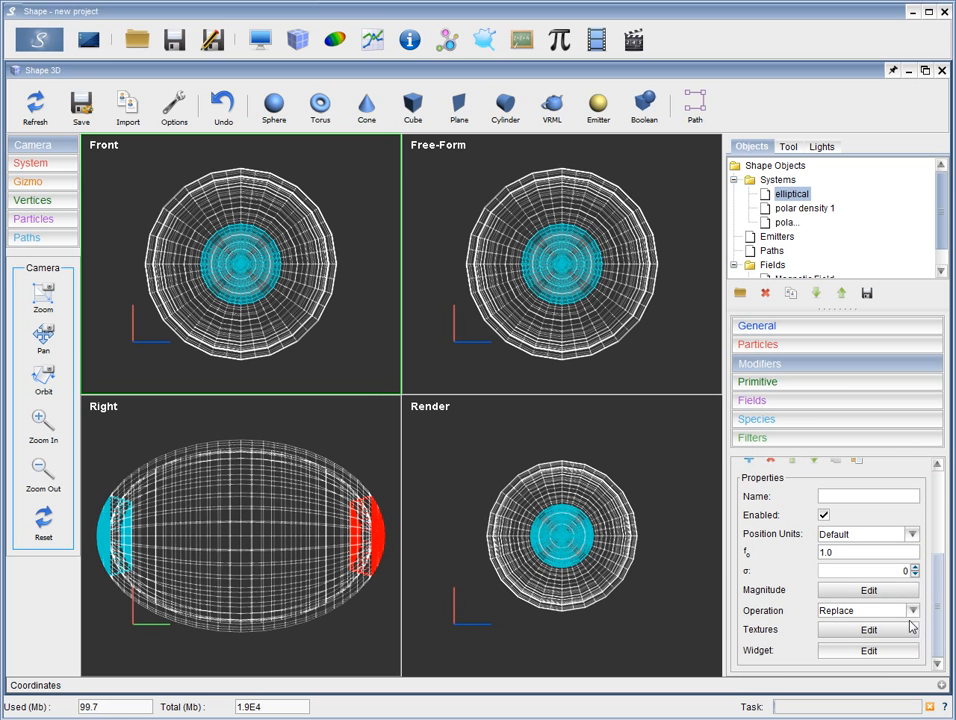
left_click(883, 598)
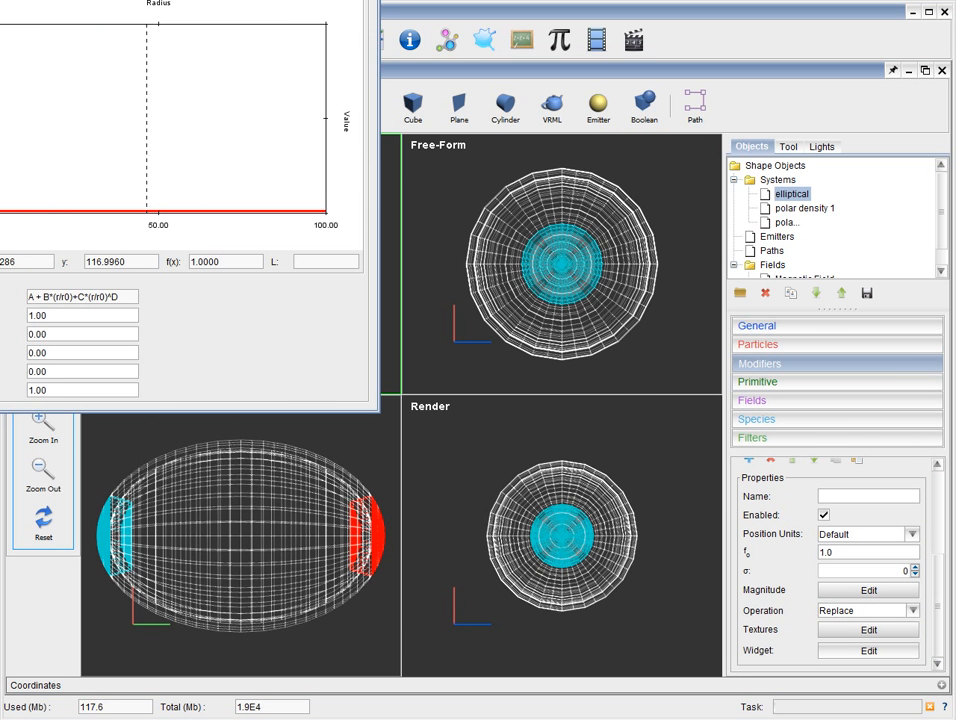
left_click_drag(141, 0, 587, 114)
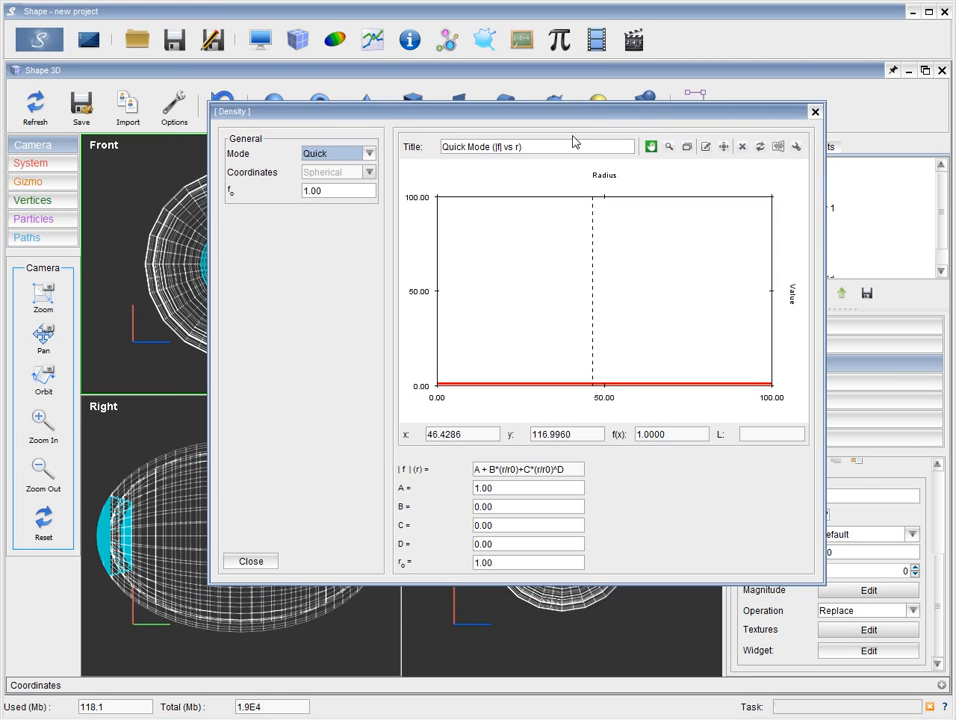
left_click(369, 154)
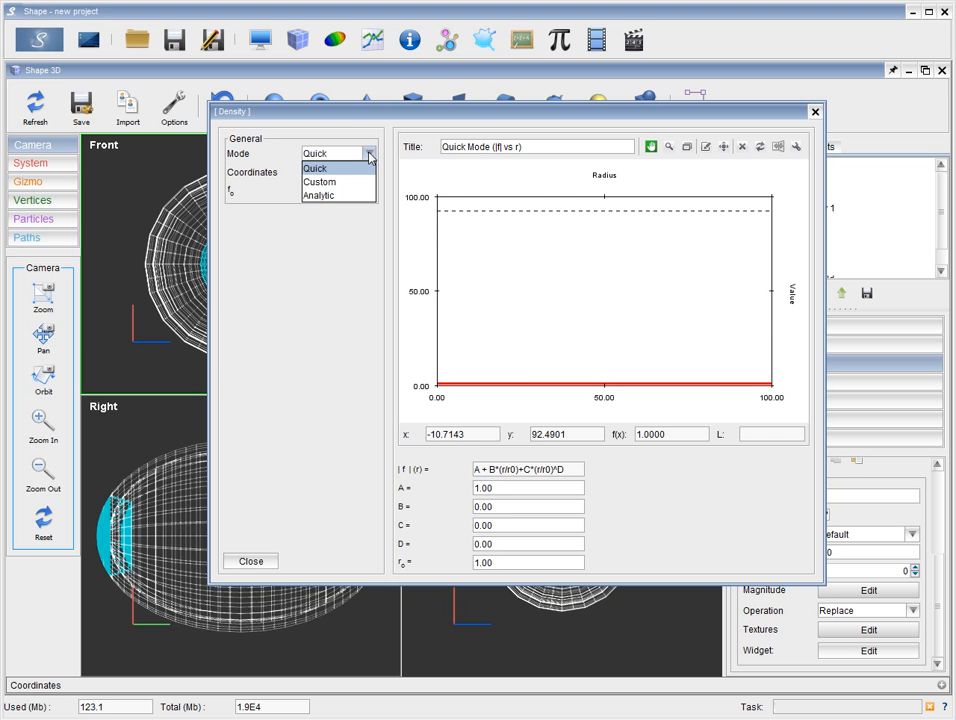
left_click(339, 182)
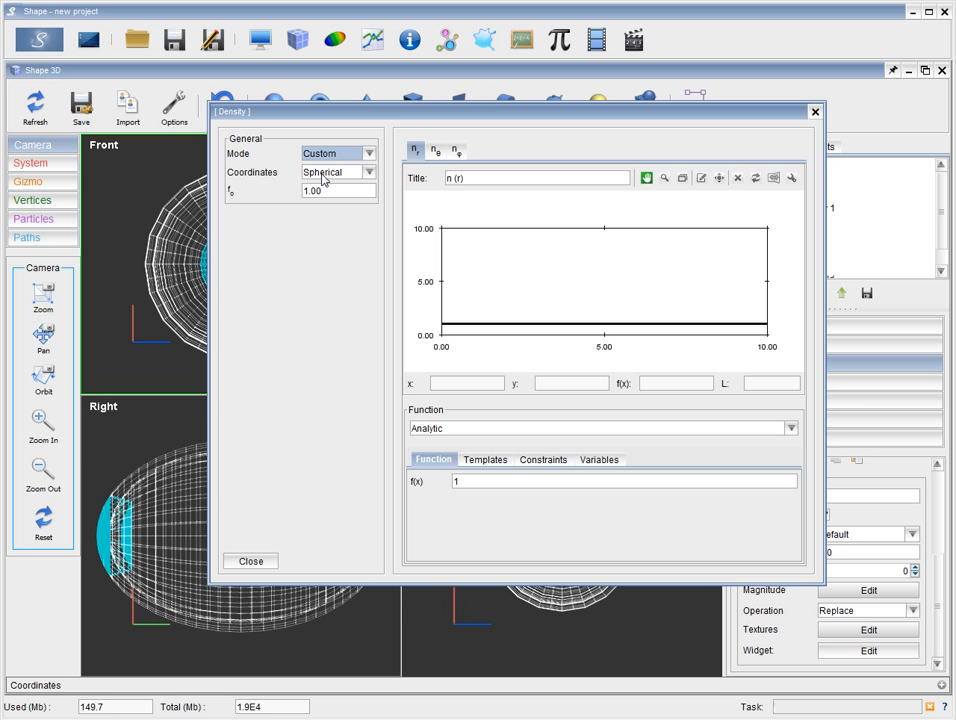
Change the function type of the φ density component, n(φ), to Point
left_click(436, 151)
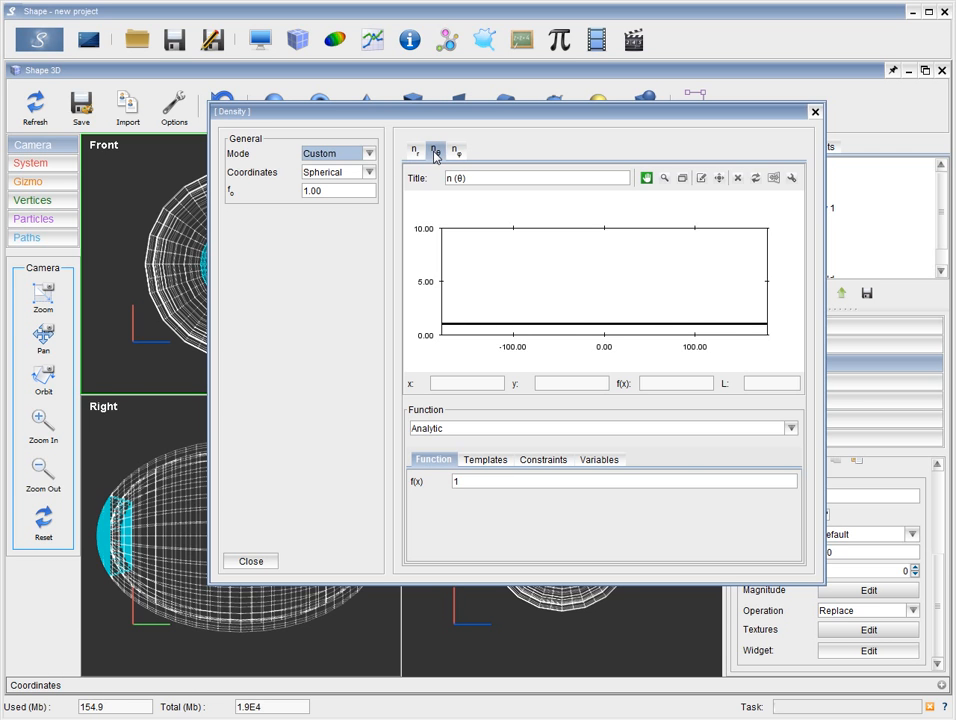
left_click(455, 153)
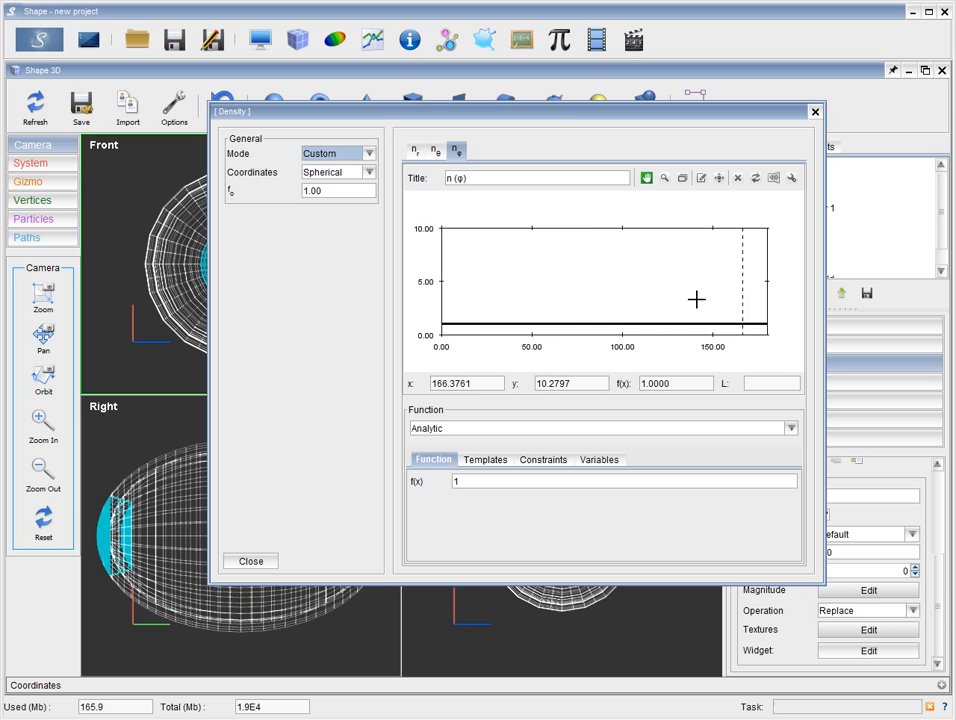
left_click(461, 431)
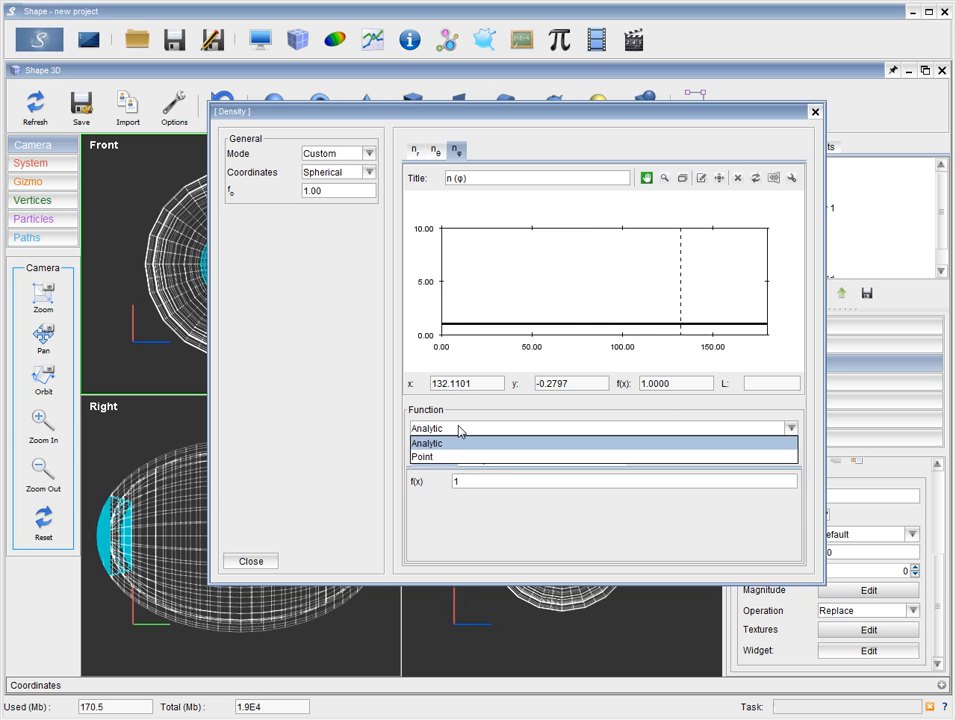
left_click(450, 457)
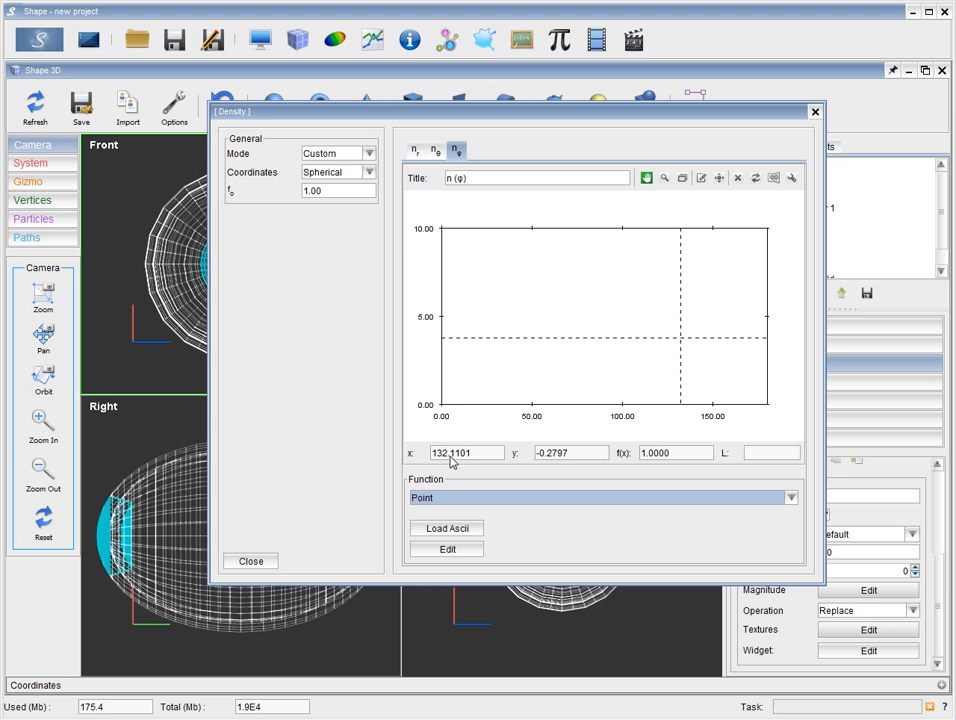
Add five points to the n(φ) graph at x about 2, 75, 94, 110 and 175, all with y about 1
right_click(445, 382)
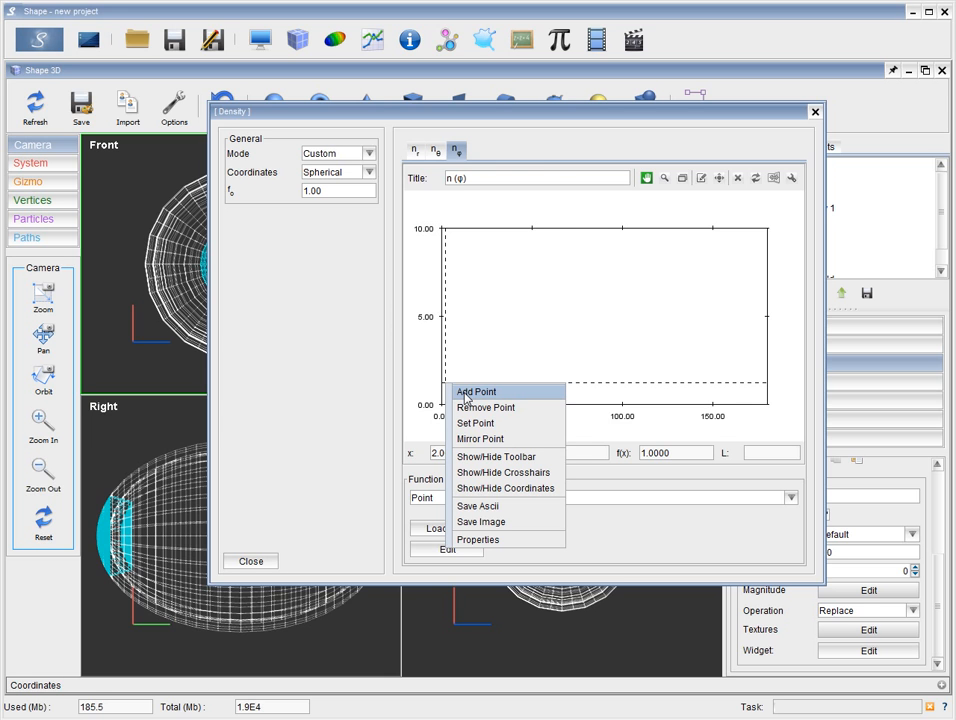
left_click(465, 392)
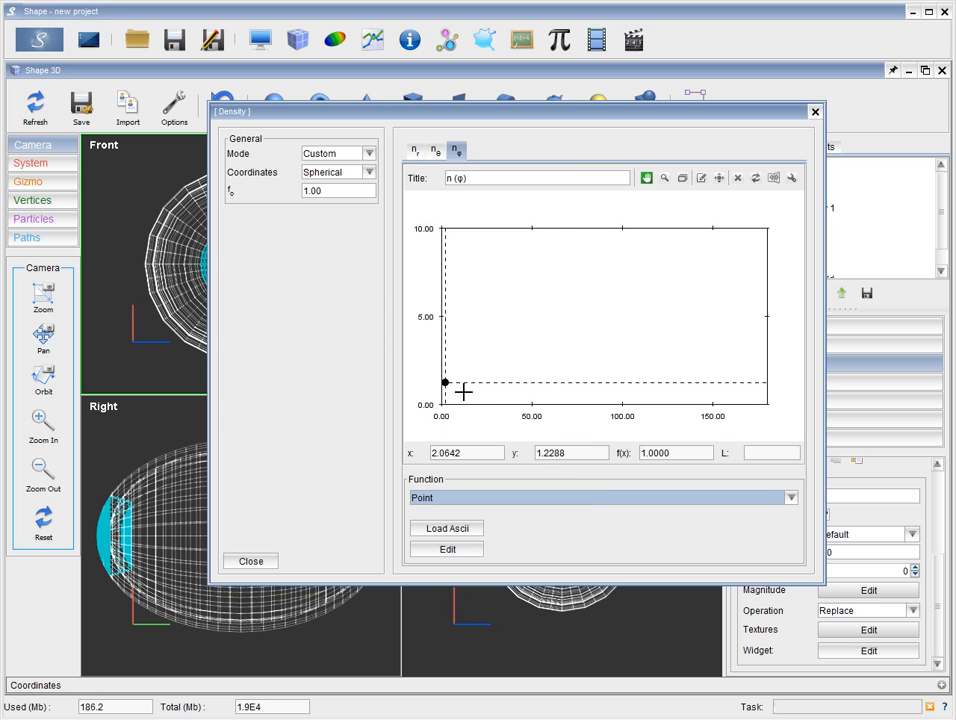
right_click(577, 383)
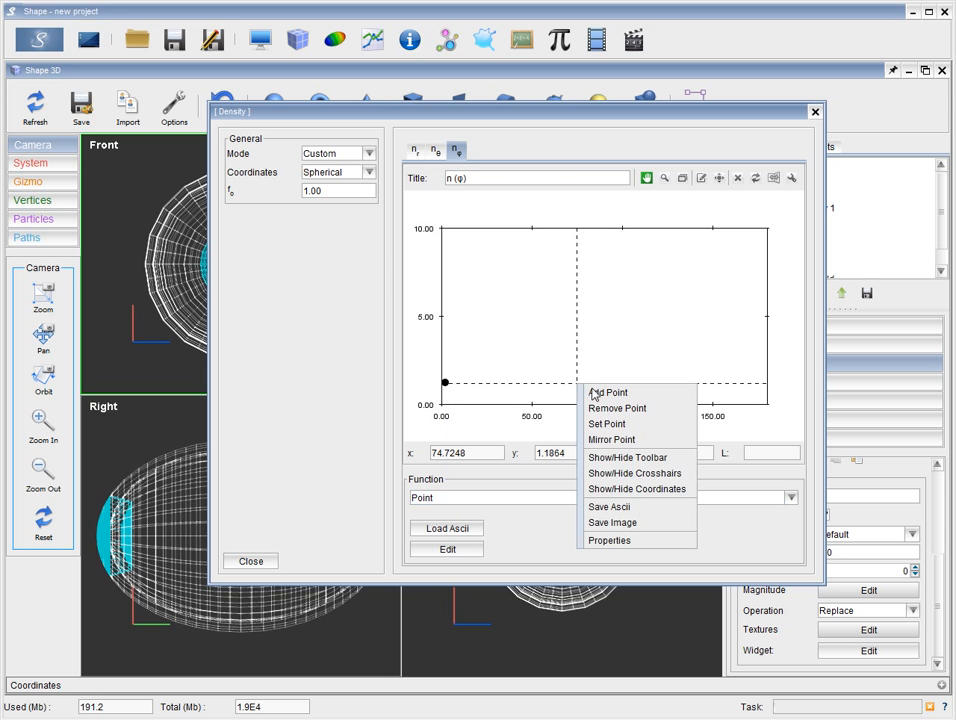
left_click(588, 393)
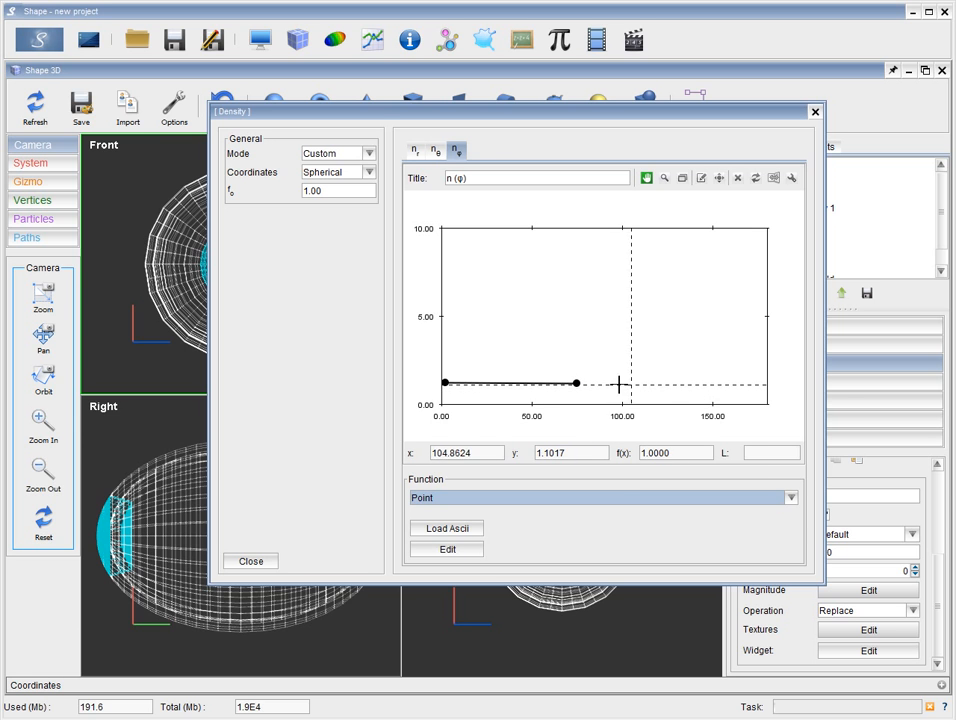
right_click(610, 386)
left_click(634, 393)
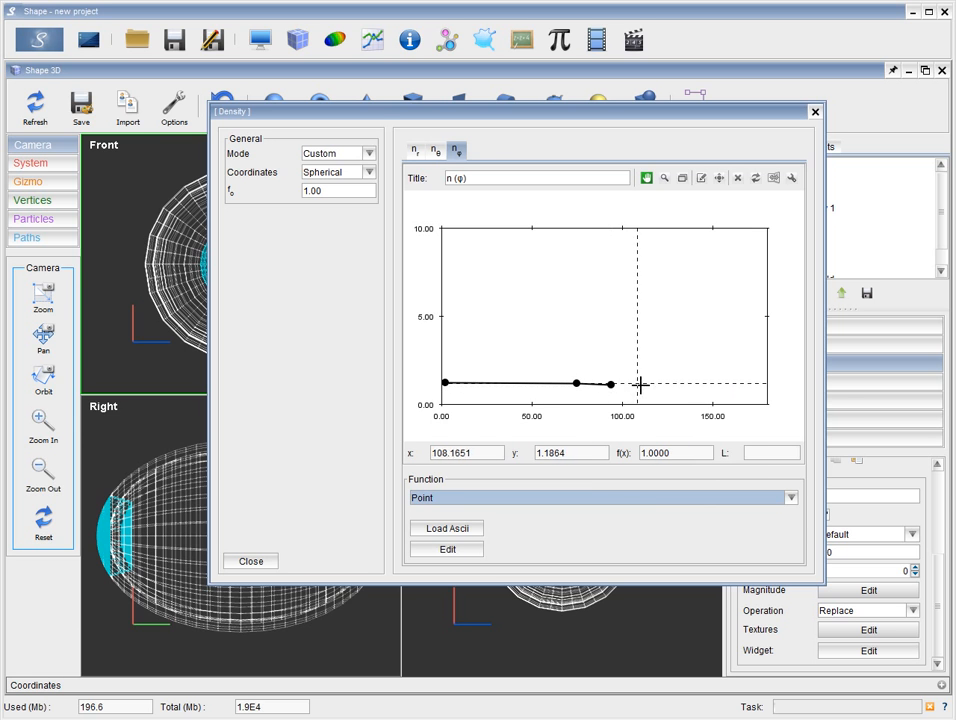
right_click(641, 386)
left_click(668, 393)
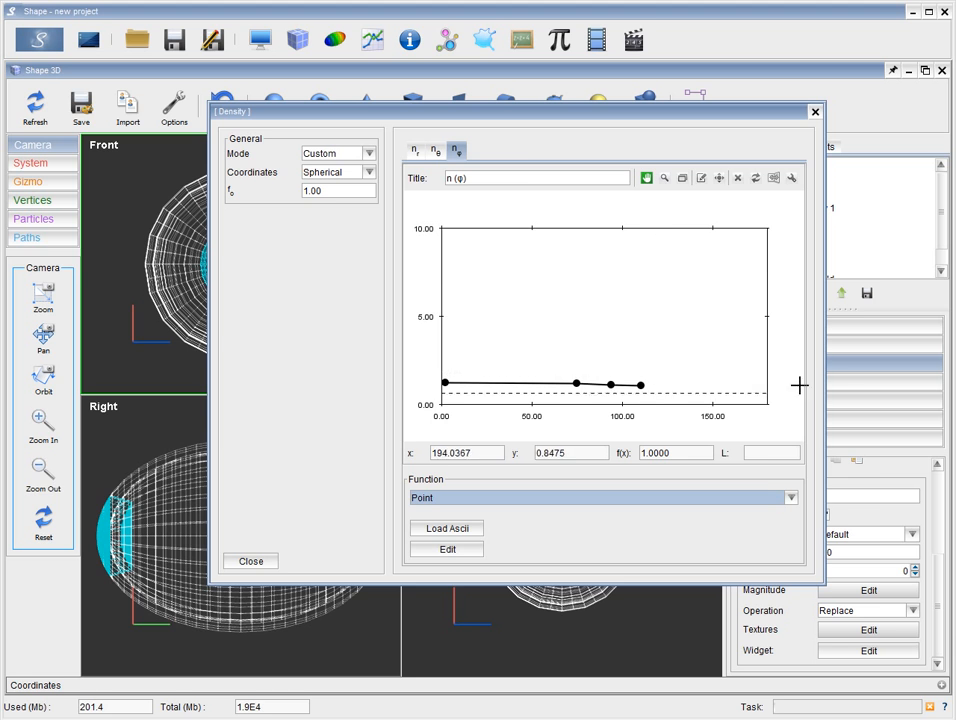
right_click(759, 386)
left_click(783, 396)
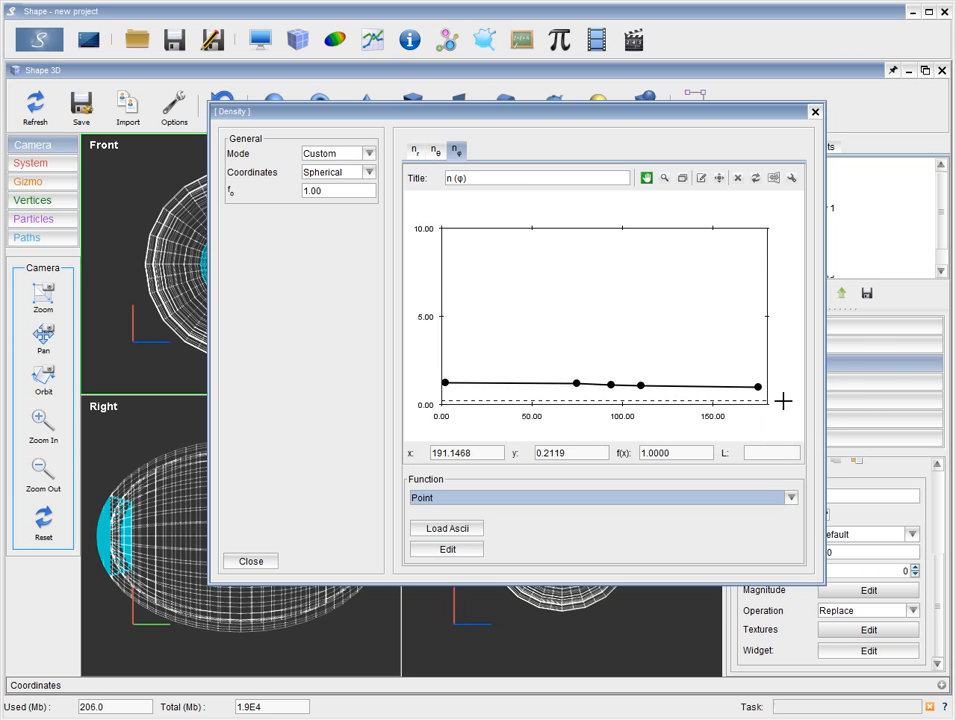
Set the x coordinate of the last point on the n(φ) curve to 180
right_click(759, 386)
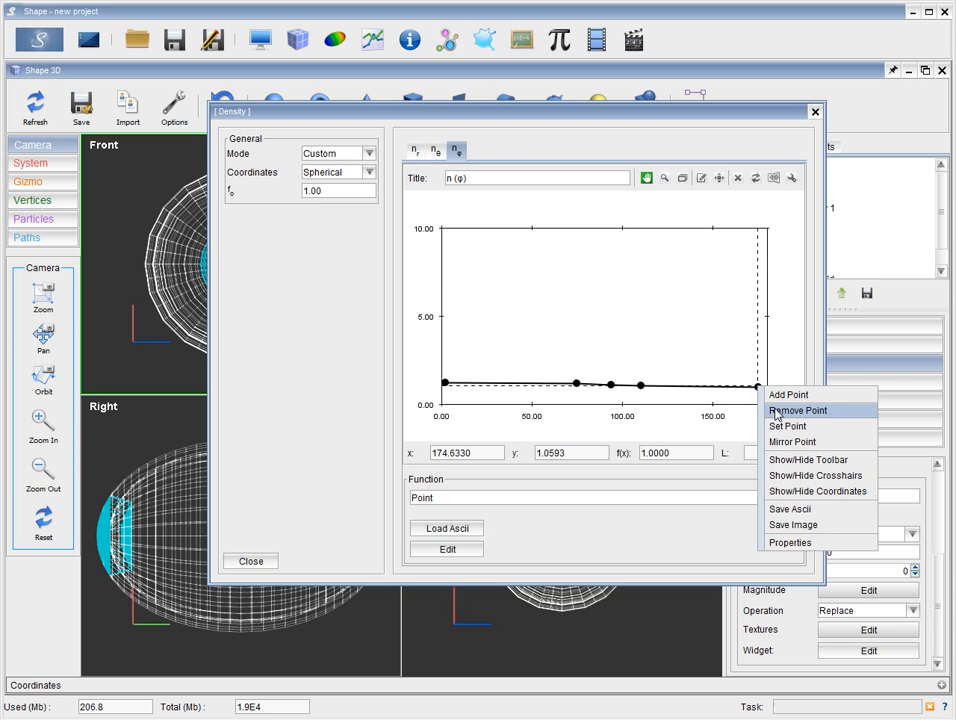
left_click(746, 372)
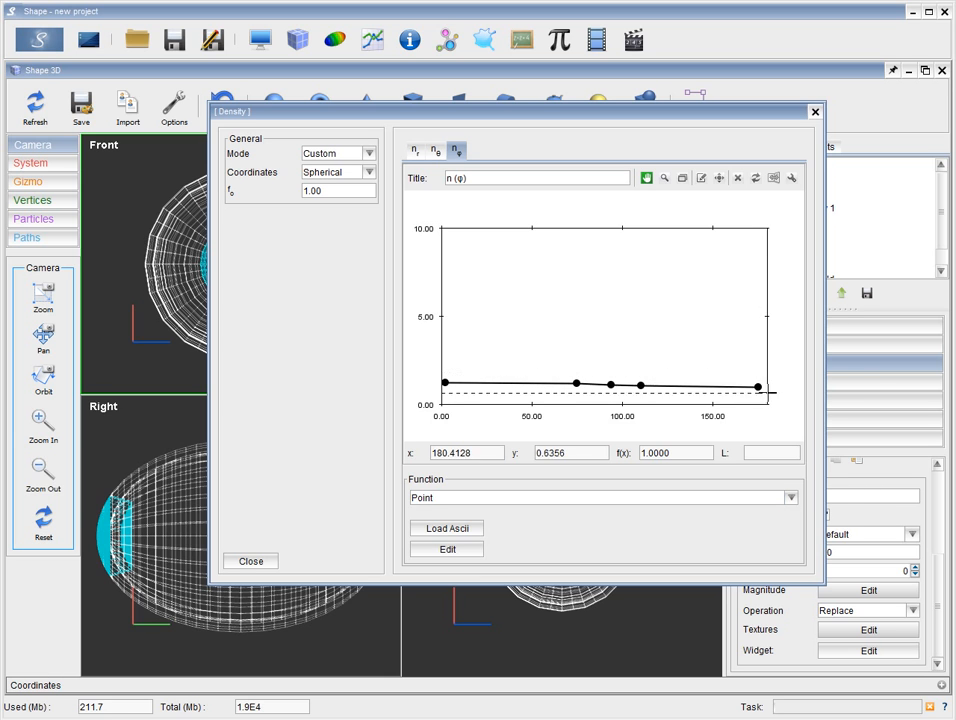
right_click(759, 386)
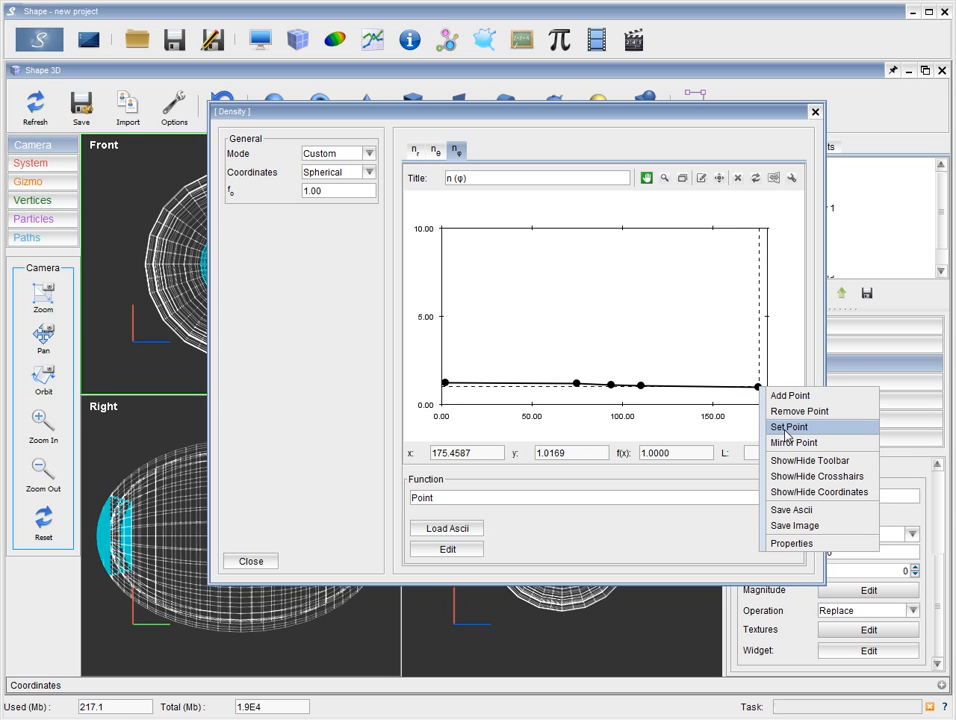
left_click(788, 427)
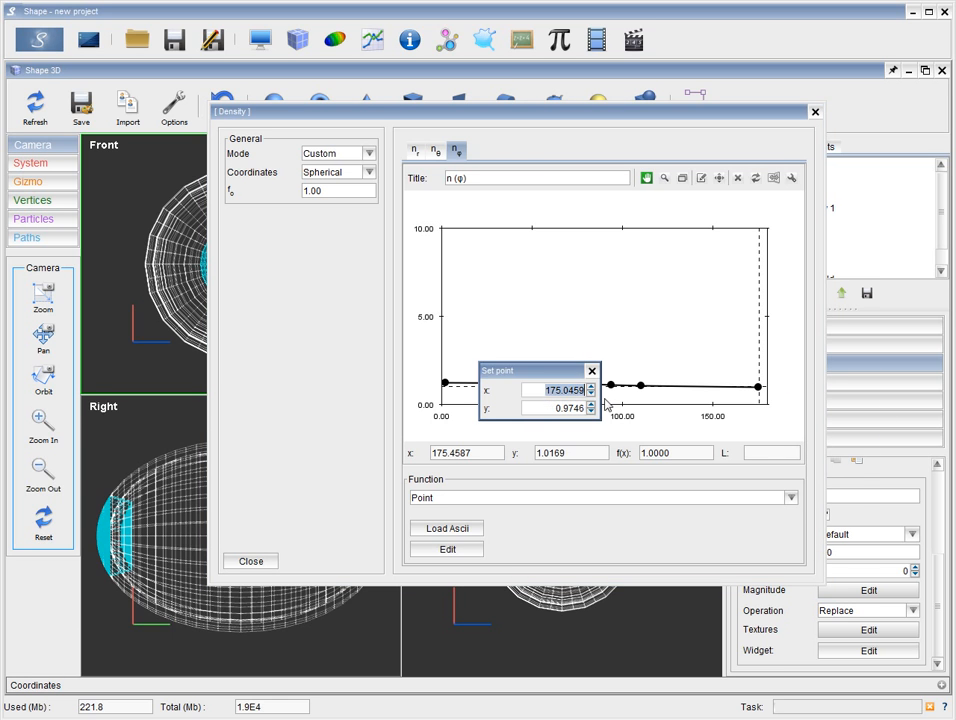
type("180")
key("Tab")
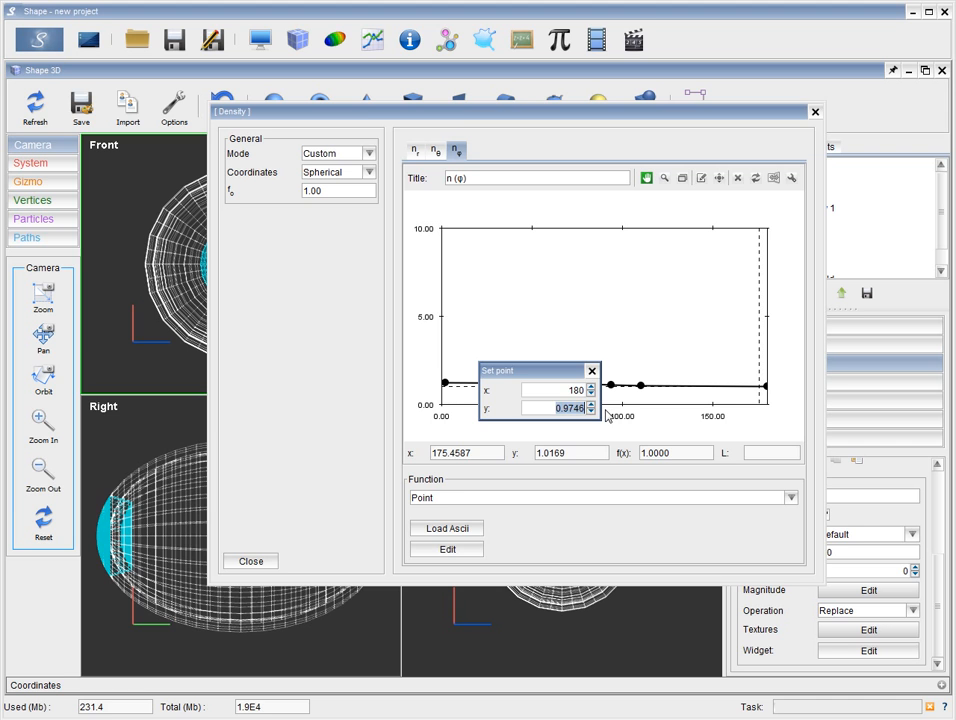
left_click(591, 371)
Set the first point of the n(φ) curve to x = 0 and y = 1
left_click(443, 382)
right_click(443, 382)
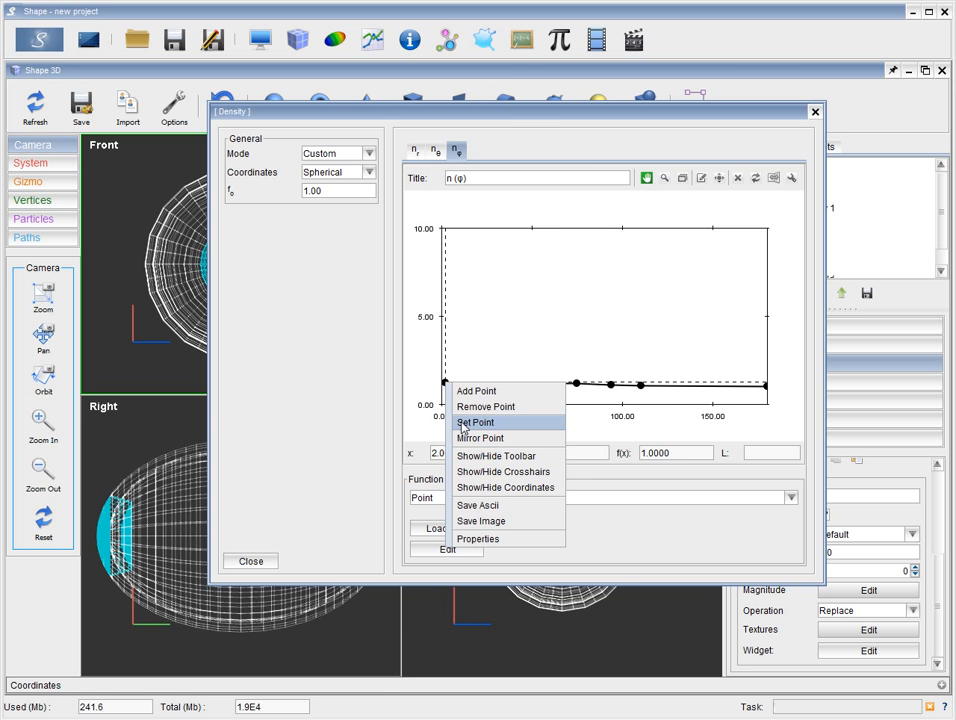
left_click(462, 422)
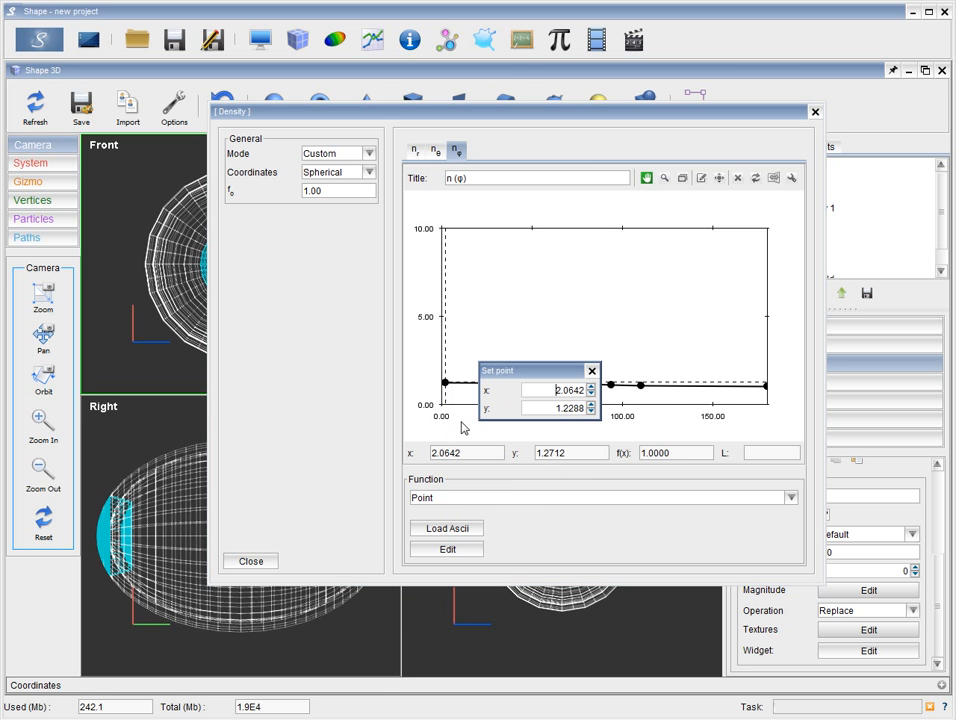
double_click(557, 394)
type("0")
key("Tab")
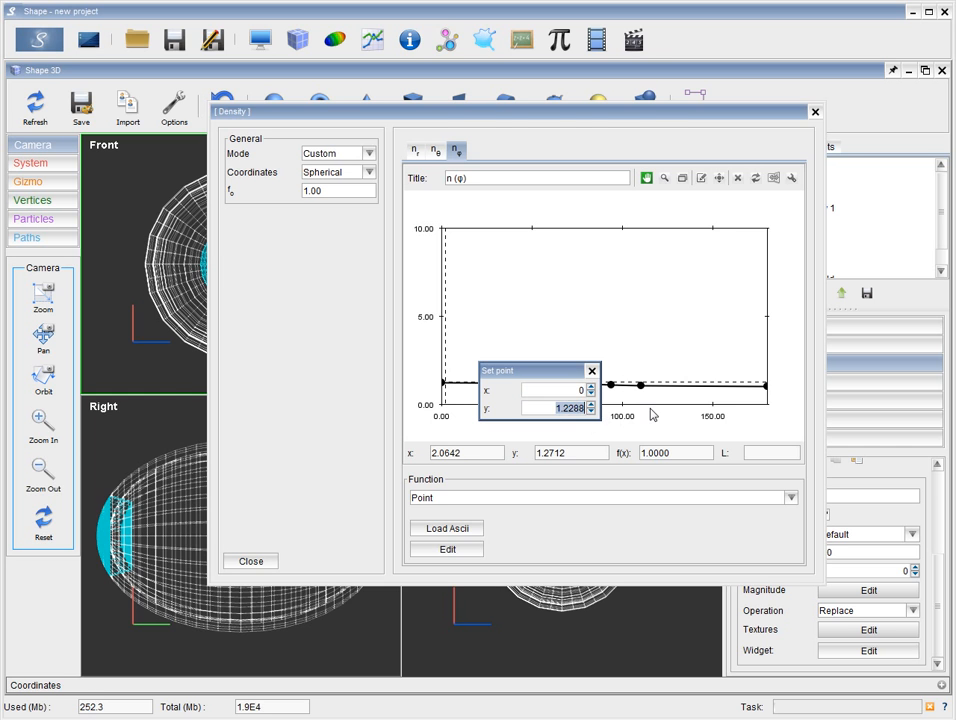
type("1")
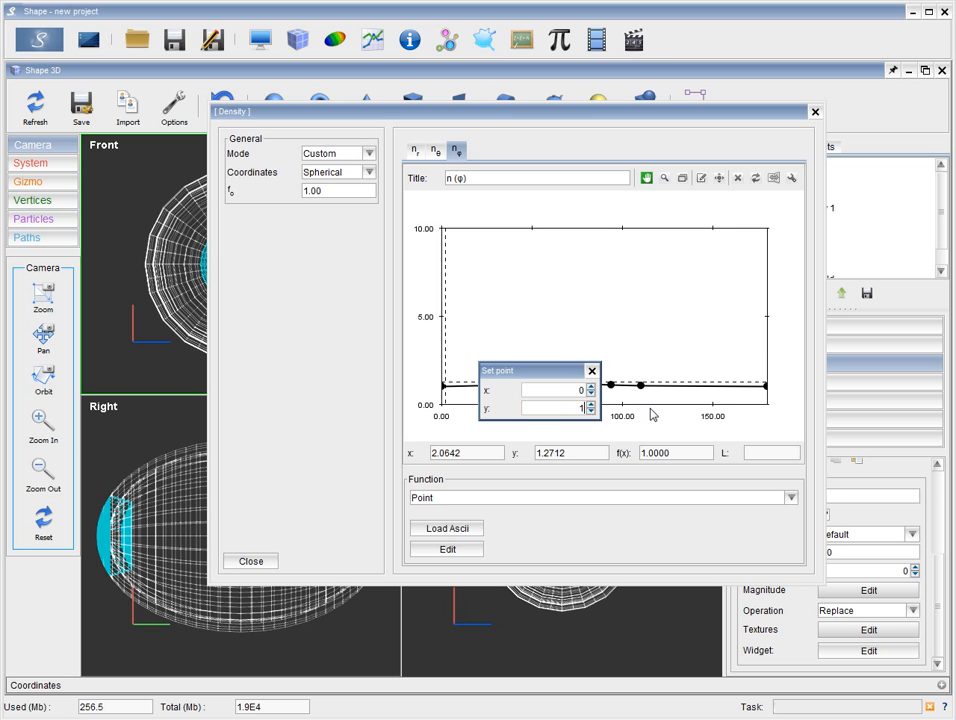
left_click(590, 371)
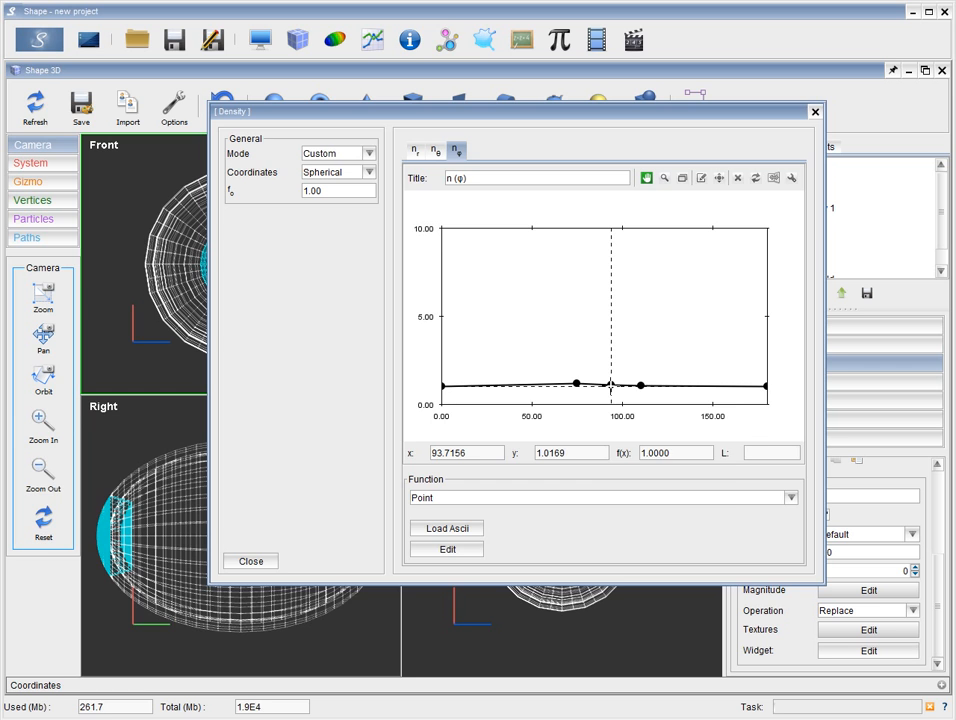
Set the middle point of the n(φ) curve to x = 90 and y = 5
right_click(611, 385)
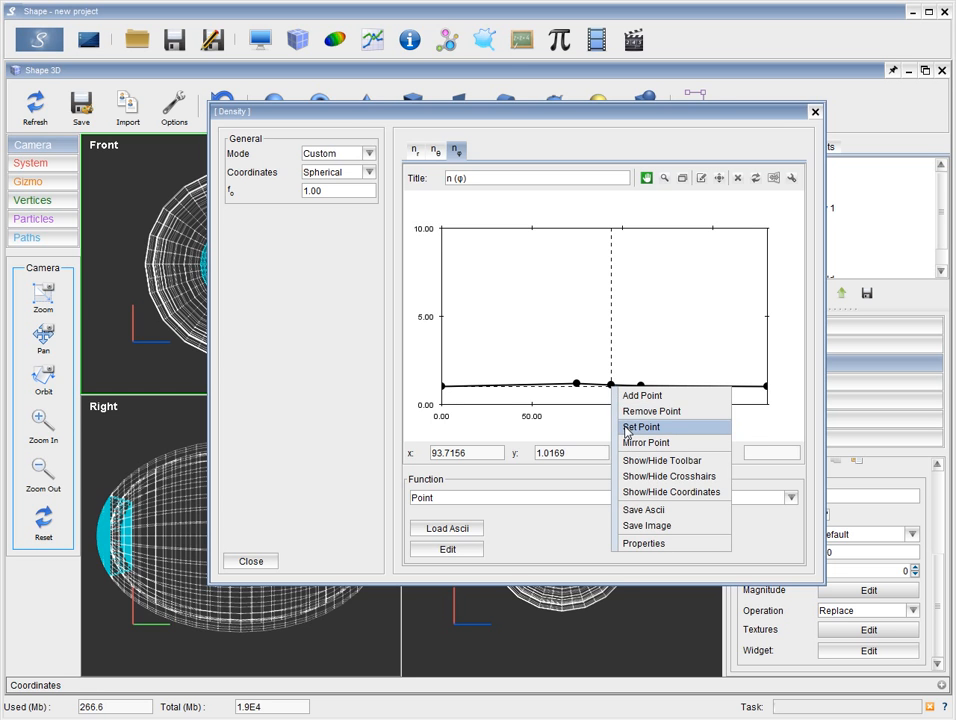
left_click(626, 427)
type("90")
key("Tab")
key("BackSpace")
type("5")
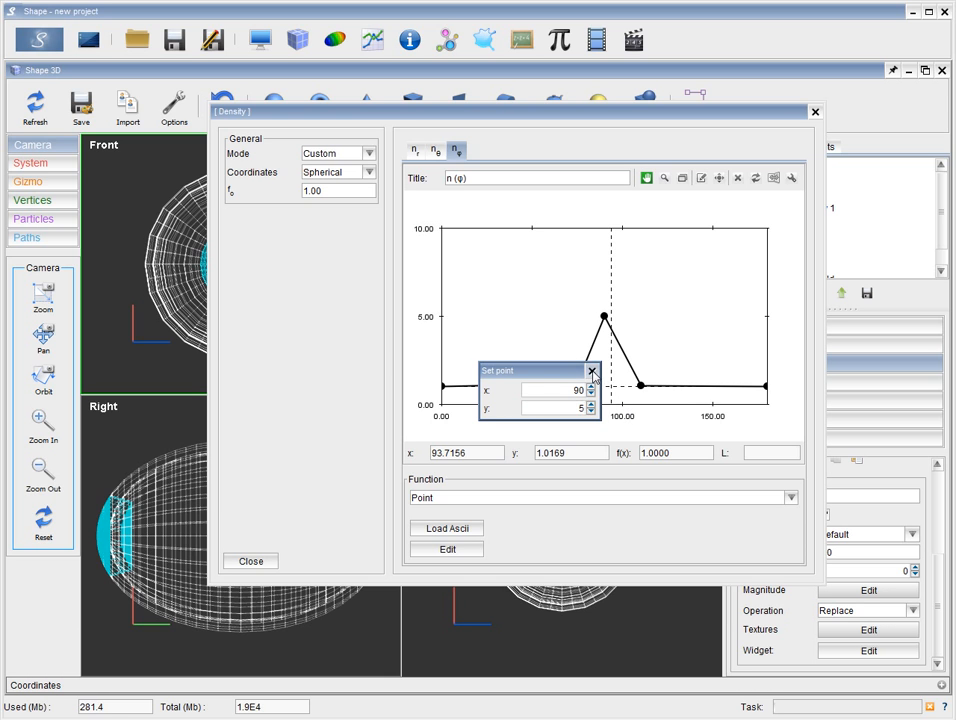
left_click(592, 371)
Set the fourth point of the n(φ) curve, just after the peak, to x = 110 and y = 1
right_click(640, 386)
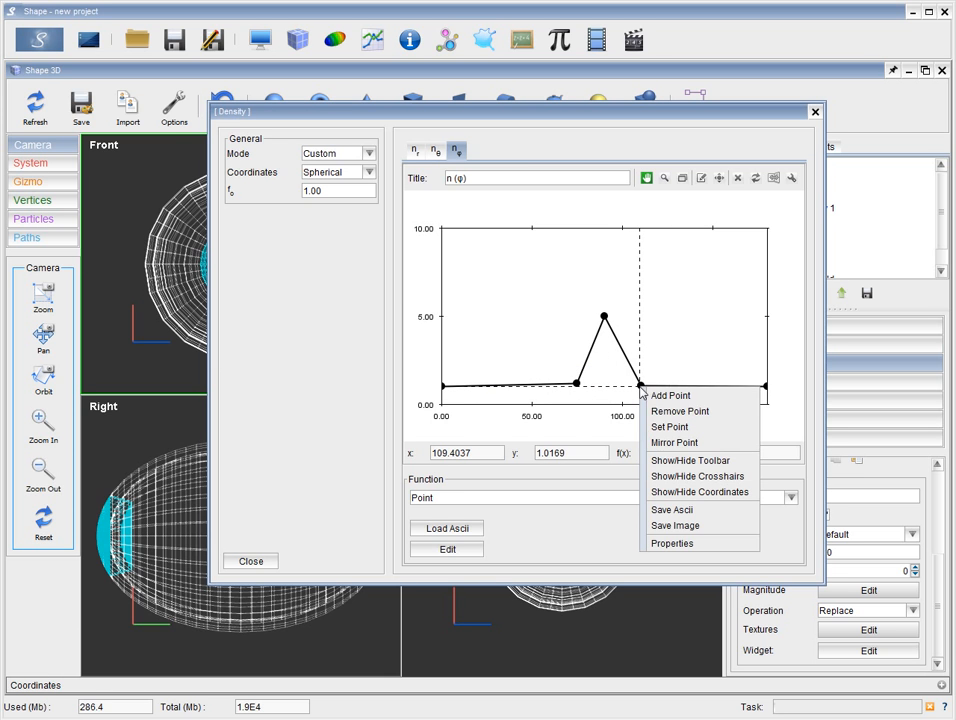
left_click(657, 426)
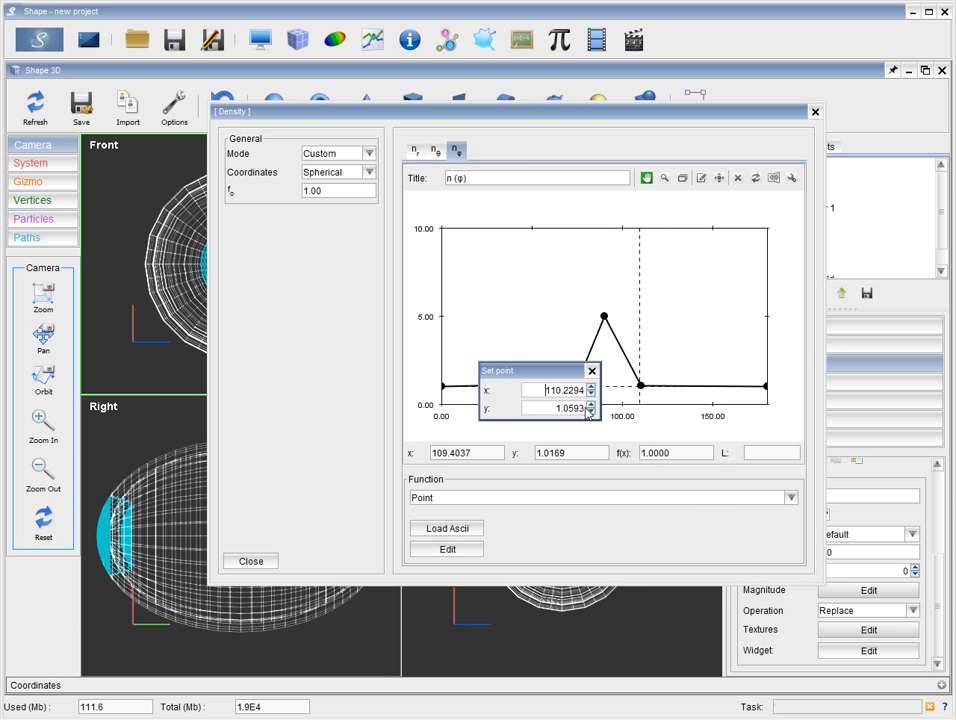
left_click_drag(564, 393, 615, 395)
key("BackSpace")
left_click_drag(552, 410, 653, 412)
key("BackSpace")
type("1")
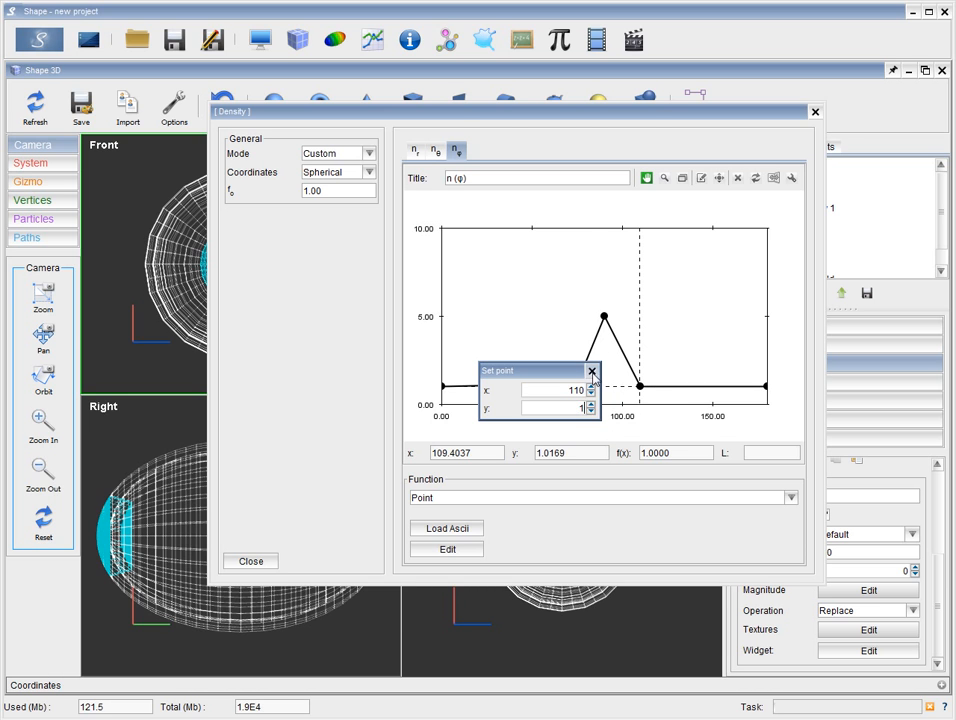
left_click(591, 371)
Set the second point of the n(φ) curve, just before the peak, to x = 70 and y = 1
right_click(582, 395)
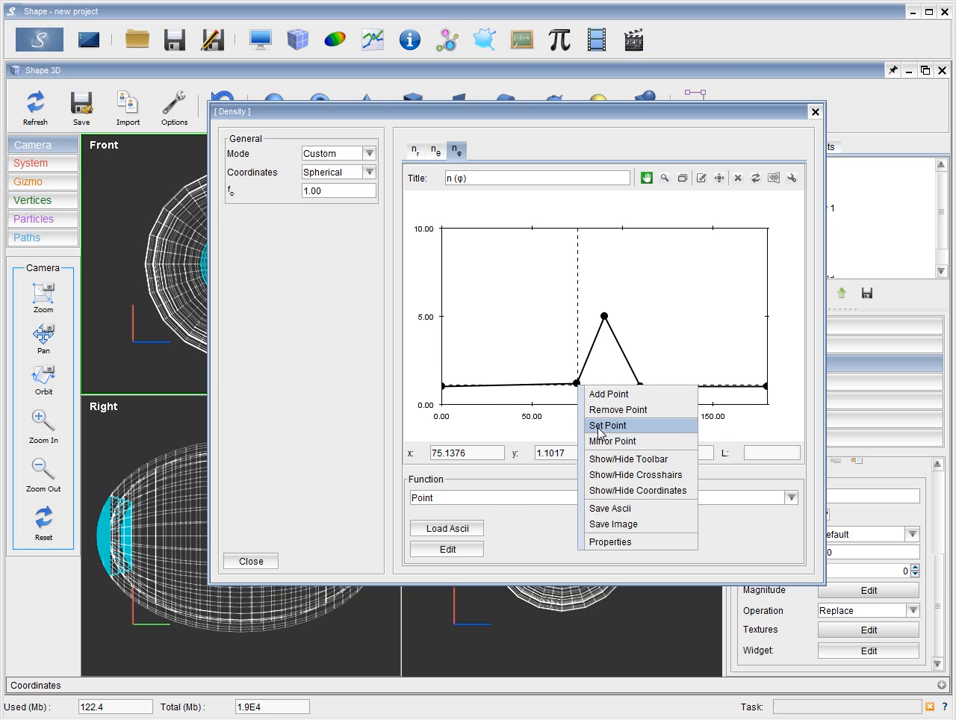
left_click(607, 425)
left_click_drag(556, 396, 651, 388)
type("70")
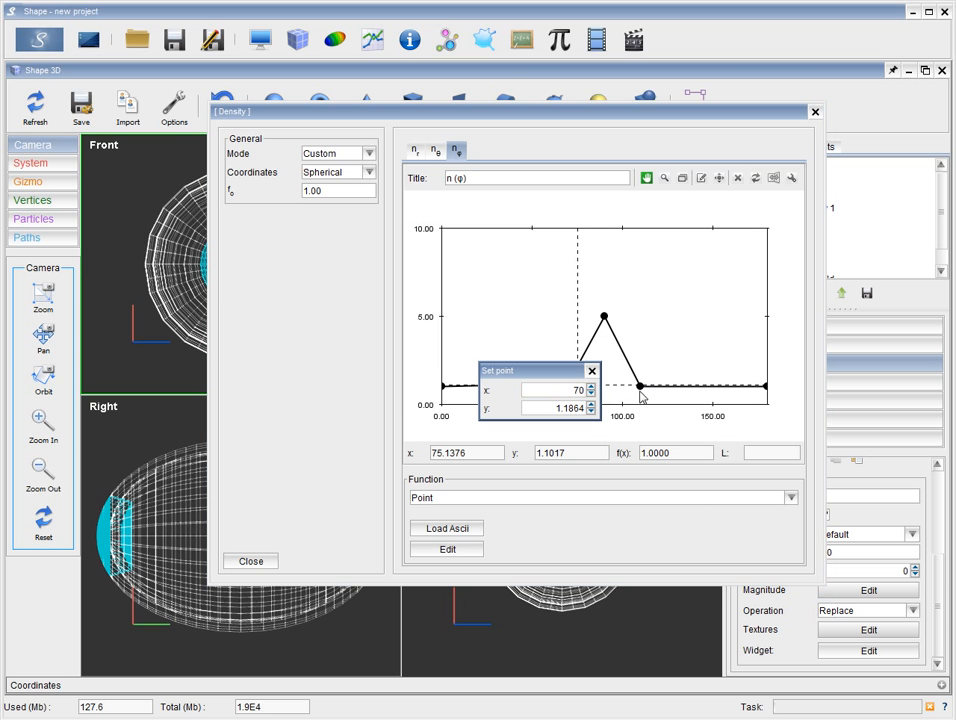
double_click(567, 409)
type("1")
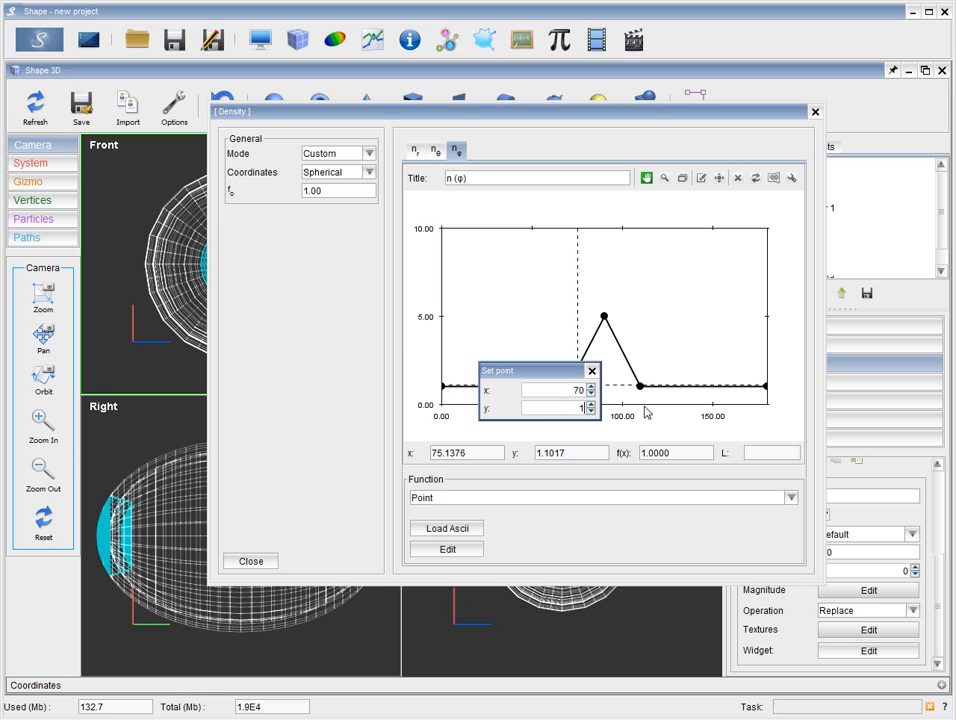
left_click(592, 372)
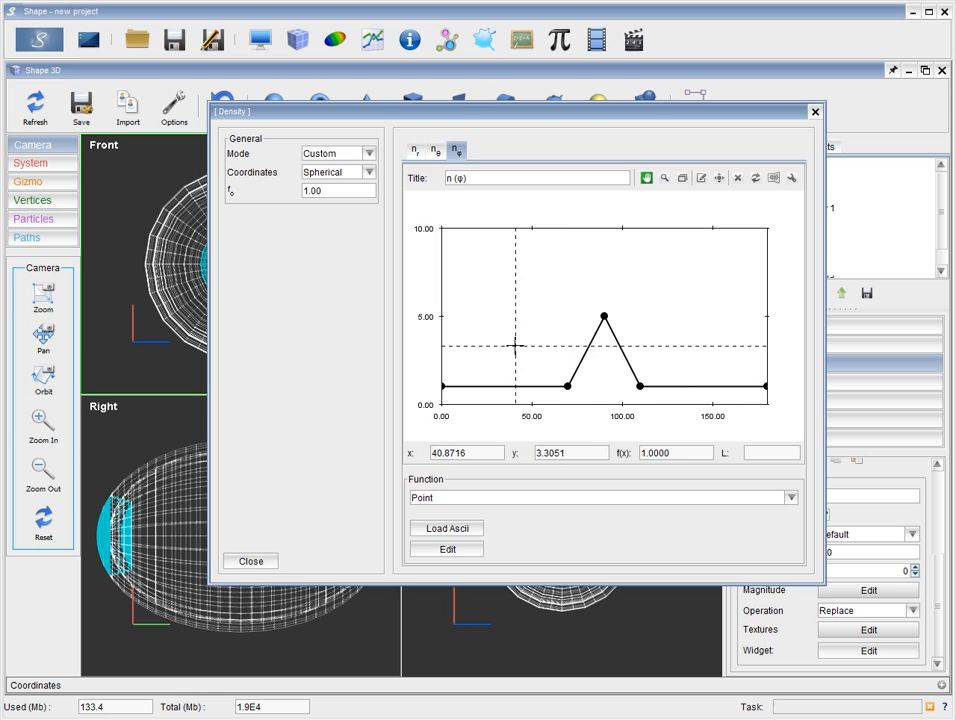
Enable curve handles on the n(φ) graph and smooth the peak at 90 and its bases at 70 and 110 into a rounded bump
left_click(775, 179)
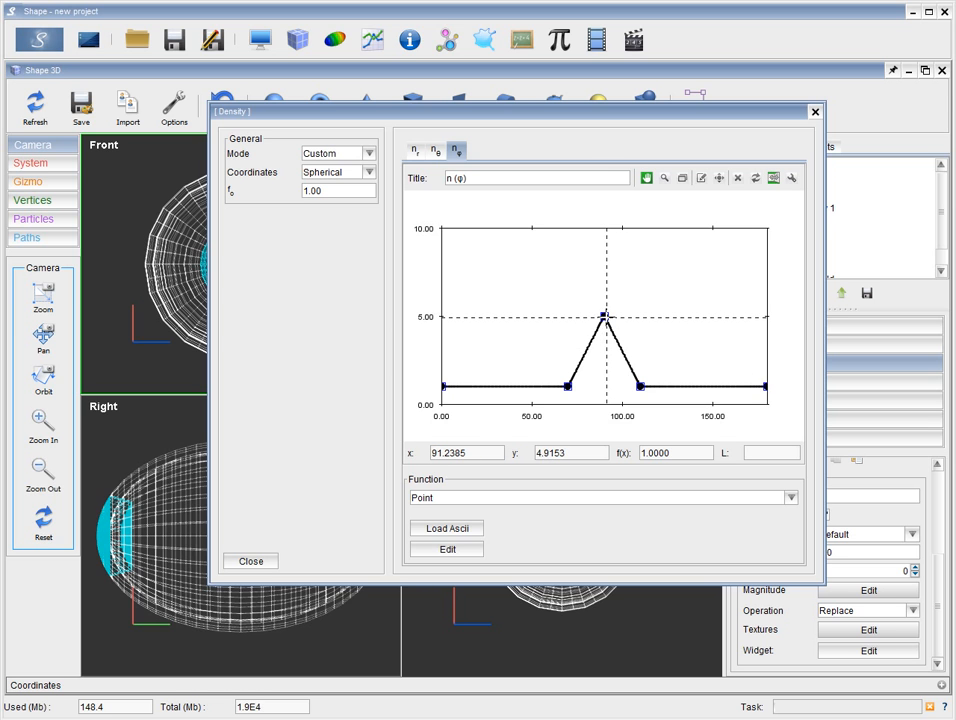
left_click_drag(605, 316, 630, 316)
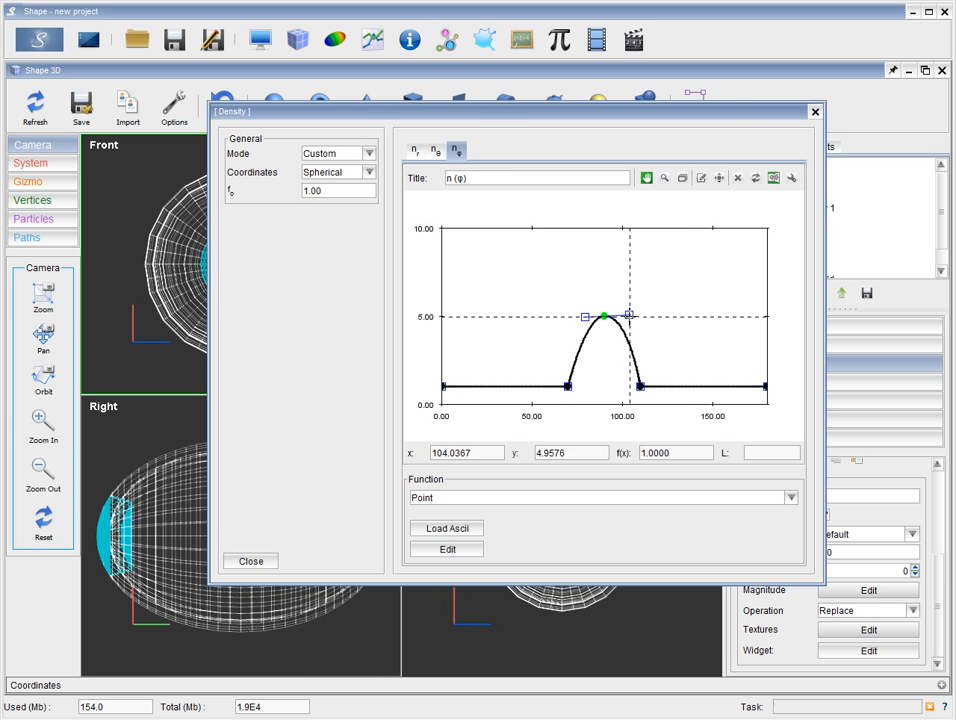
left_click_drag(640, 386, 583, 385)
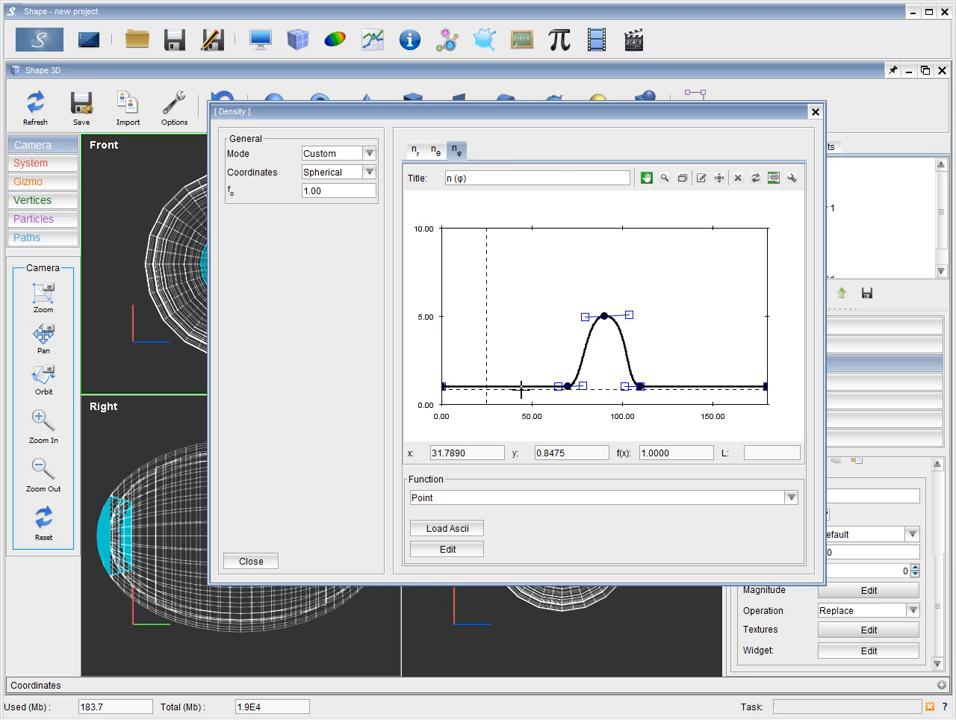
left_click(814, 114)
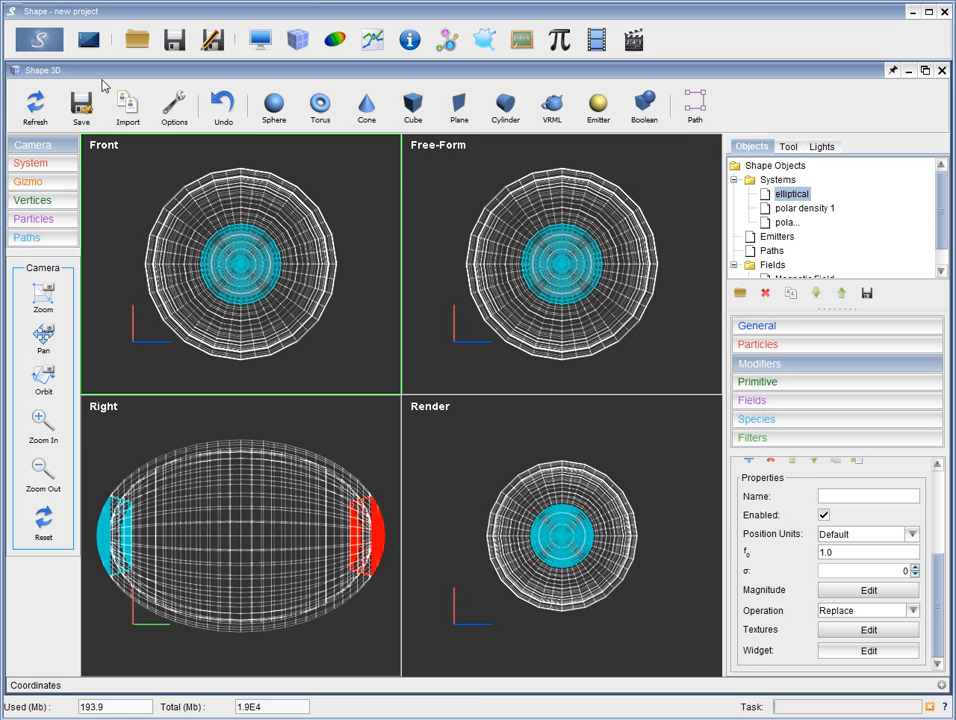
Orbit the Render view until the ellipsoid stands side-on, and set the renderer camera's inclination to 90 degrees
left_click(44, 386)
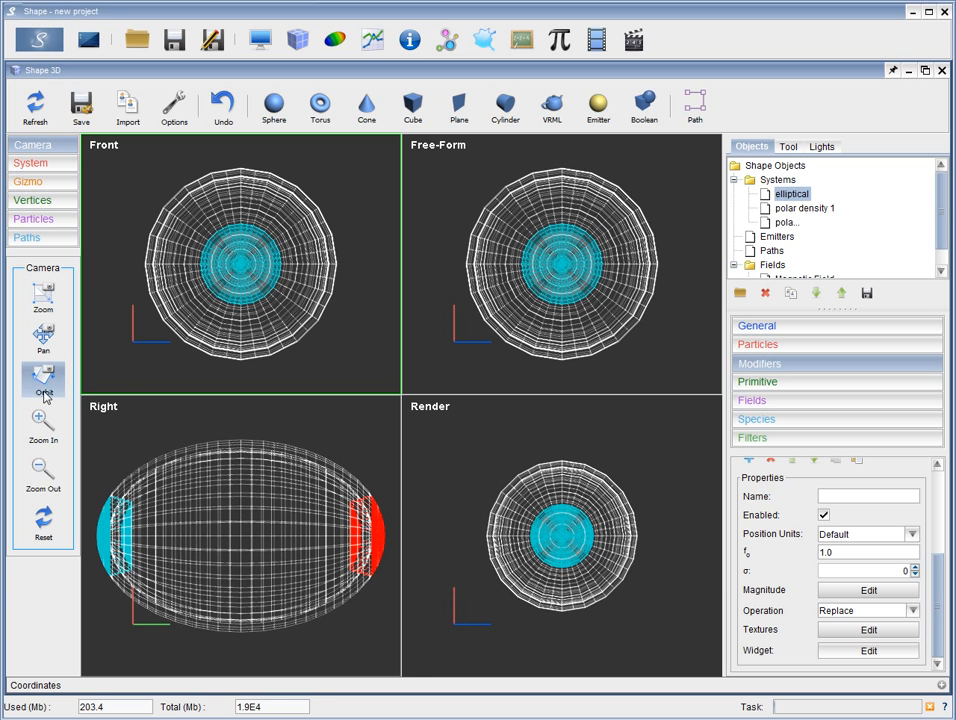
left_click_drag(561, 540, 561, 476)
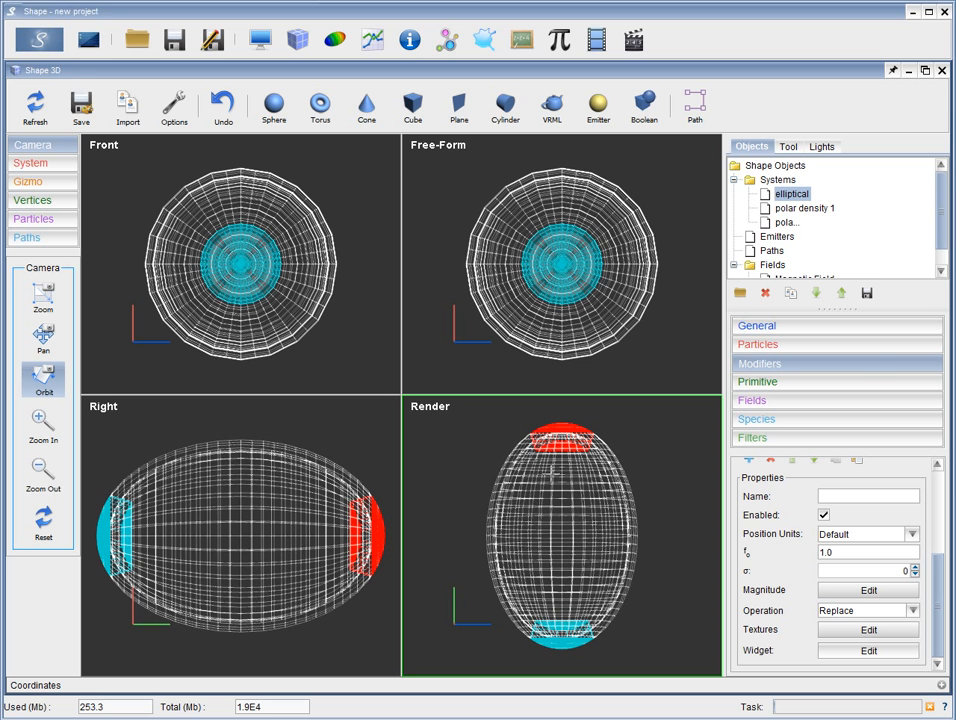
left_click(258, 44)
left_click(841, 203)
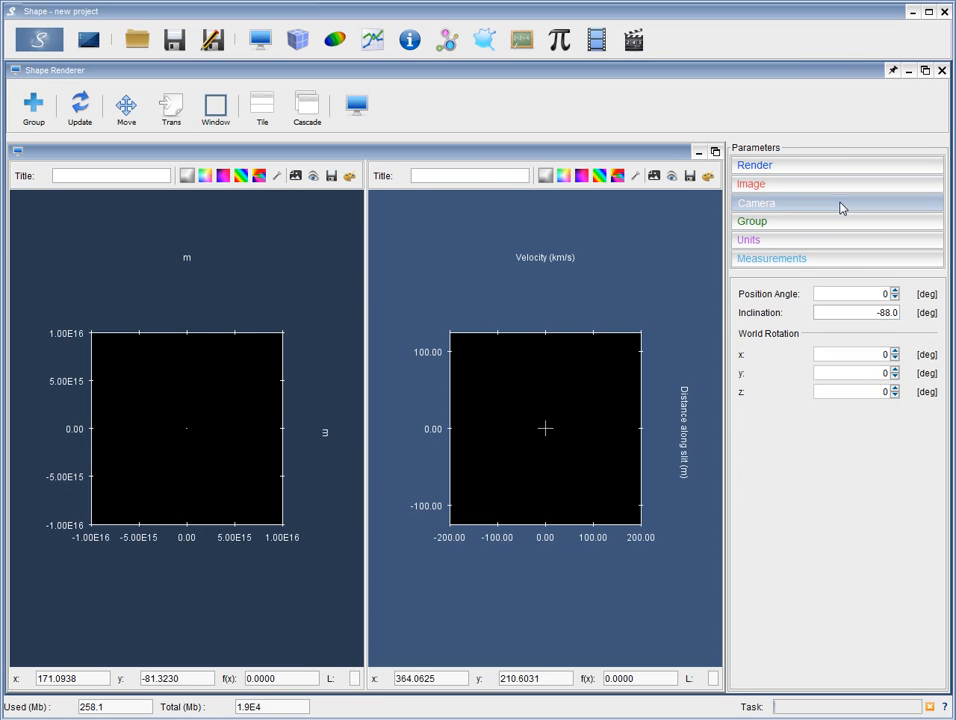
triple_click(869, 313)
type("90")
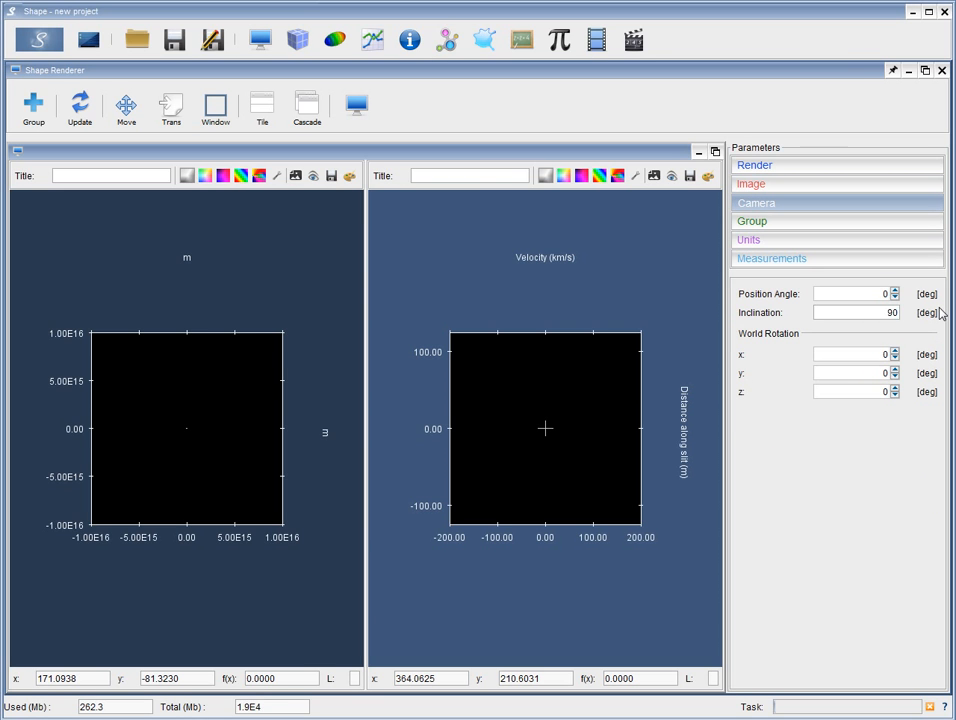
left_click(299, 42)
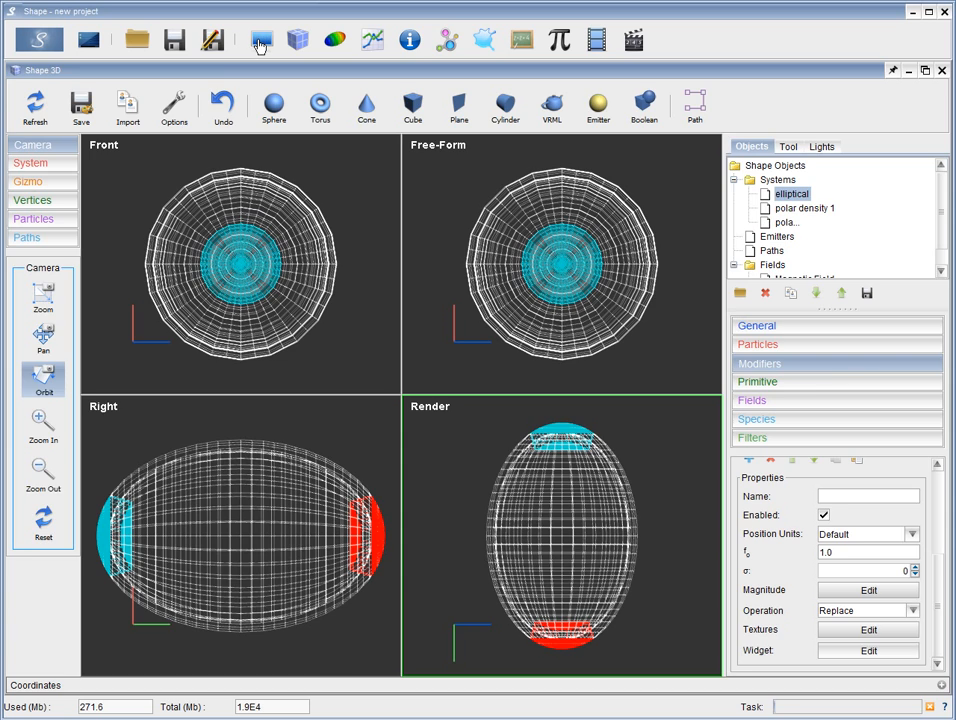
Render the model in the Shape Renderer and display the render parameters
left_click(260, 41)
left_click(40, 38)
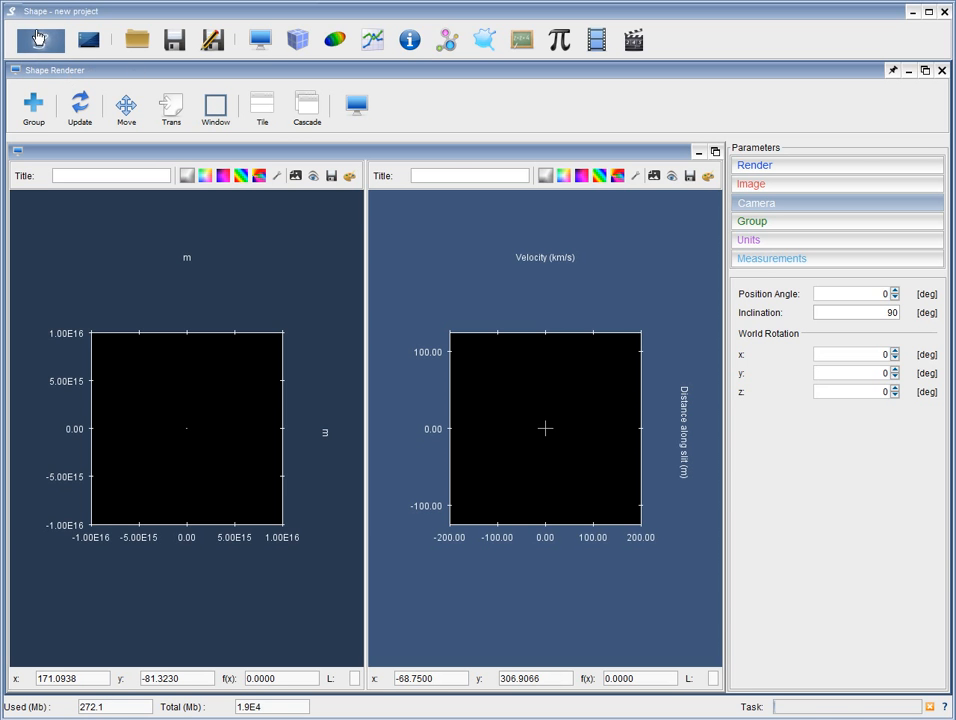
left_click(762, 167)
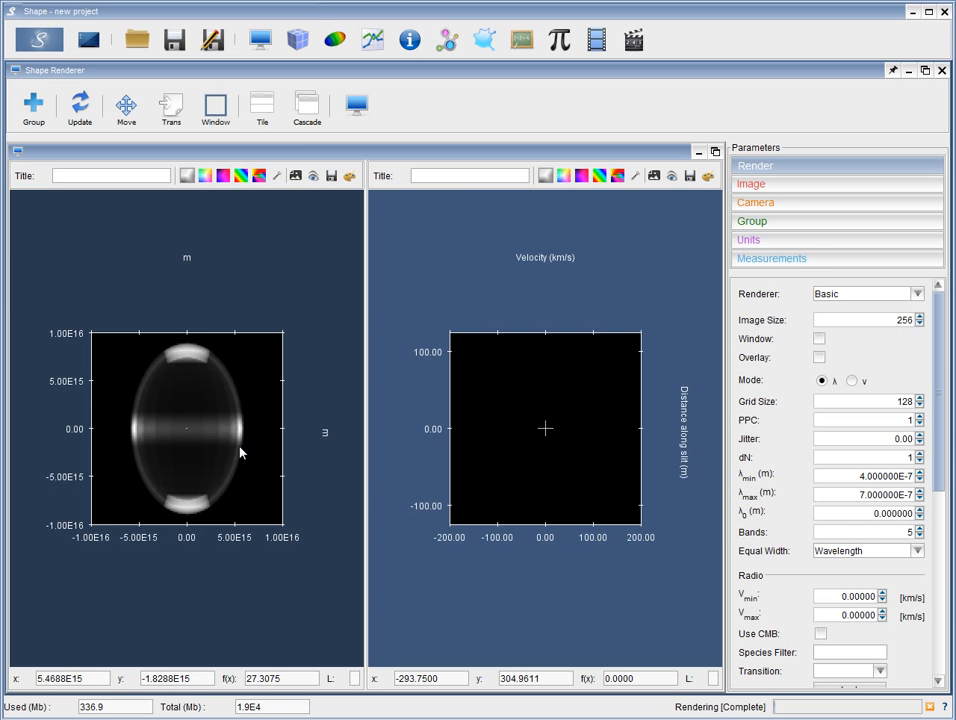
Edit the magnitude of the polar density 1 object's Density modifier in the 3D module and switch its mode to Custom
left_click(298, 42)
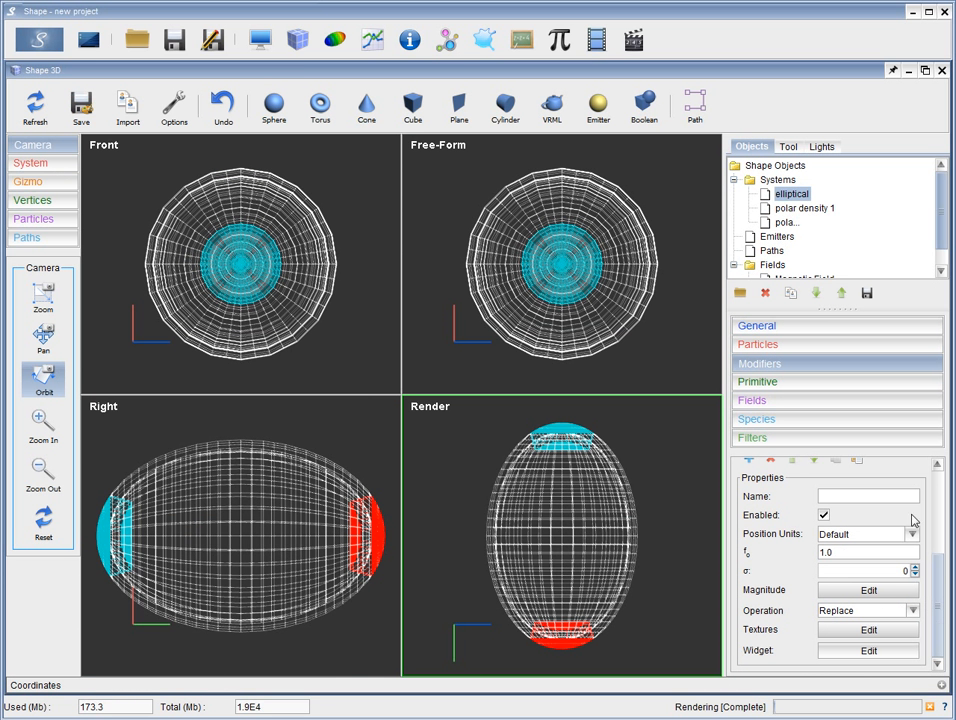
left_click(803, 208)
mouse_move(941, 643)
left_mouse_down()
mouse_move(941, 519)
mouse_move(935, 632)
left_mouse_up()
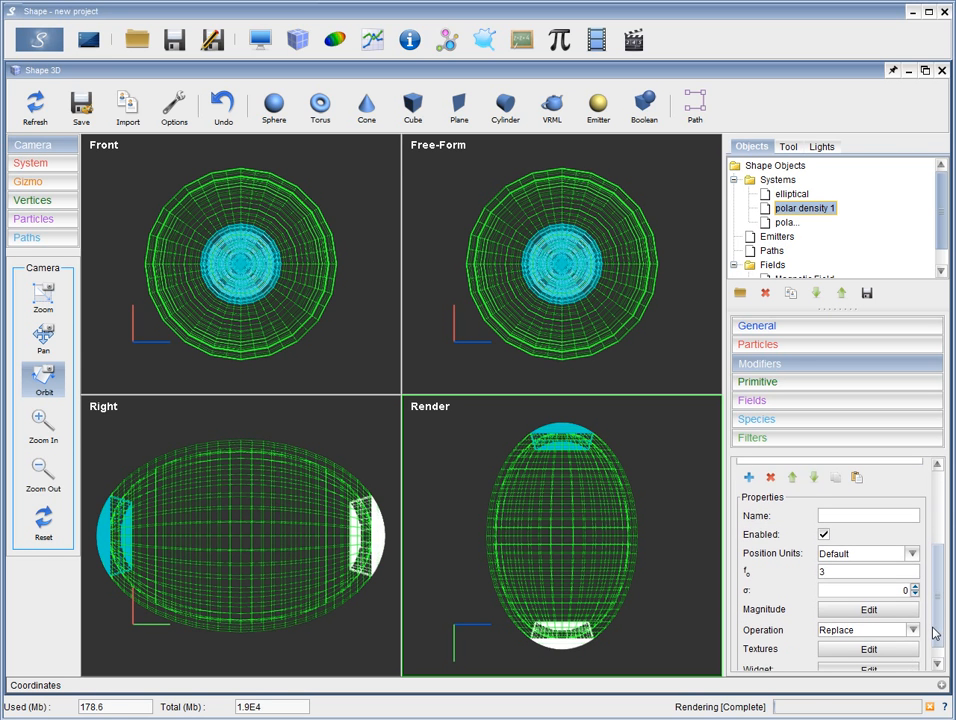
left_click(858, 610)
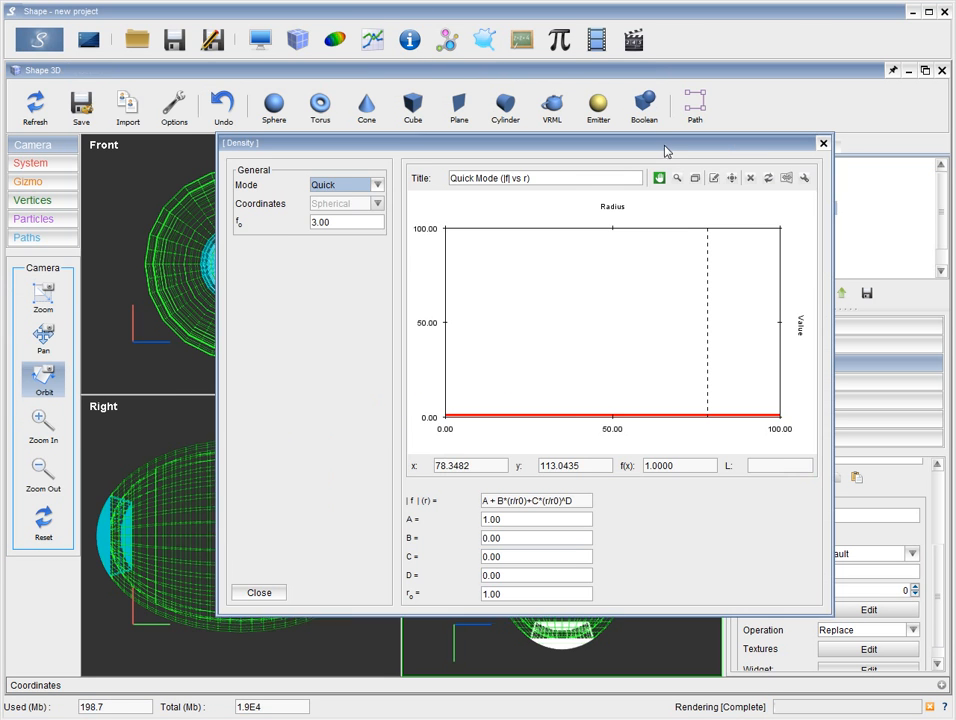
left_click(377, 187)
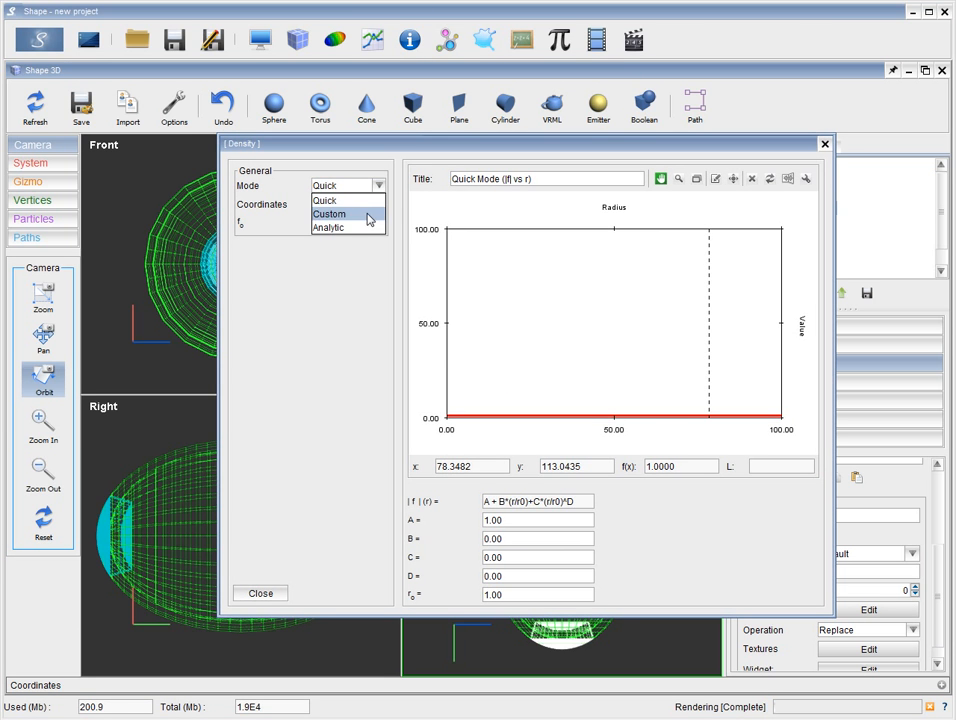
left_click(372, 213)
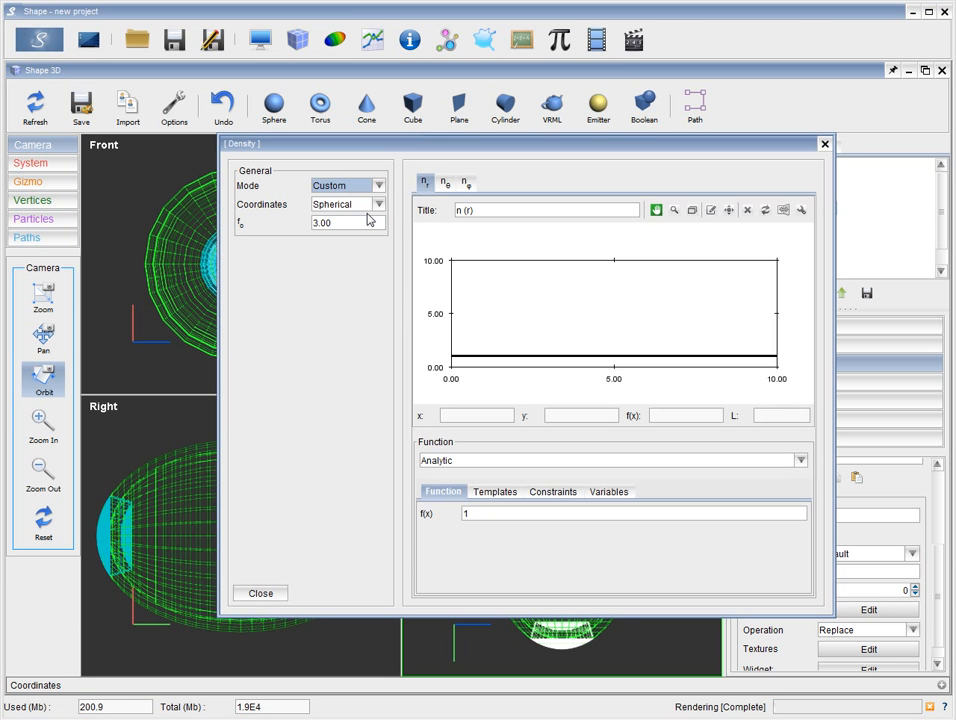
Change the function type of polar density 1's φ density component, n(φ), to Point
left_click(466, 182)
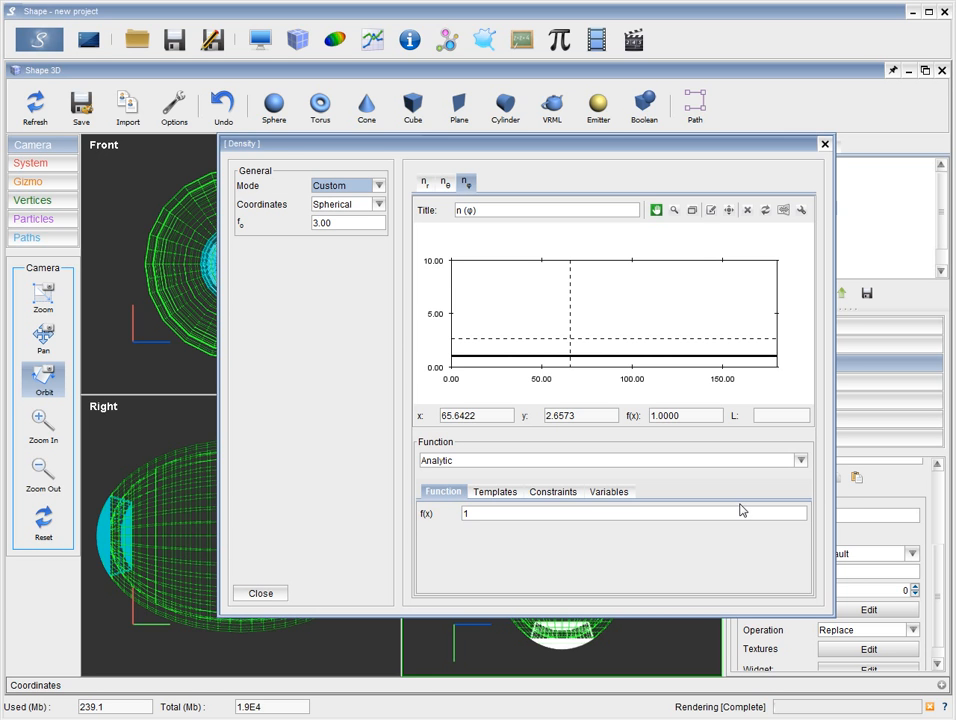
left_click(461, 461)
left_click(463, 489)
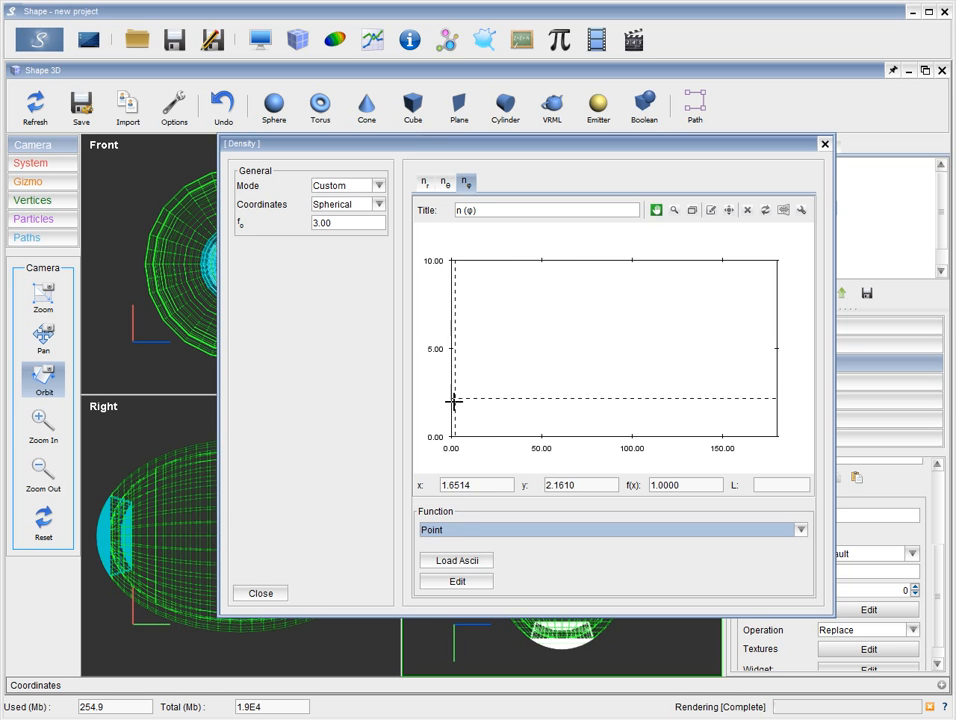
Add two points to the n(φ) profile, one at φ 0 with density about 5 and one near φ 25 with density about 0.5
right_click(452, 349)
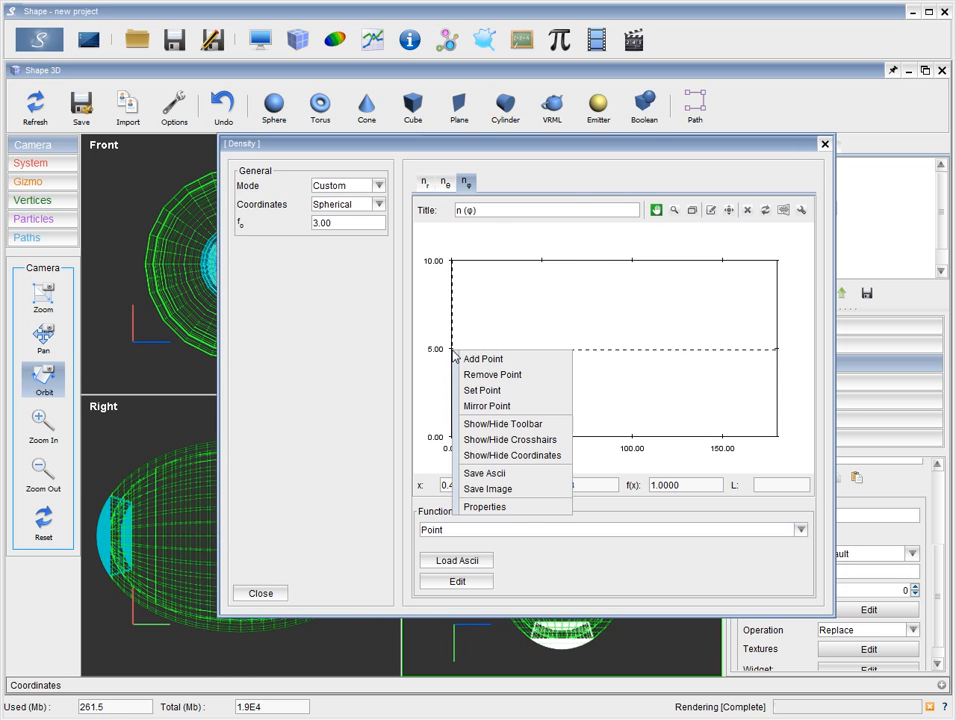
left_click(465, 359)
right_click(482, 425)
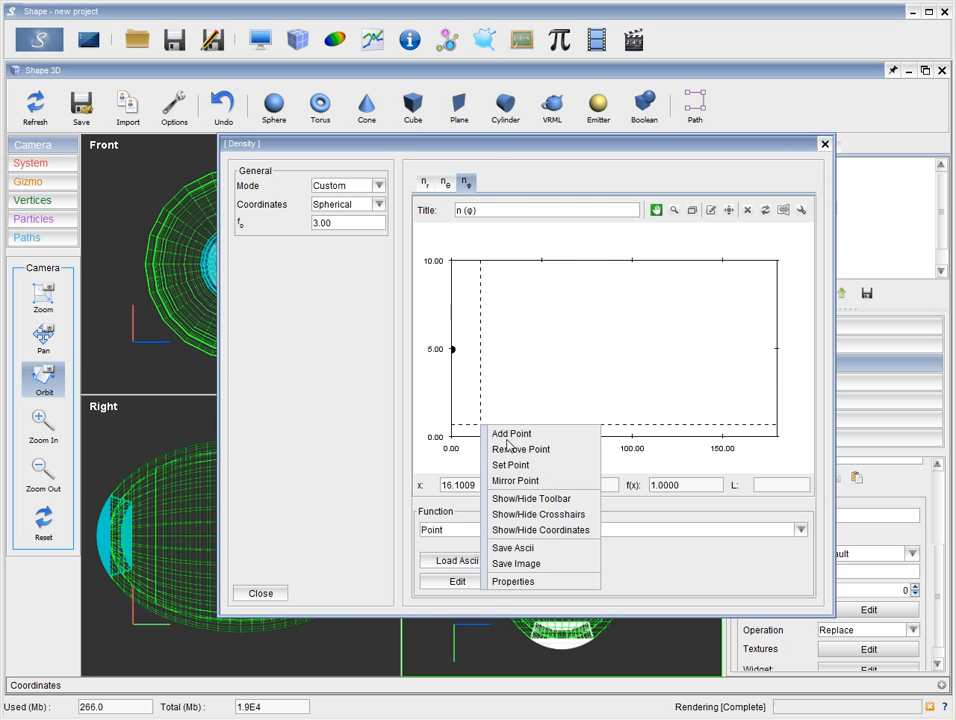
left_click(512, 436)
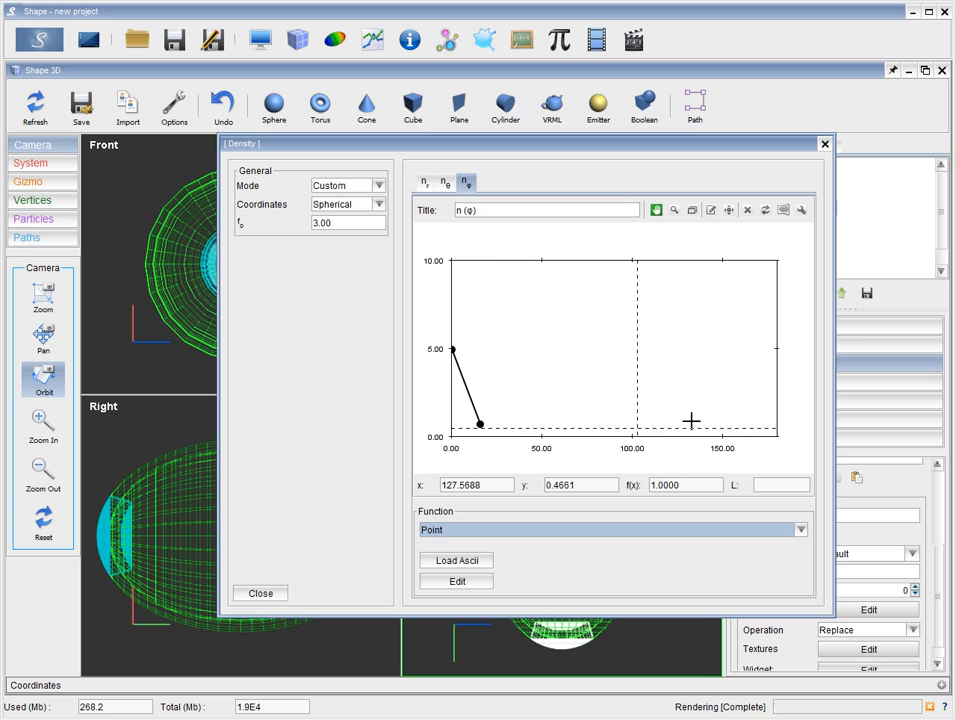
mouse_move(479, 424)
left_mouse_down()
mouse_move(509, 435)
mouse_move(489, 436)
mouse_move(498, 427)
left_mouse_up()
Set the second n(φ) point's y value to exactly 0, keeping its x at about 25
right_click(502, 429)
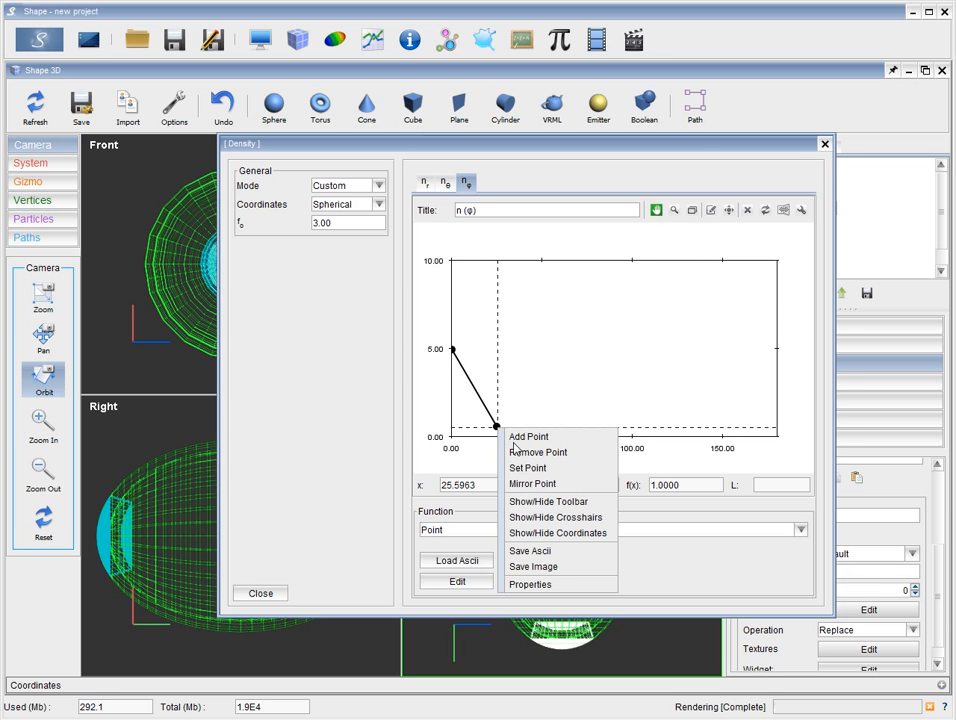
left_click(531, 468)
left_click_drag(561, 410, 629, 409)
type("0")
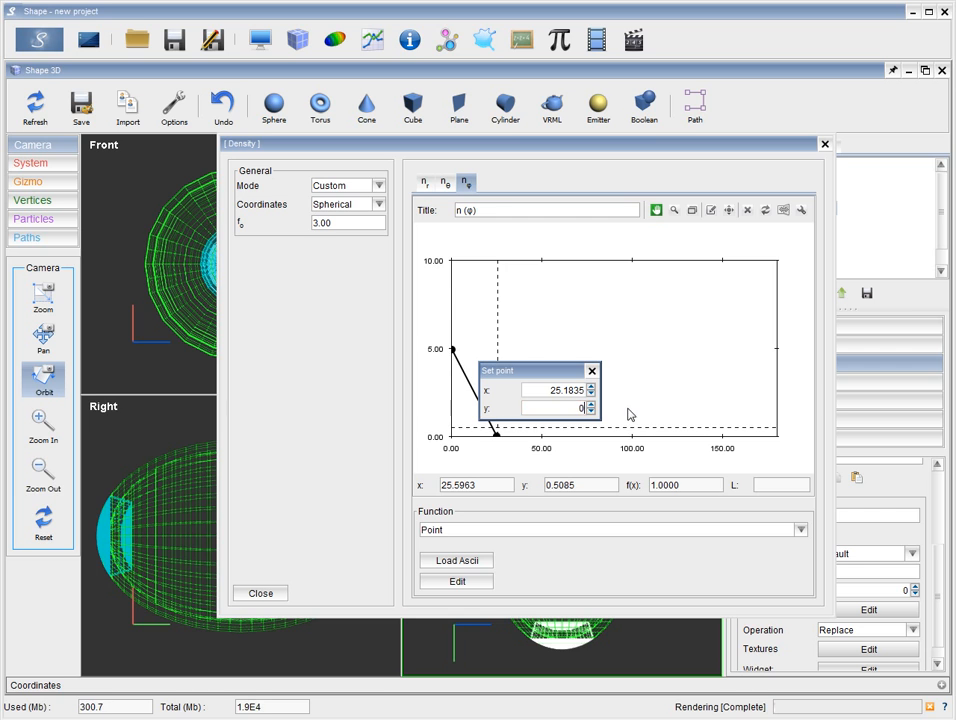
left_click_drag(560, 391, 600, 391)
key("BackSpace")
left_click(592, 371)
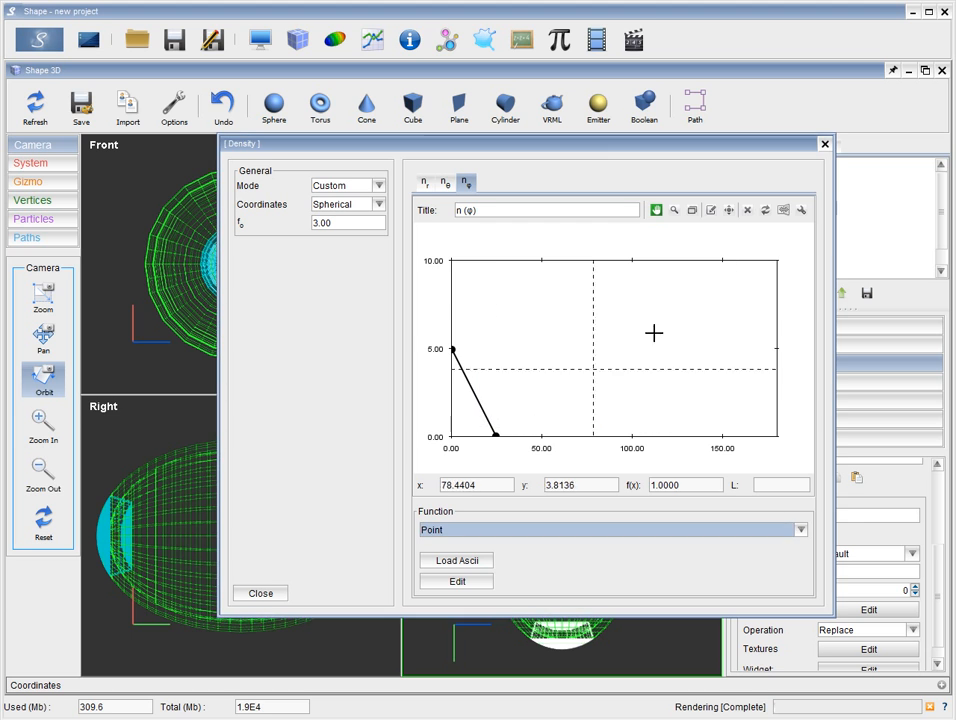
Enable curve handles on polar density 1's n(φ) profile, round the falloff at the first point, and render the model
left_click(784, 211)
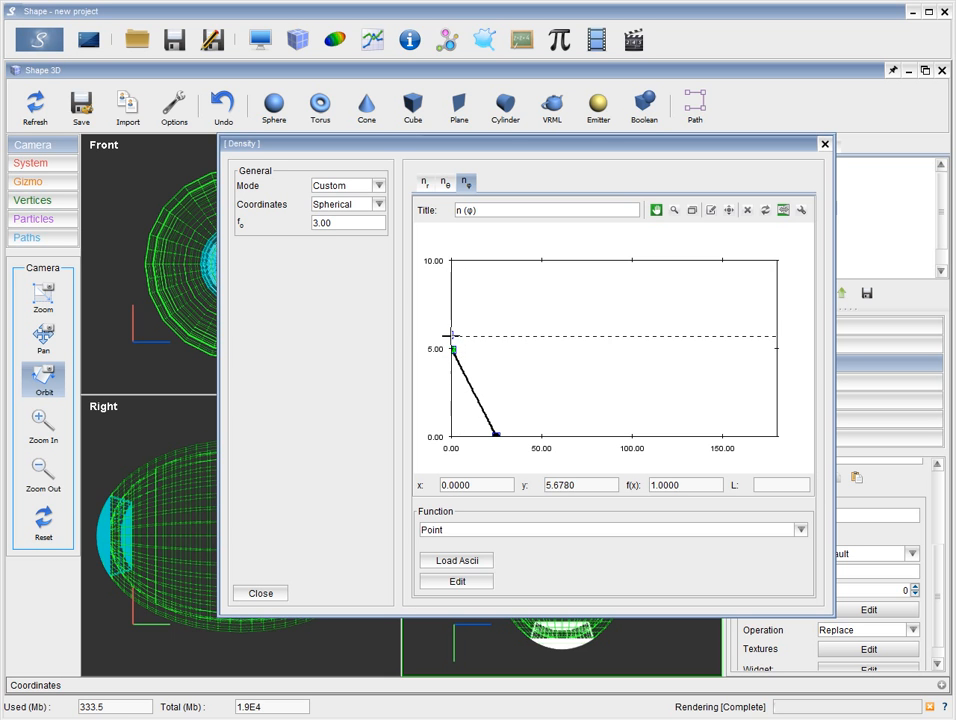
left_click_drag(455, 349, 478, 350)
left_click(825, 144)
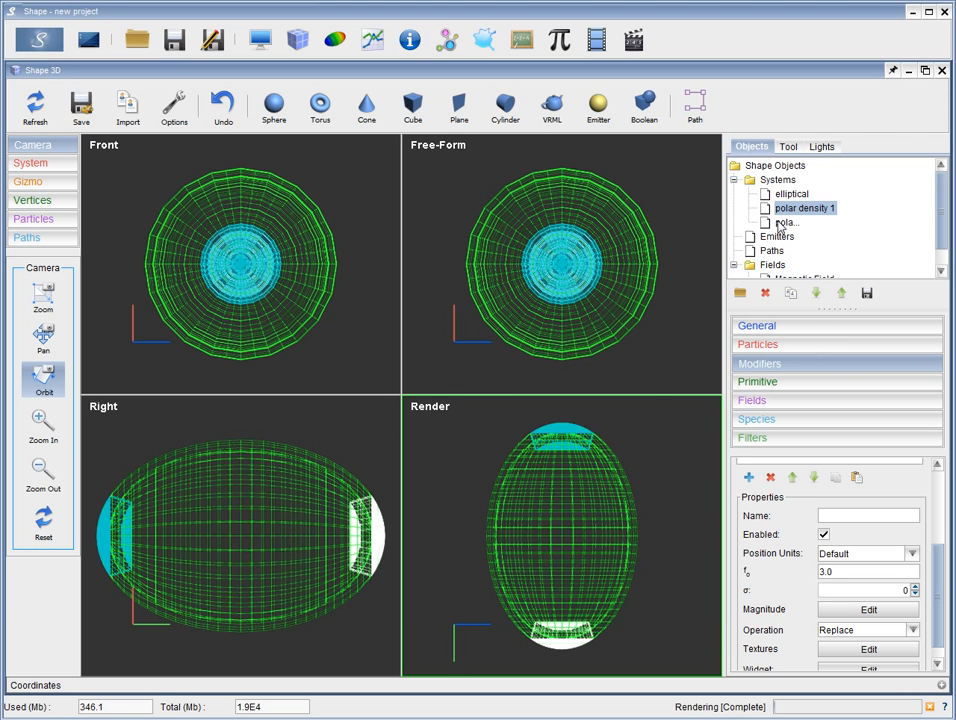
left_click(260, 40)
left_click(40, 42)
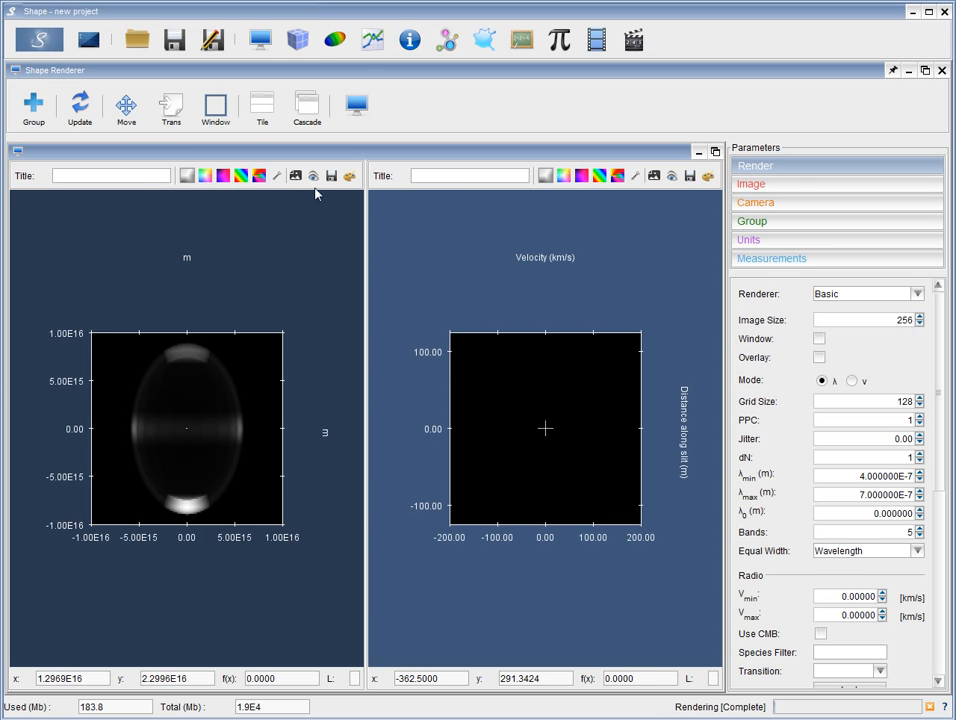
Hide both polar density objects in the 3D module
left_click(298, 40)
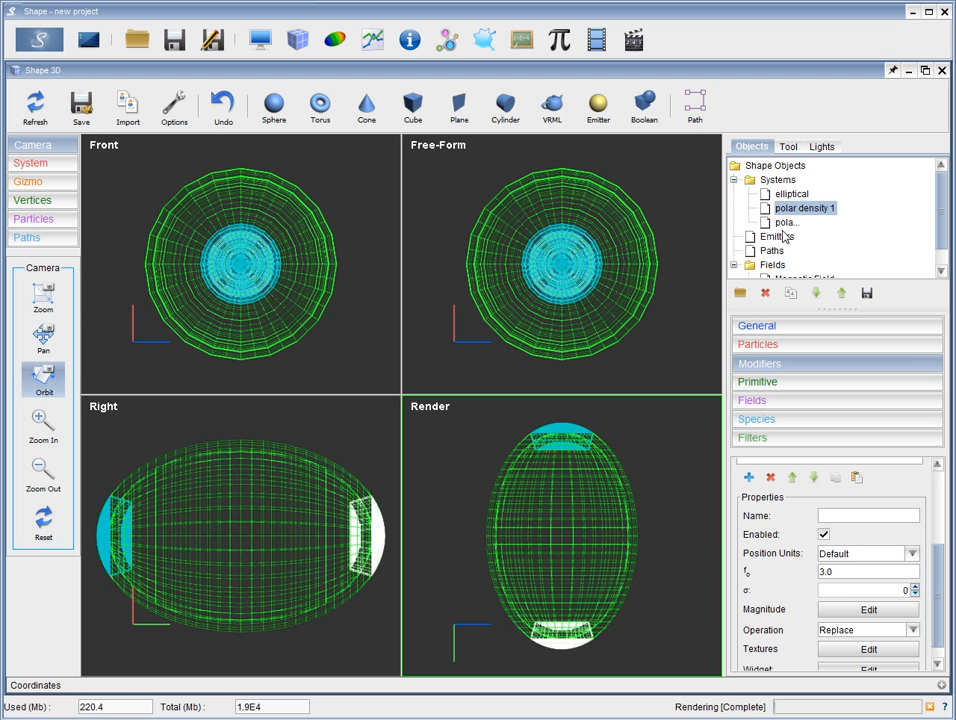
left_click(786, 222, "ctrl")
left_click(903, 333)
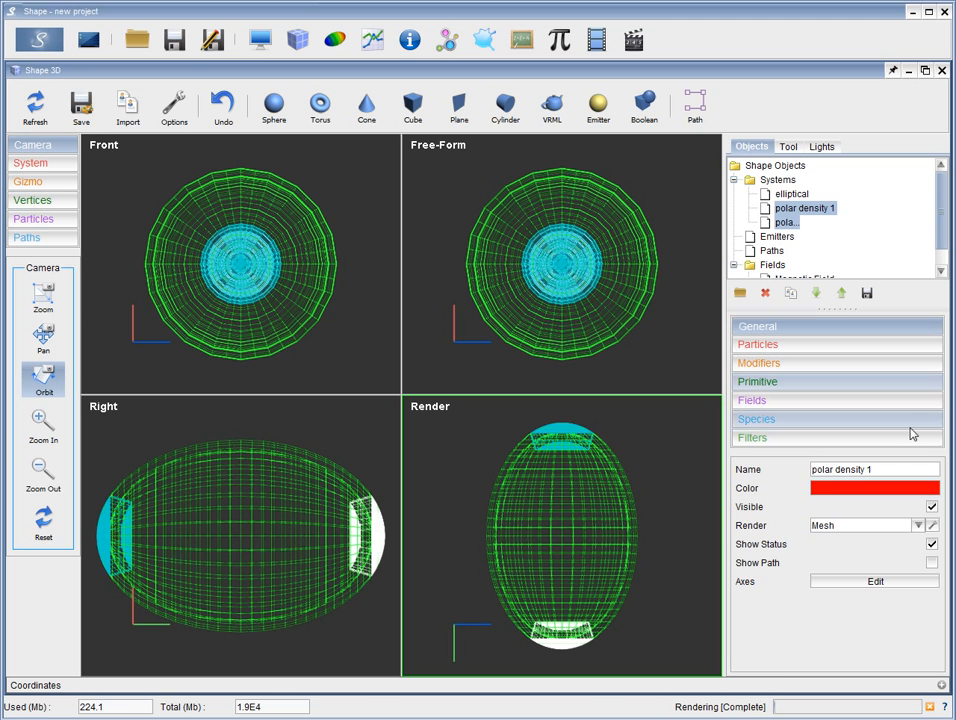
left_click(931, 507)
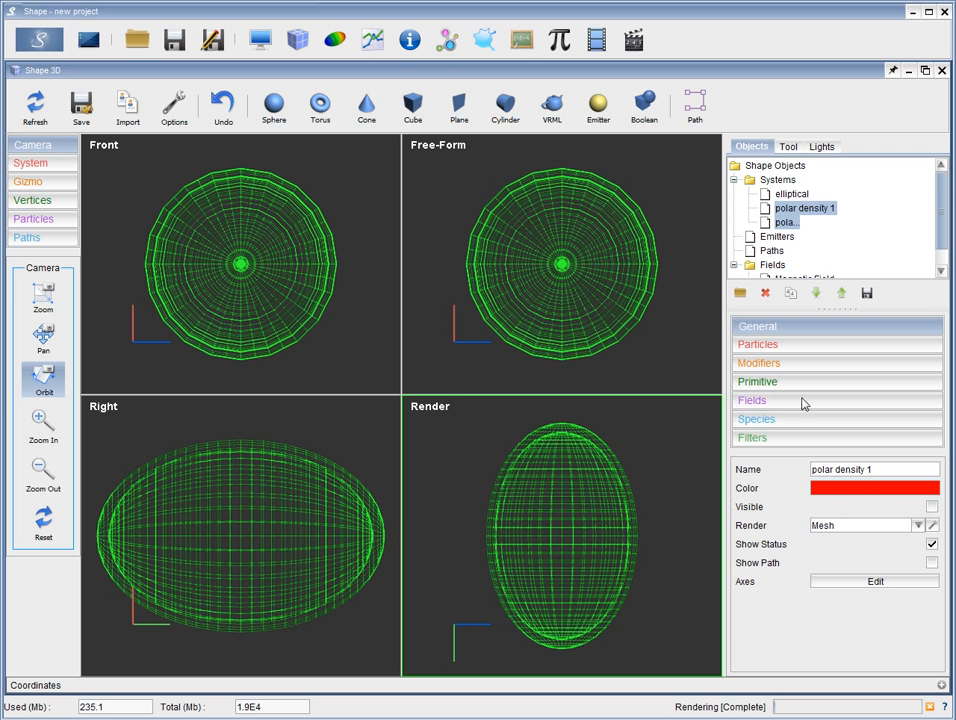
In the elliptical object's n(φ) density profile, add a point near φ 164 and raise the end point to about 4.3 with a curved rise
left_click(791, 195)
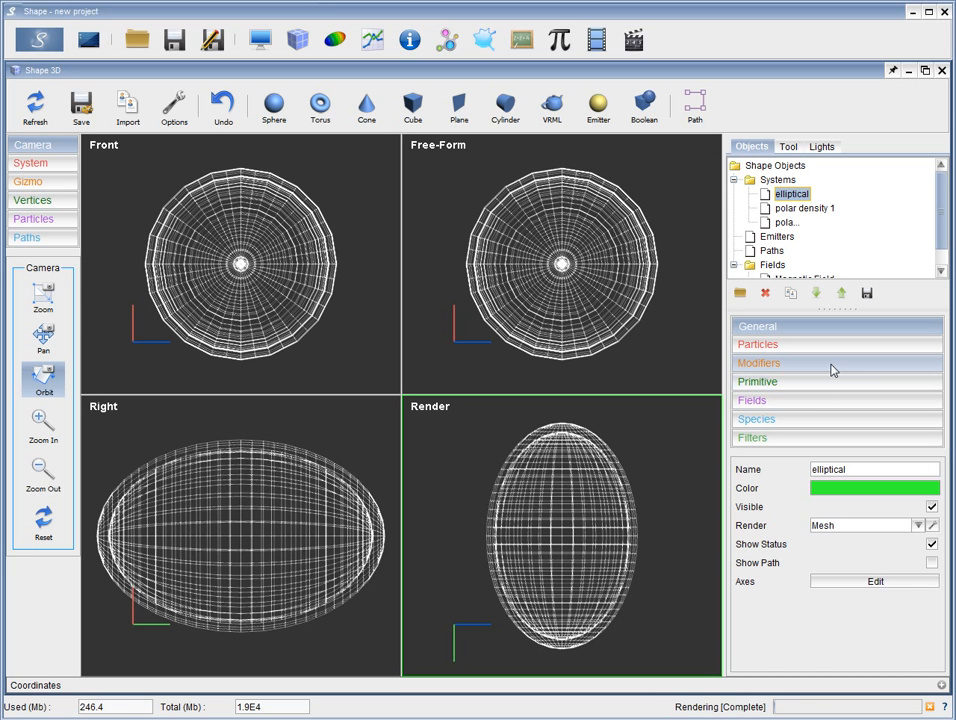
left_click(834, 370)
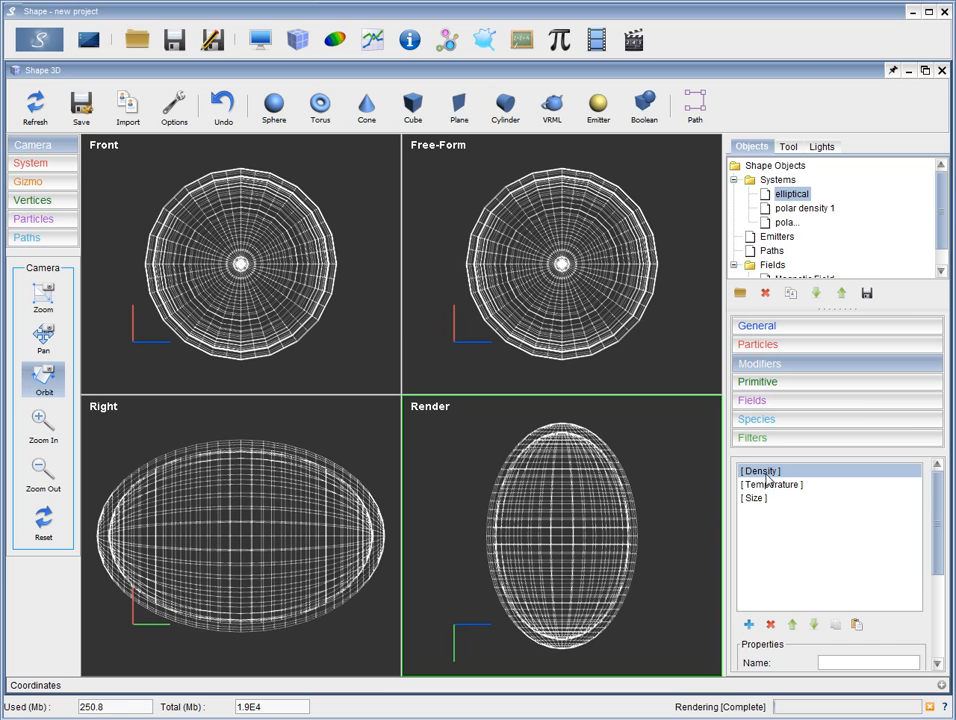
left_click_drag(933, 558, 933, 612)
left_click(869, 608)
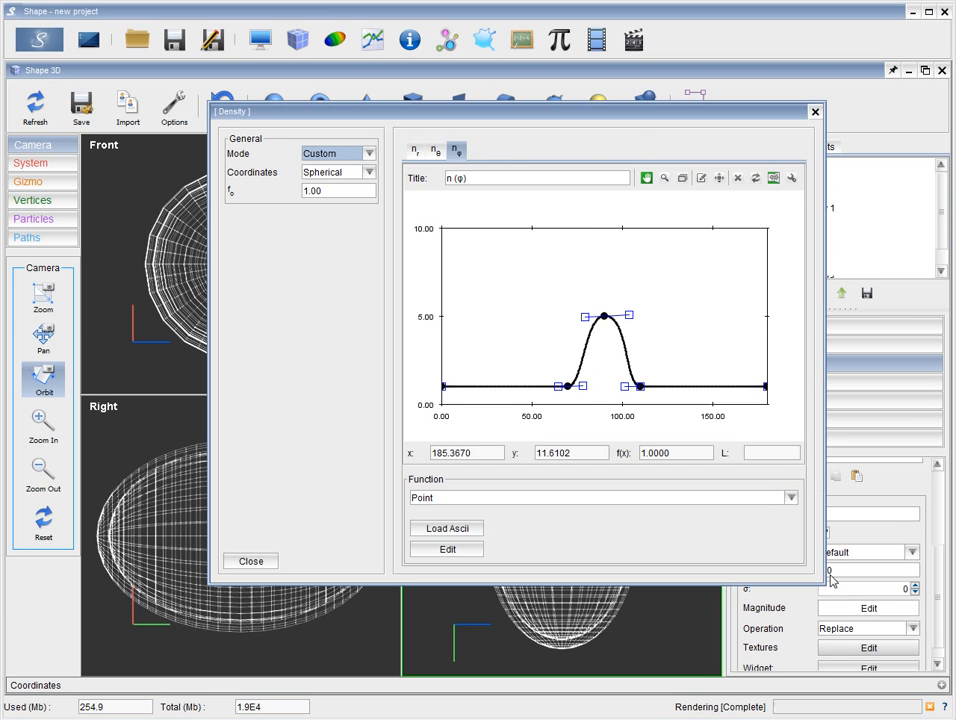
right_click(740, 389)
left_click(766, 396)
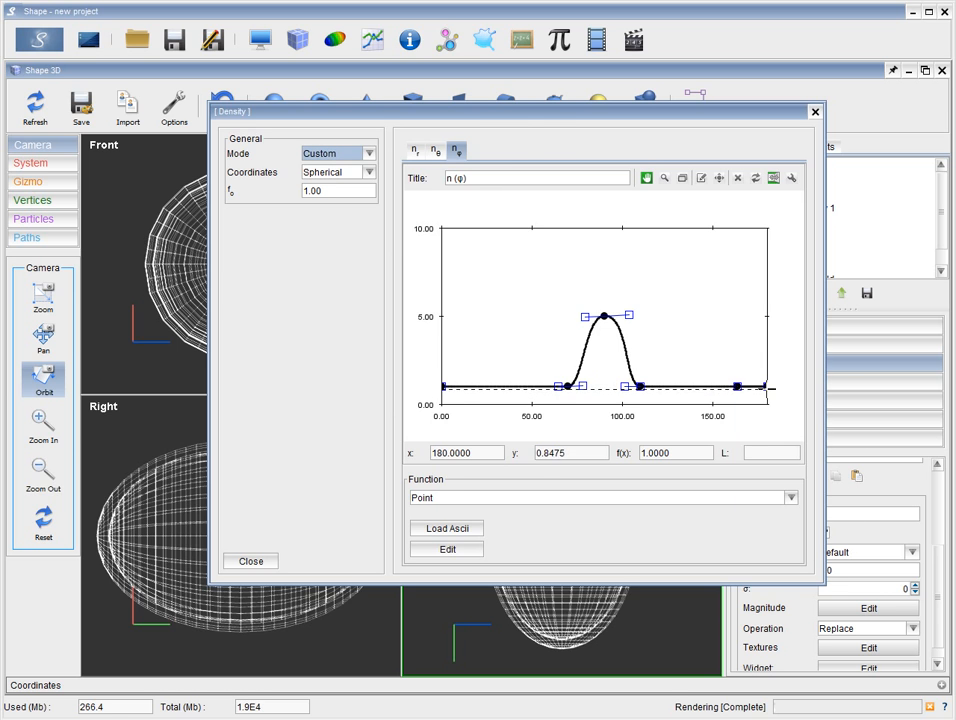
left_click_drag(765, 387, 768, 328)
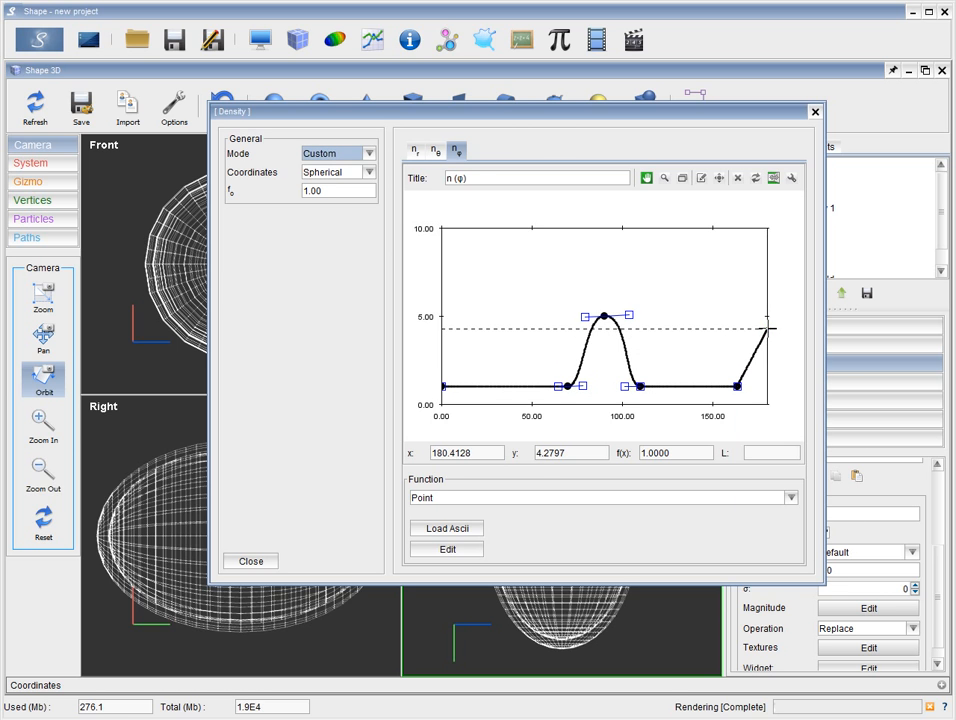
left_click_drag(766, 328, 747, 328)
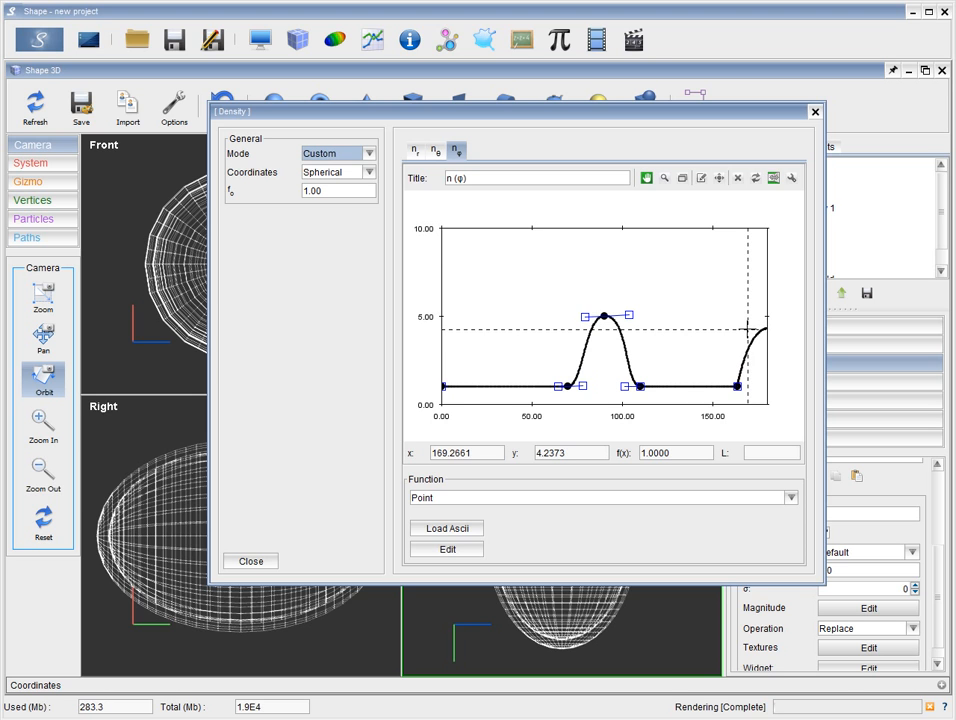
Add a point near φ 18, raise the profile's start point to about 5.7 with a curved falloff, and render the model
right_click(475, 389)
left_click(490, 396)
left_click_drag(443, 385, 460, 305)
left_click_drag(525, 116, 644, 141)
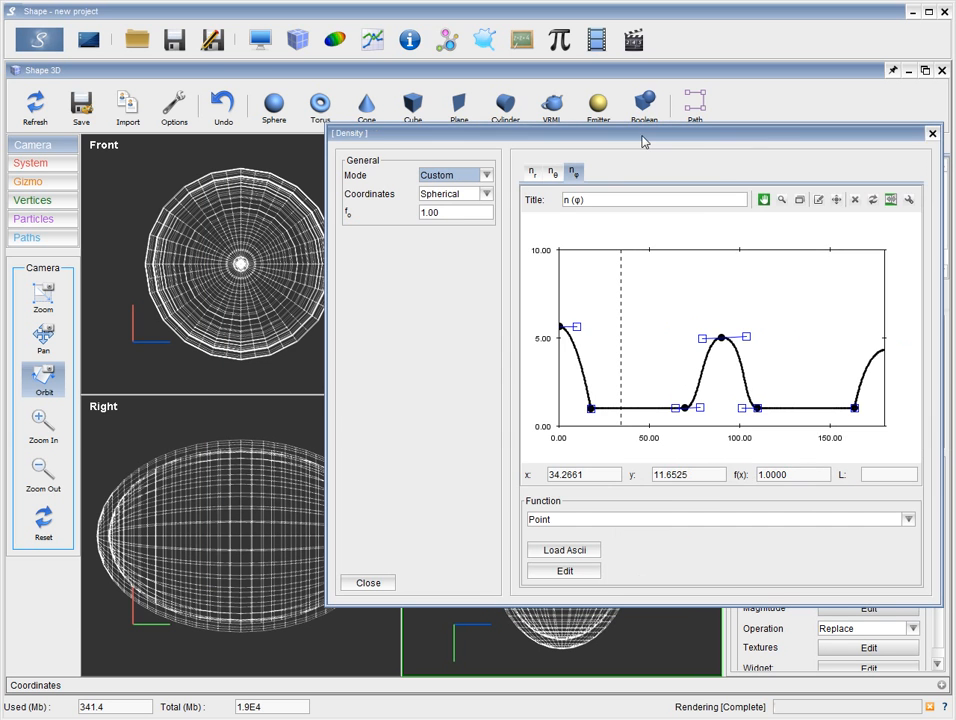
left_click(931, 134)
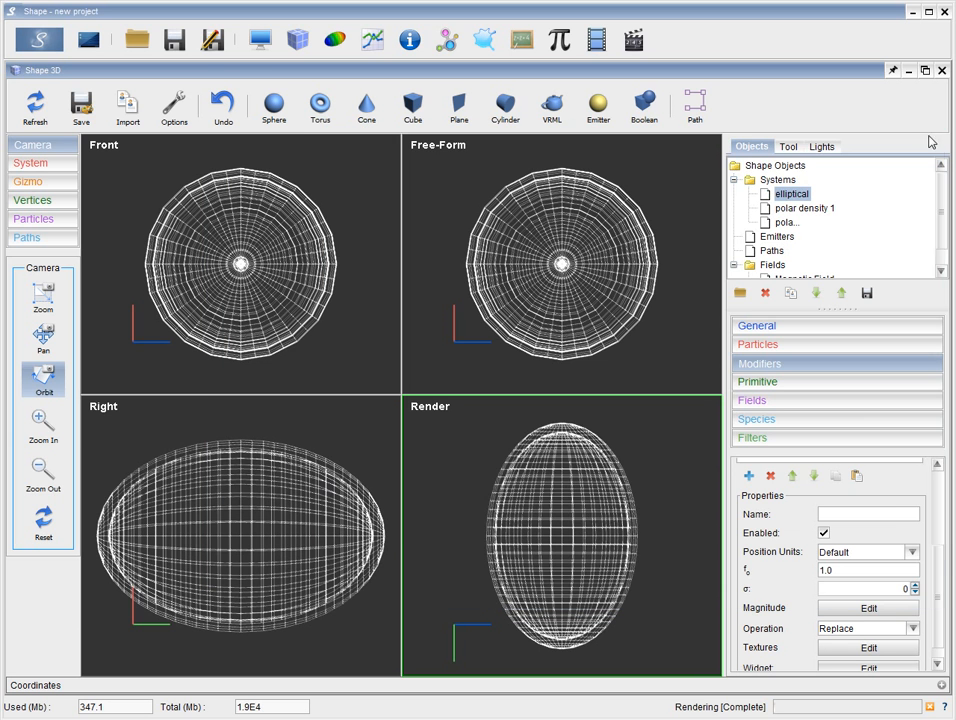
left_click(261, 40)
left_click(38, 39)
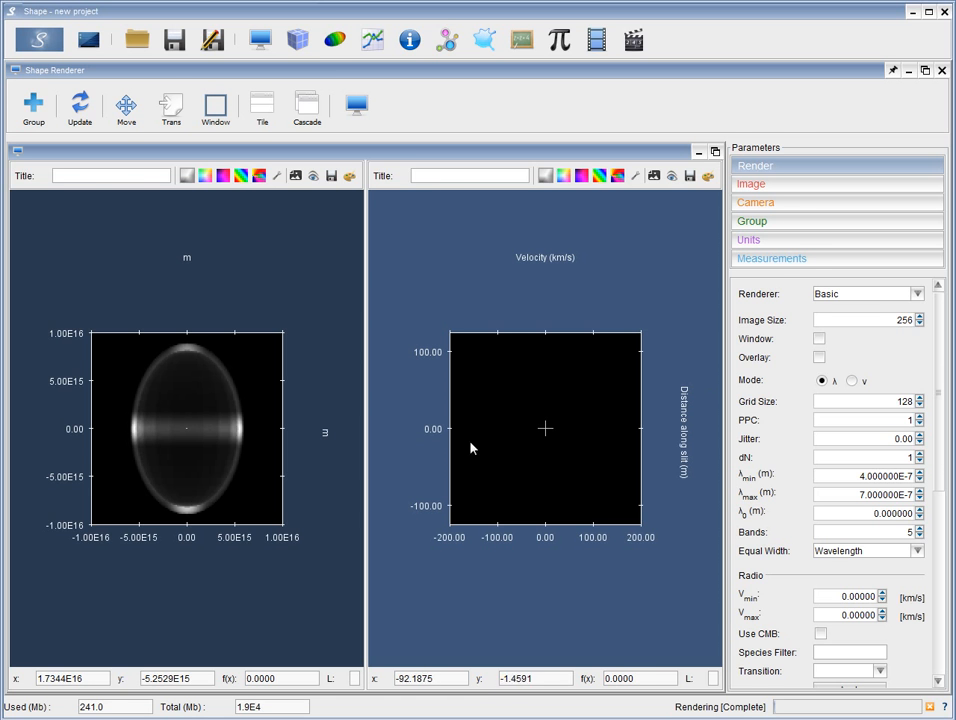
Add a Velocity modifier to the elliptical object in the 3D module
left_click(299, 42)
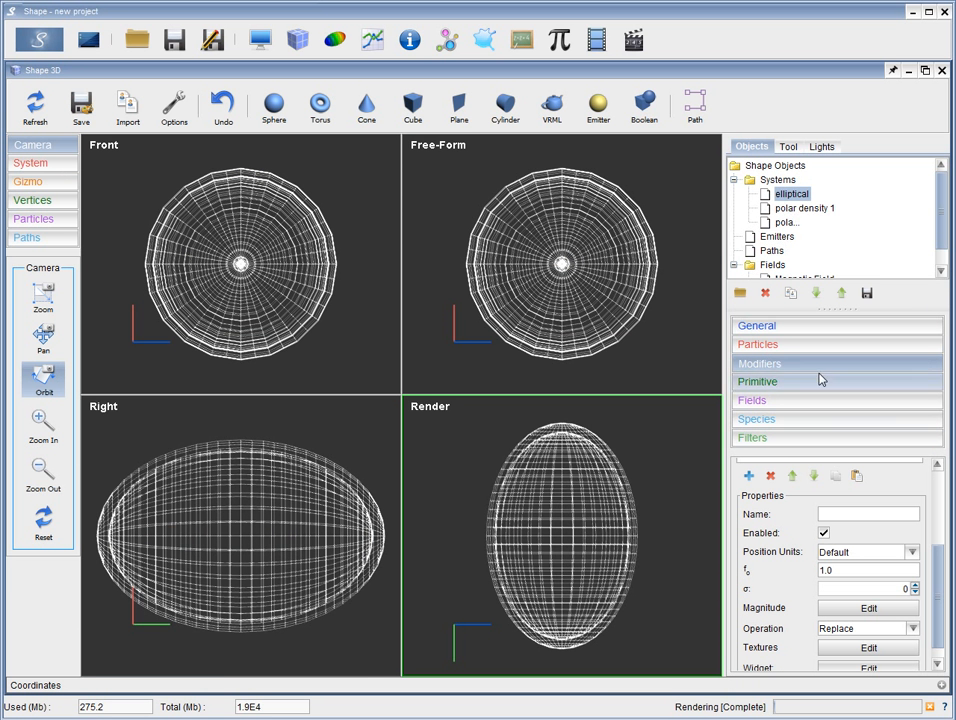
left_click_drag(943, 594, 941, 491)
left_click(750, 626)
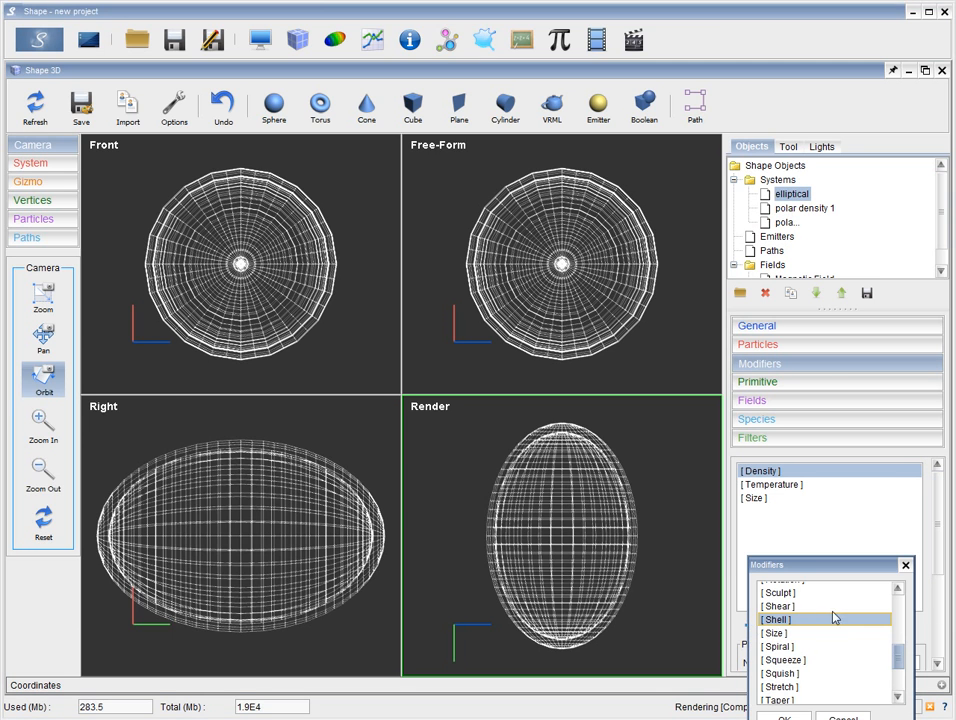
scroll(897, 668, "down", 2)
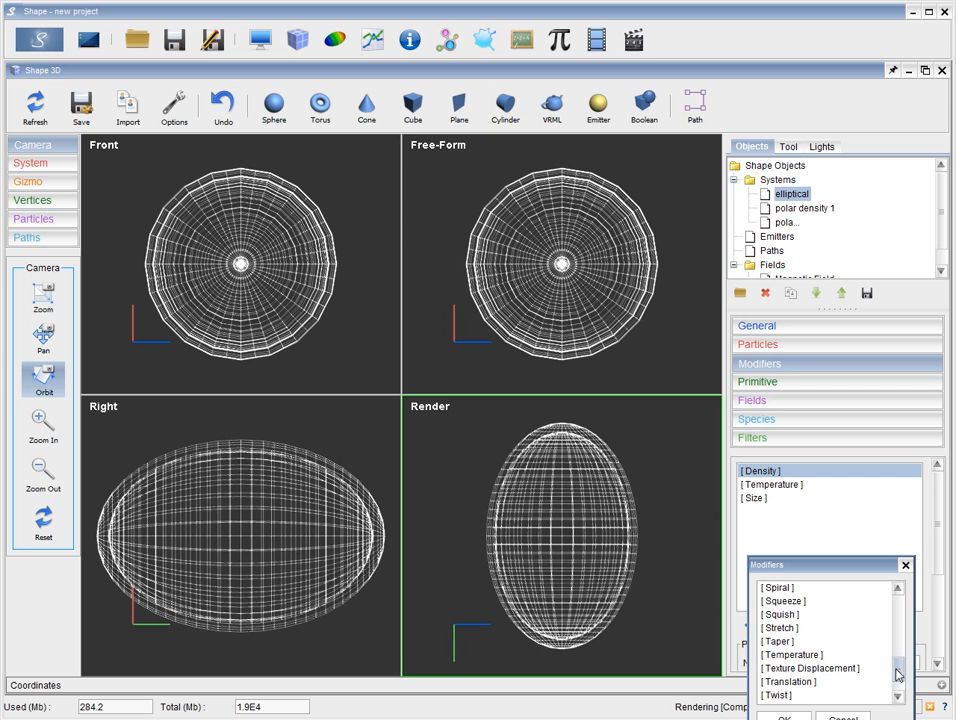
scroll(880, 677, "down", 2)
left_click(783, 684)
left_click(784, 716)
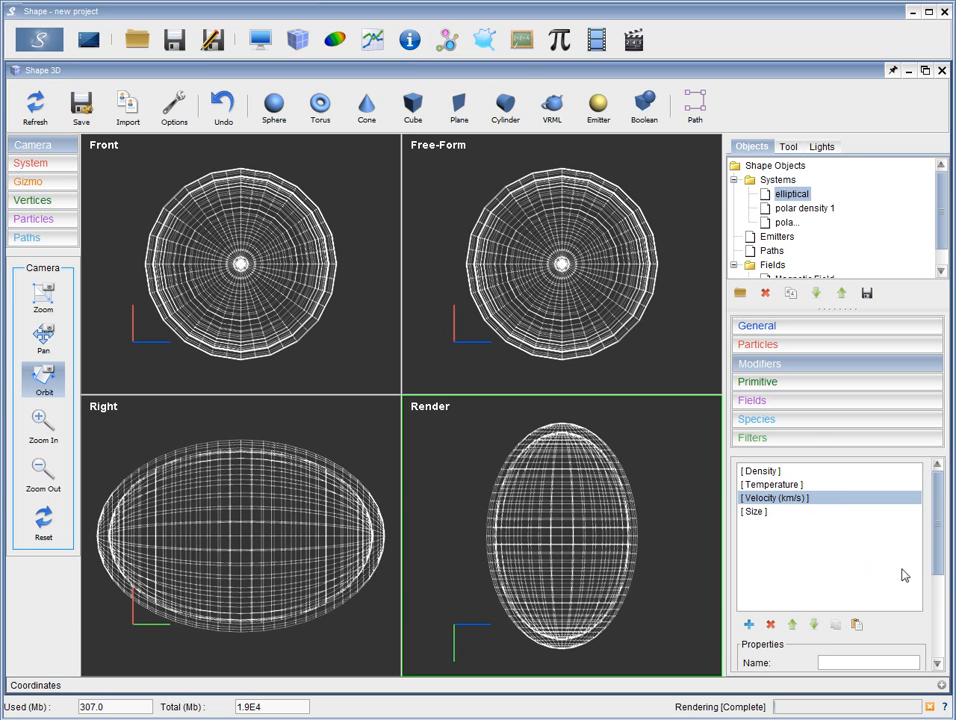
Edit the Velocity modifier's magnitude, keeping the Radial vector field, and set r₀ to 1e16 and B to 1
left_click_drag(937, 540, 939, 620)
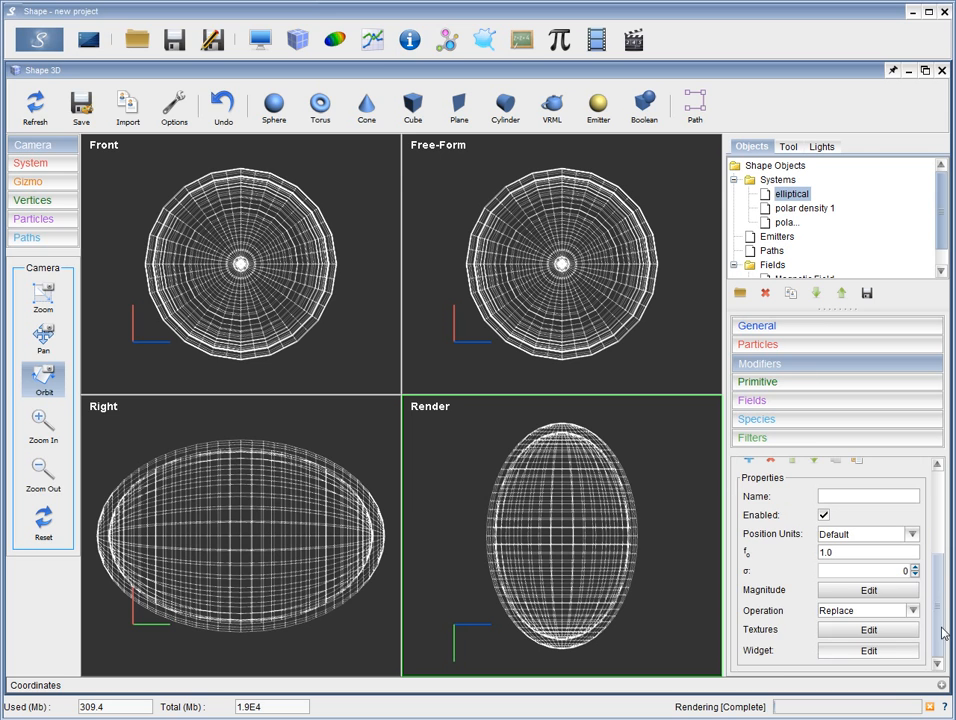
left_click(851, 593)
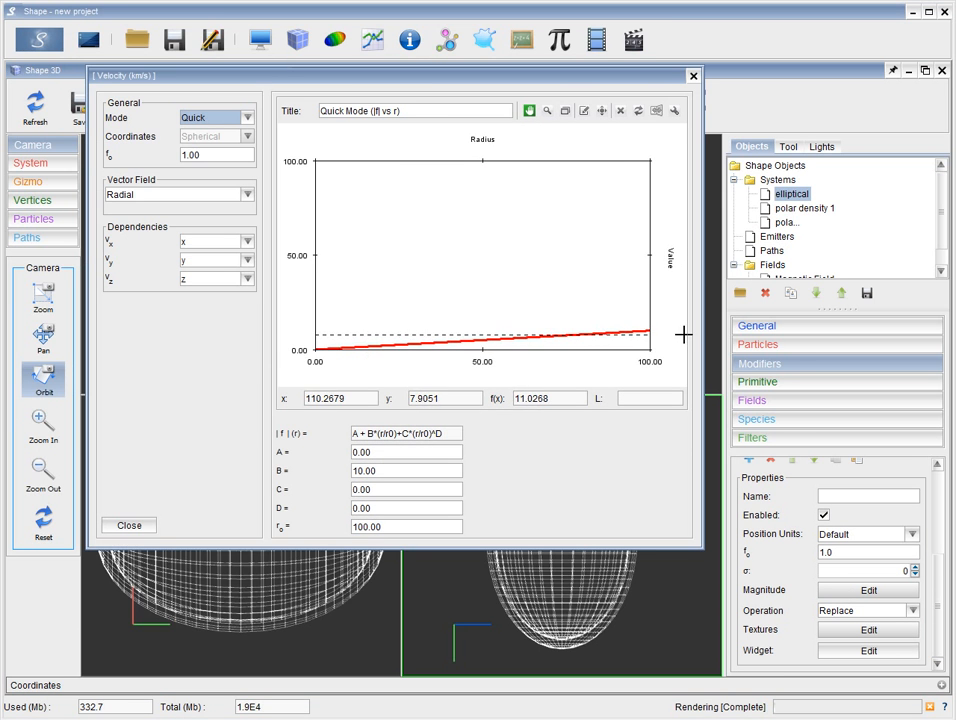
left_click(143, 195)
left_click(140, 196)
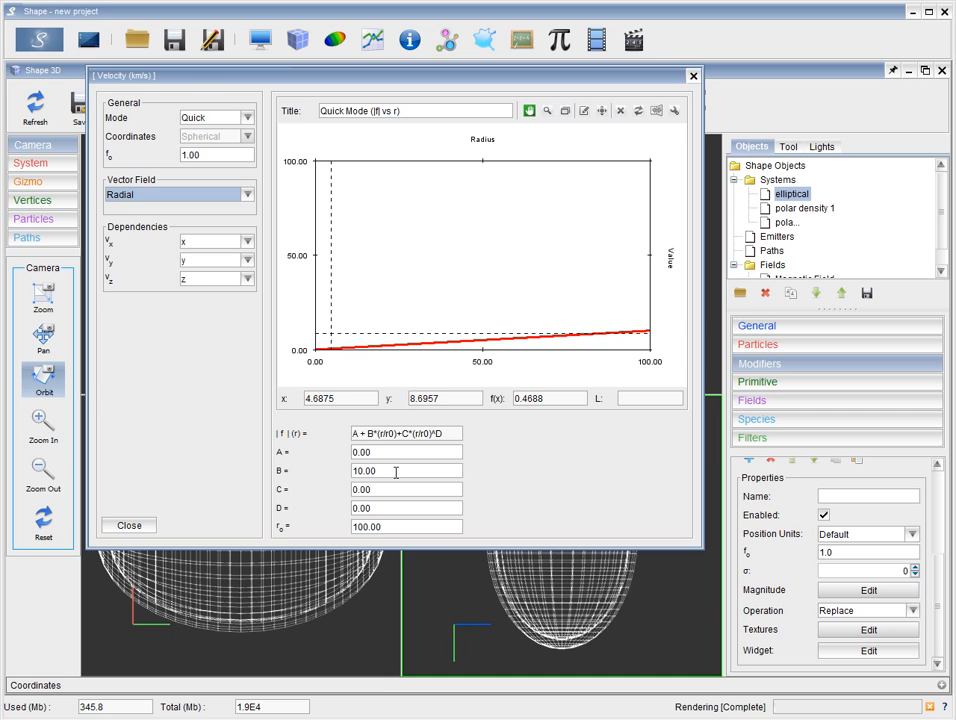
left_click(386, 526)
left_click_drag(386, 526, 320, 535)
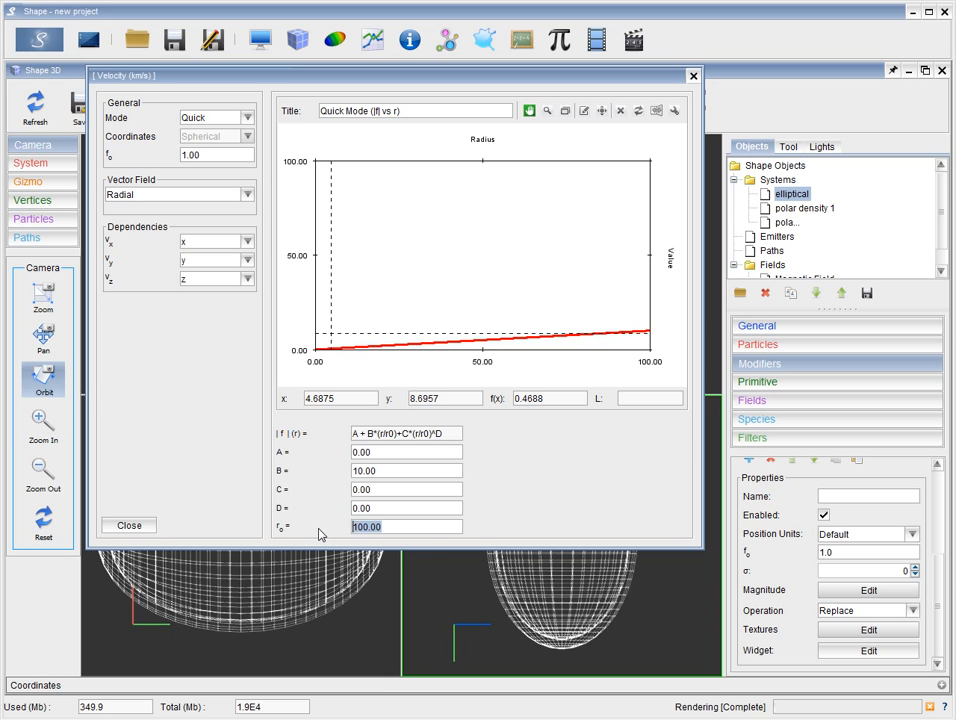
type("1e16")
key("Return")
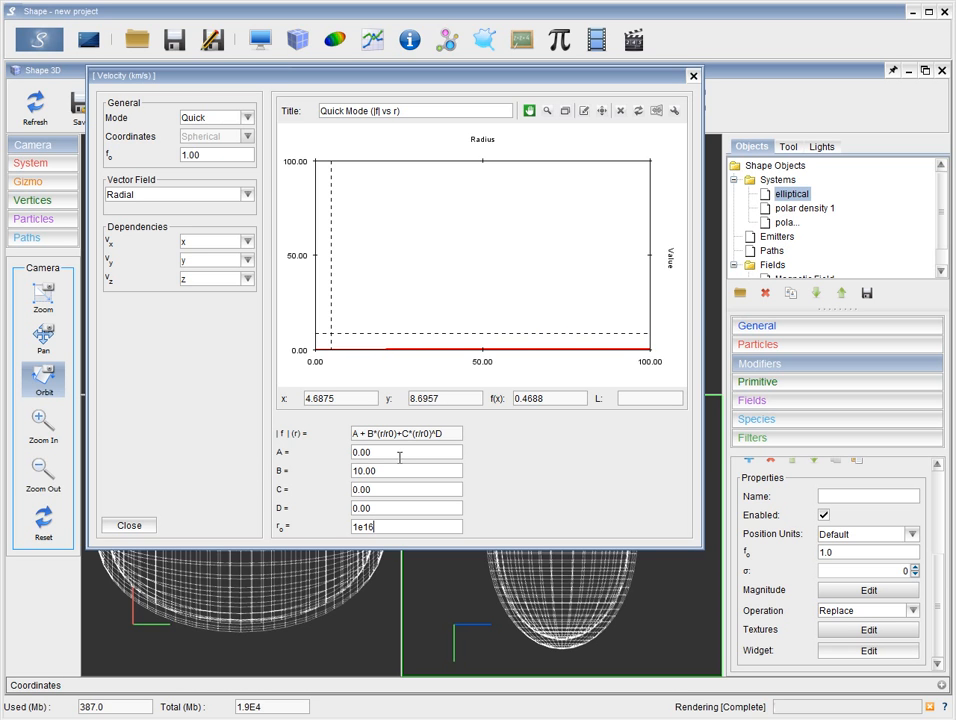
left_click_drag(380, 474, 314, 474)
type("1")
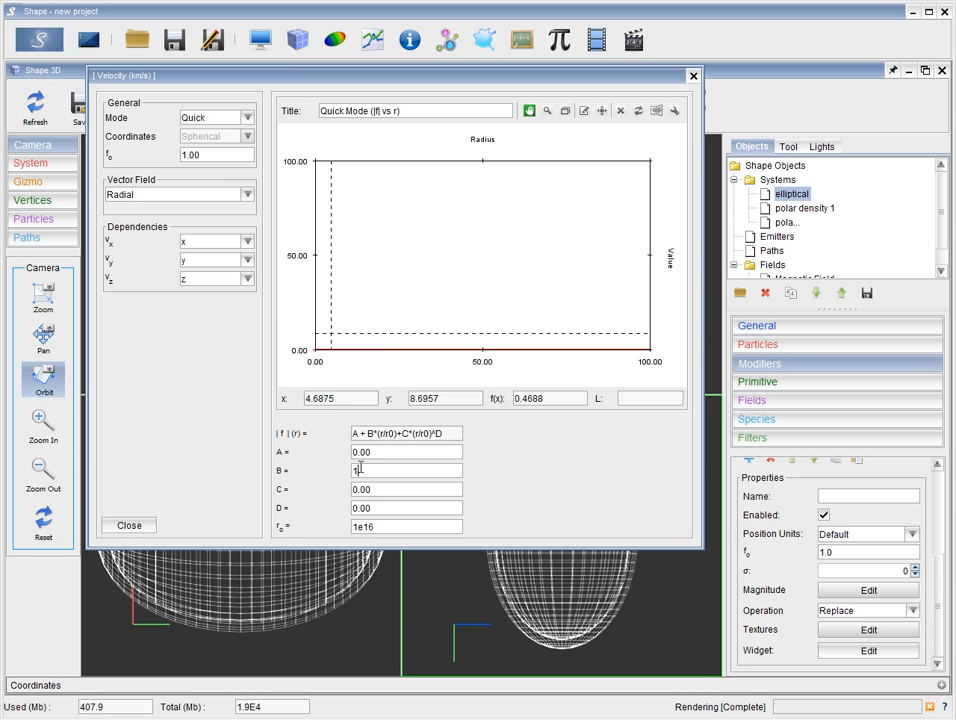
Set the velocity's scale factor f₀ to 400 and return to the Shape Renderer
left_click_drag(240, 155, 166, 163)
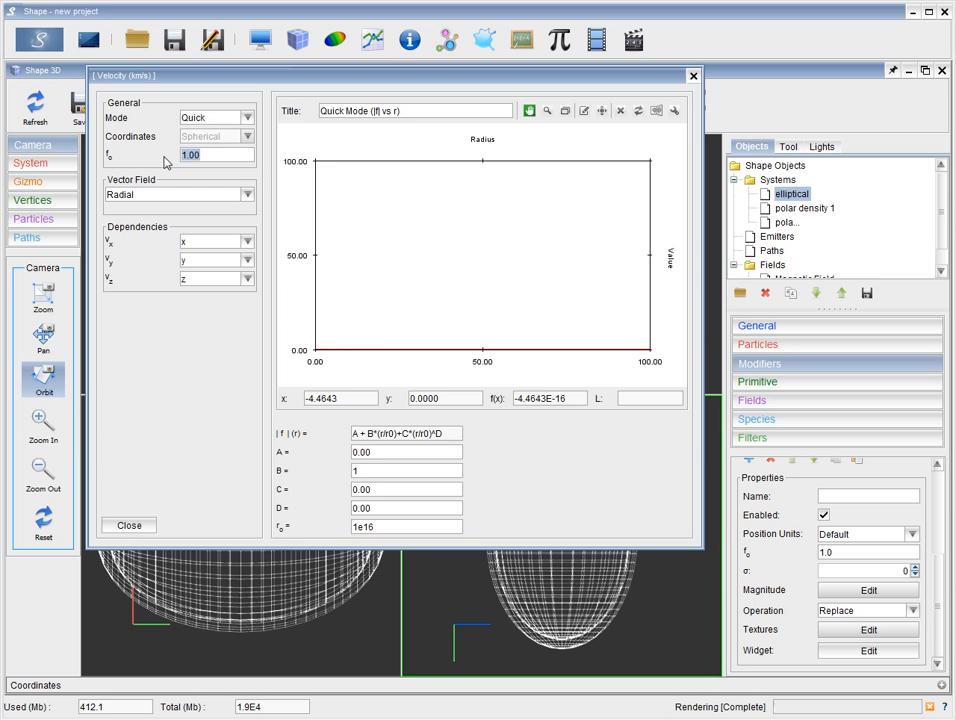
type("2")
double_click(188, 155)
type("400")
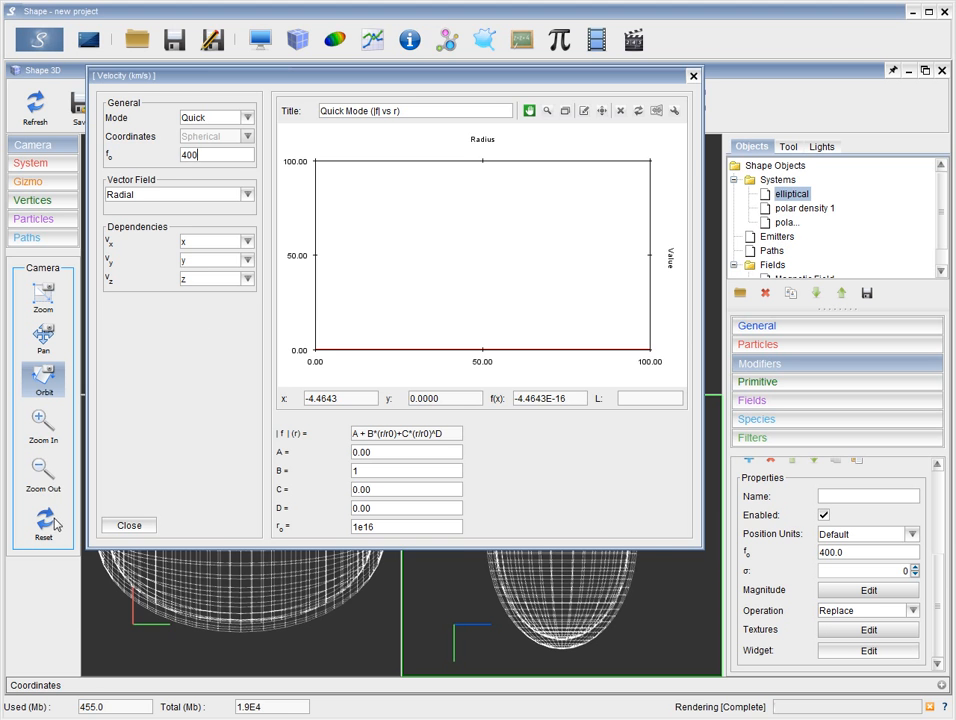
left_click(113, 525)
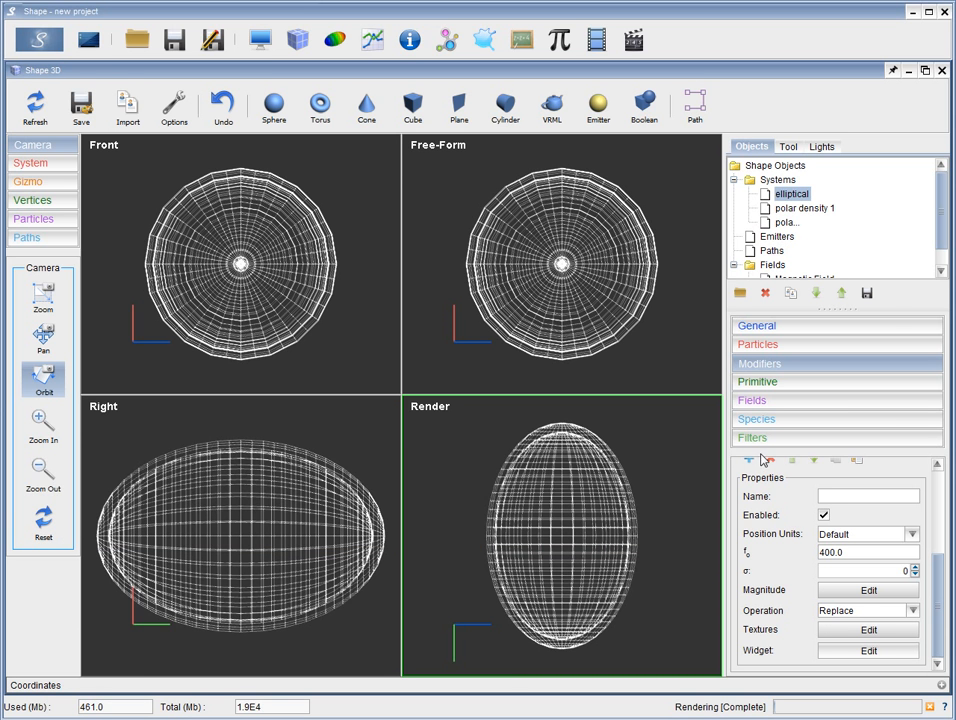
left_click(261, 42)
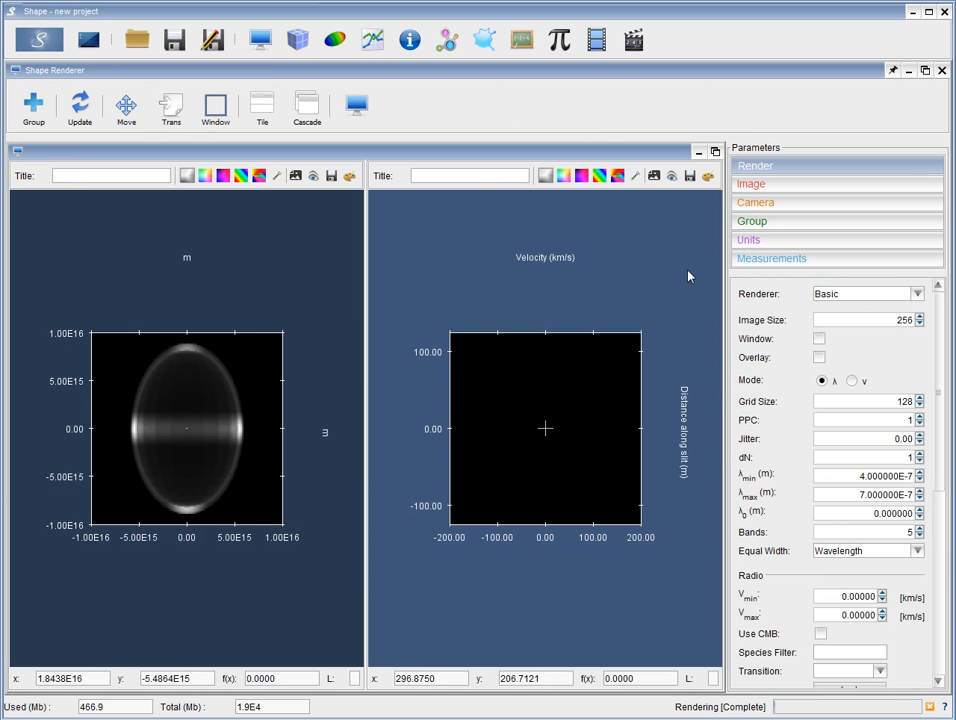
Set the velocity group's slit to a height of 2e16 m and a width of 2e15 m, and render the model
left_click(779, 226)
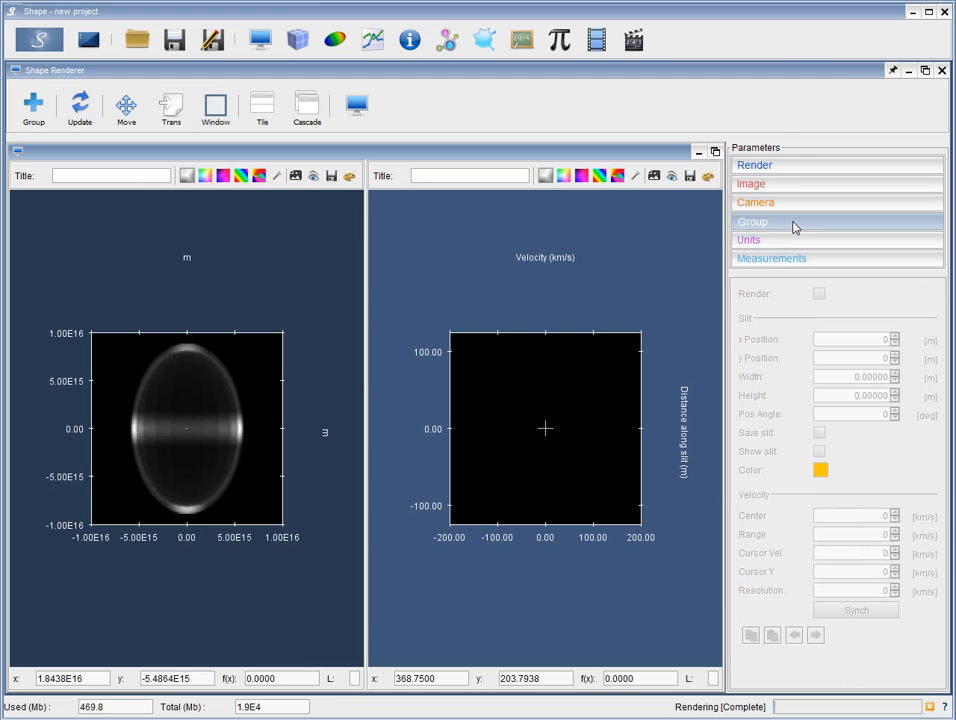
left_click(356, 108)
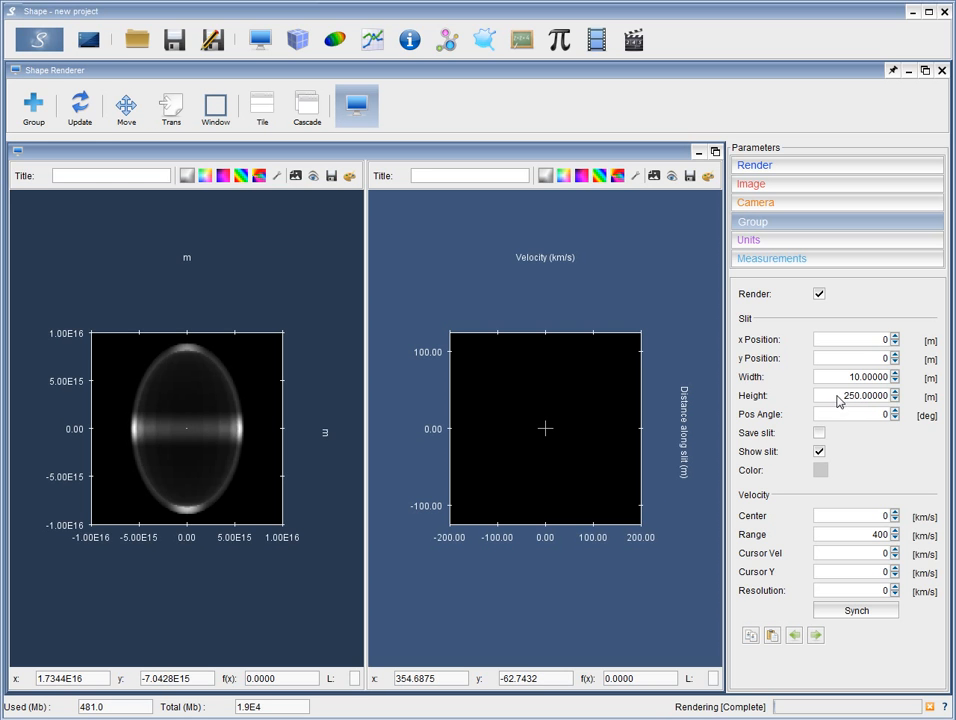
left_click_drag(838, 400, 931, 405)
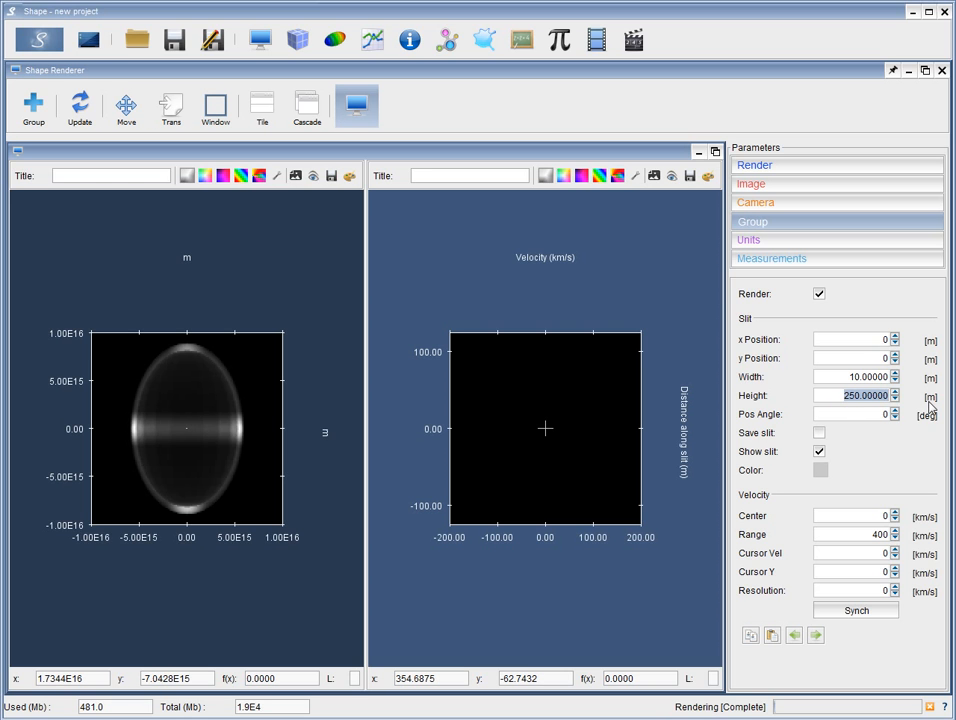
type("2e16")
key("Return")
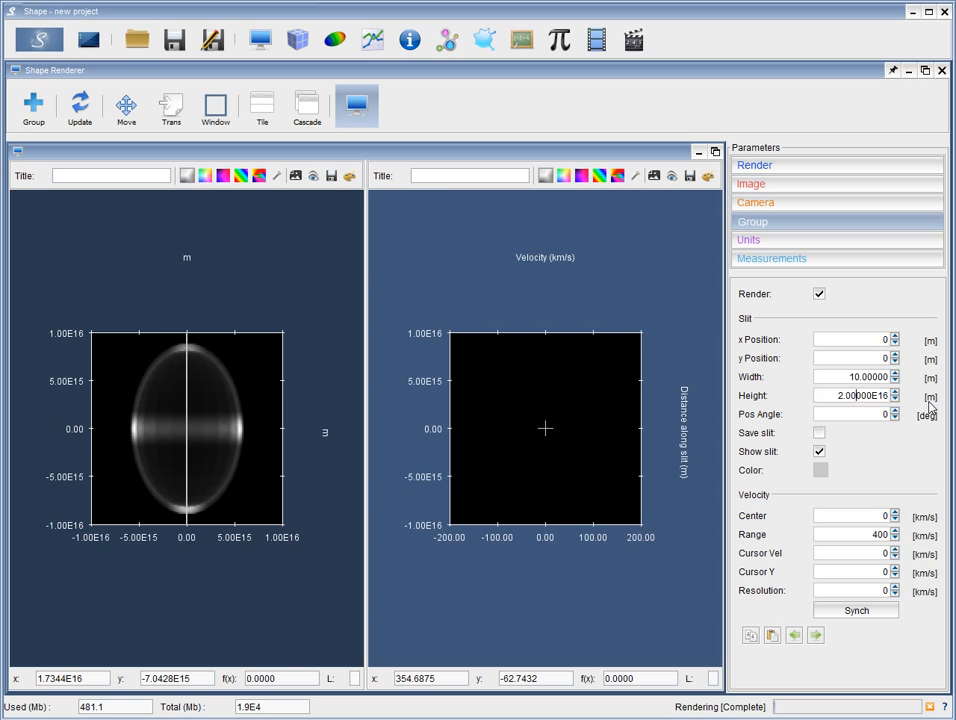
double_click(850, 379)
type("2e15")
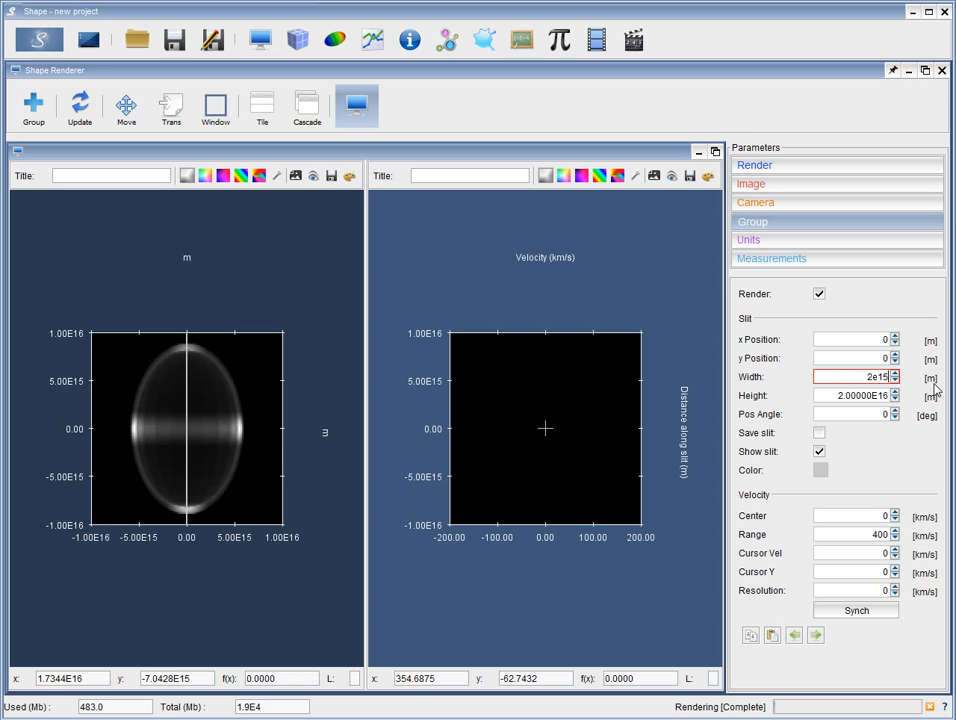
key("Return")
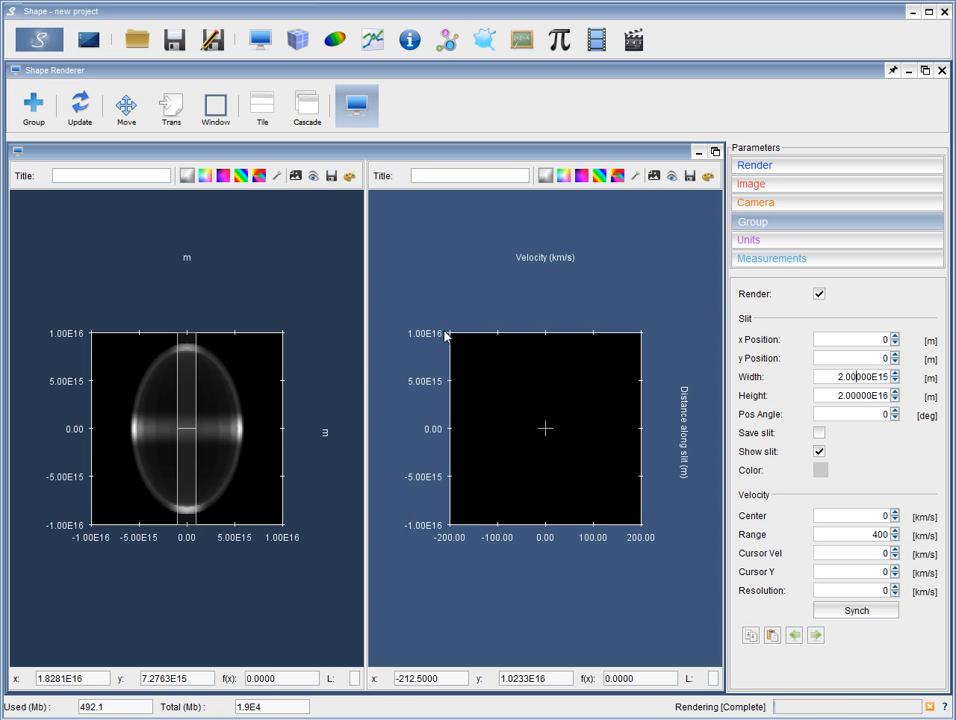
left_click(35, 42)
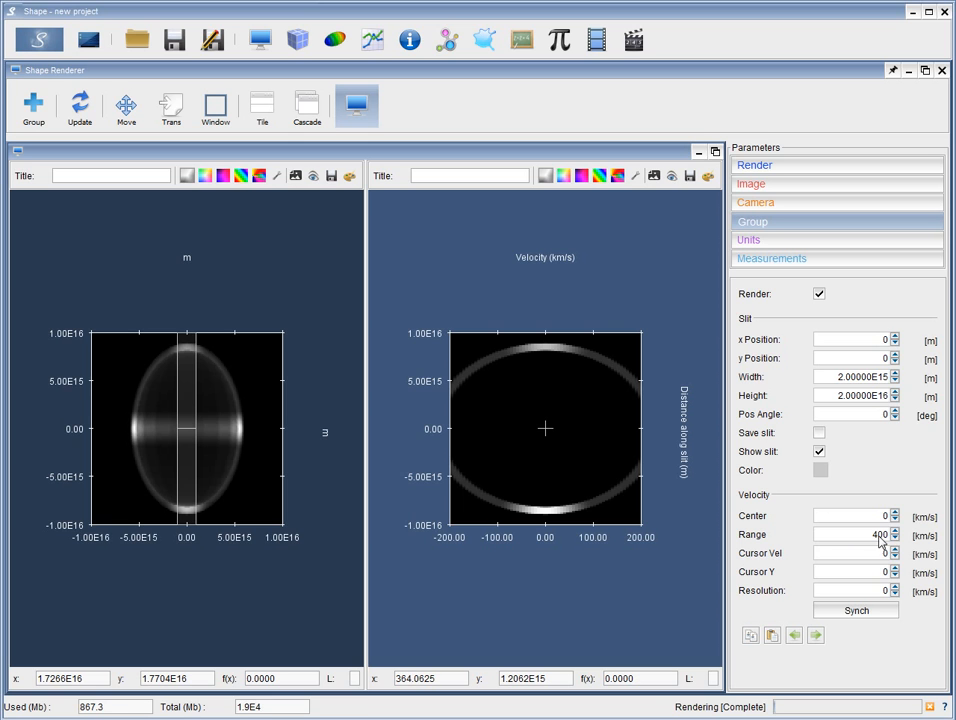
Set the group's velocity range to 600 km/s and refresh the position-velocity image
left_click_drag(871, 535, 877, 535)
type("6")
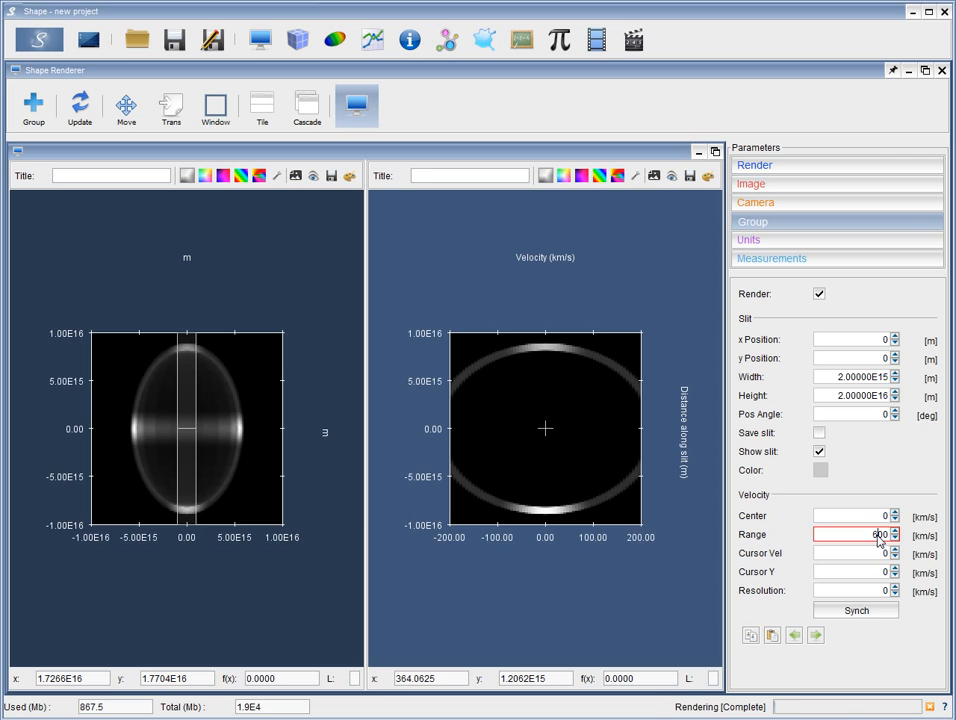
key("Return")
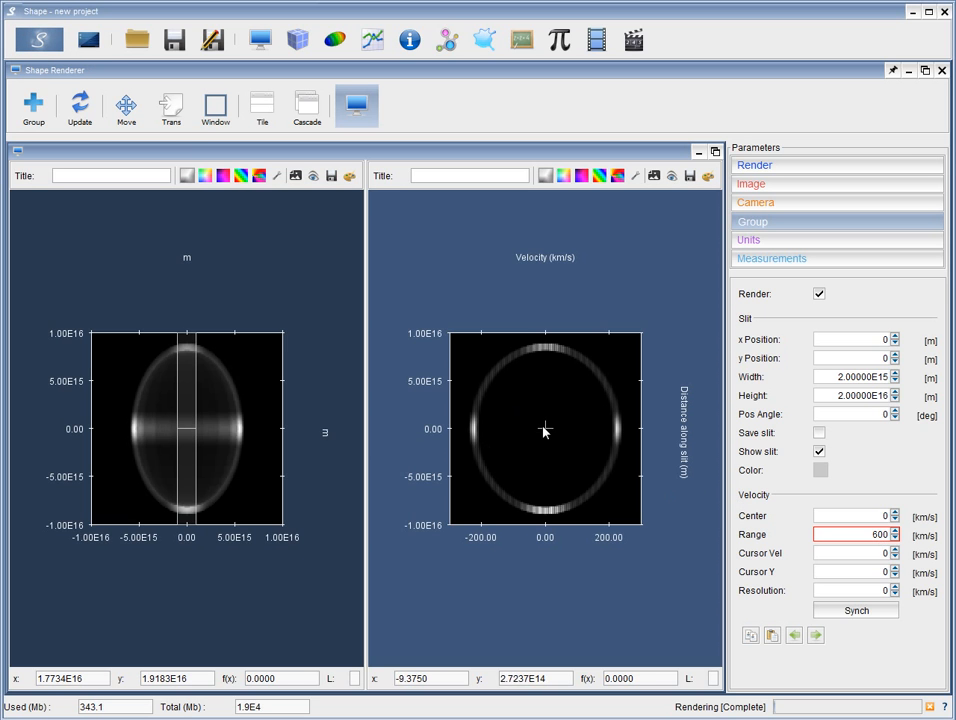
Set the camera's inclination to 50 degrees and render the model
left_click(875, 205)
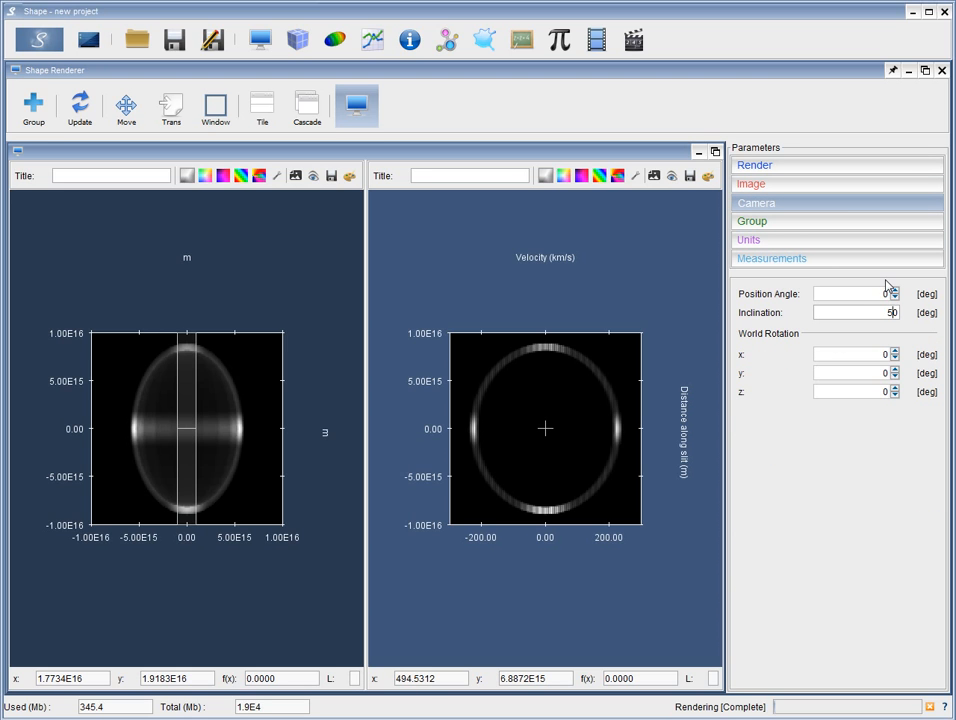
left_click(47, 46)
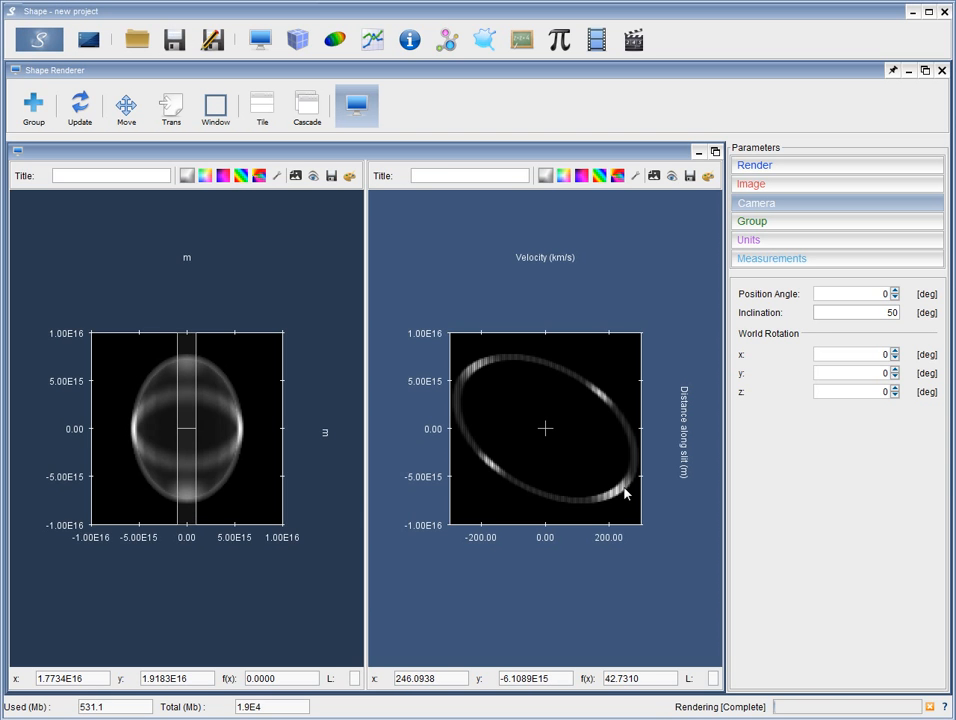
Create a connected graph in the Graph module and set its type to PV
left_click(370, 42)
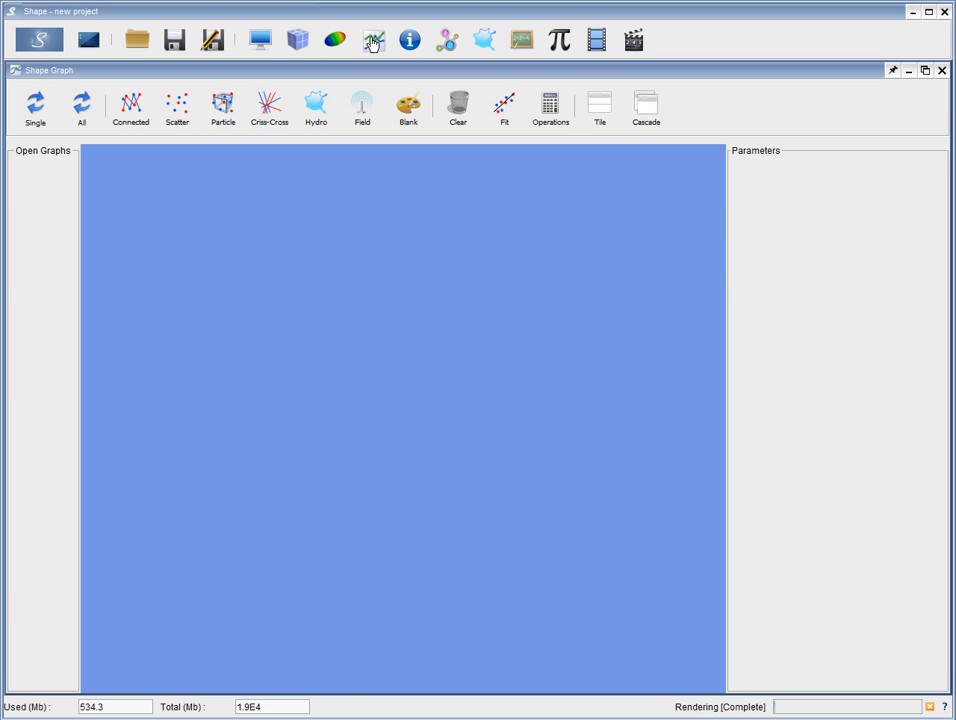
left_click(133, 108)
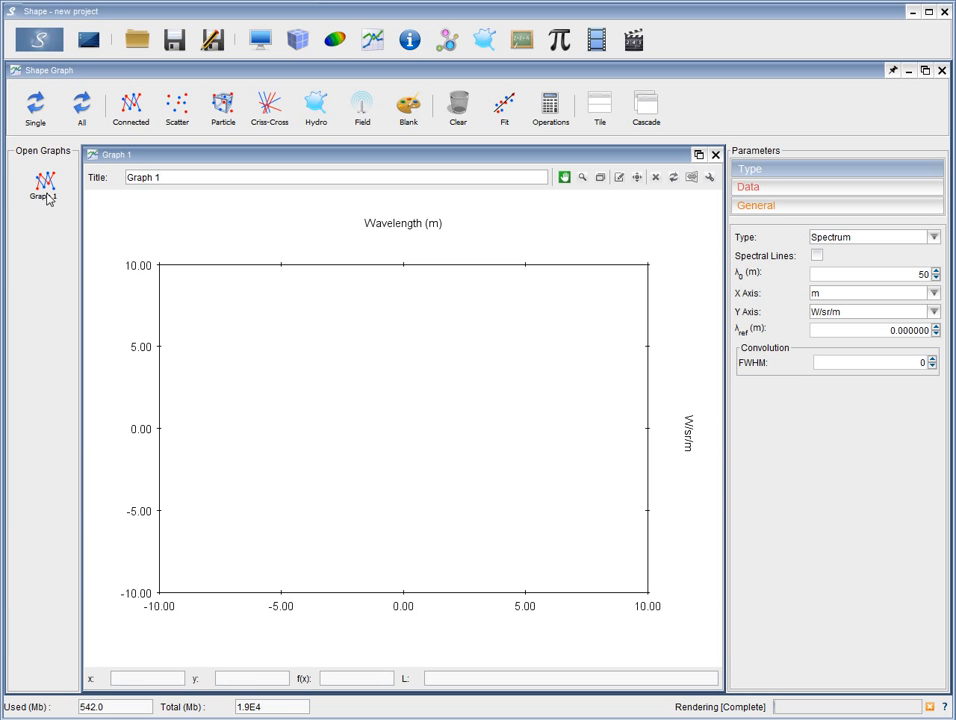
left_click(932, 238)
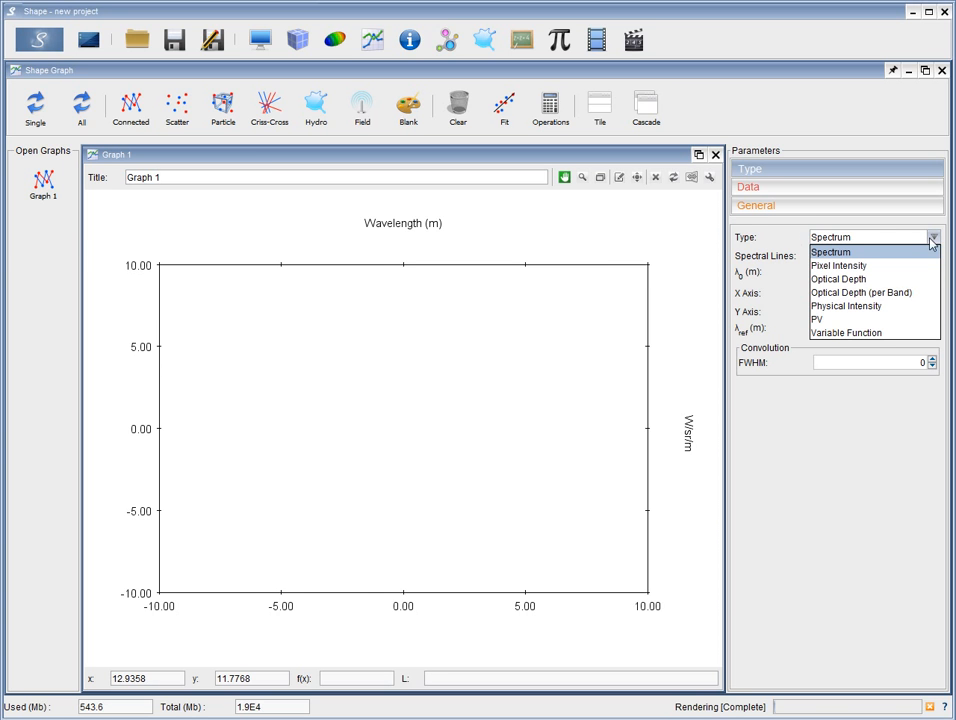
left_click(885, 319)
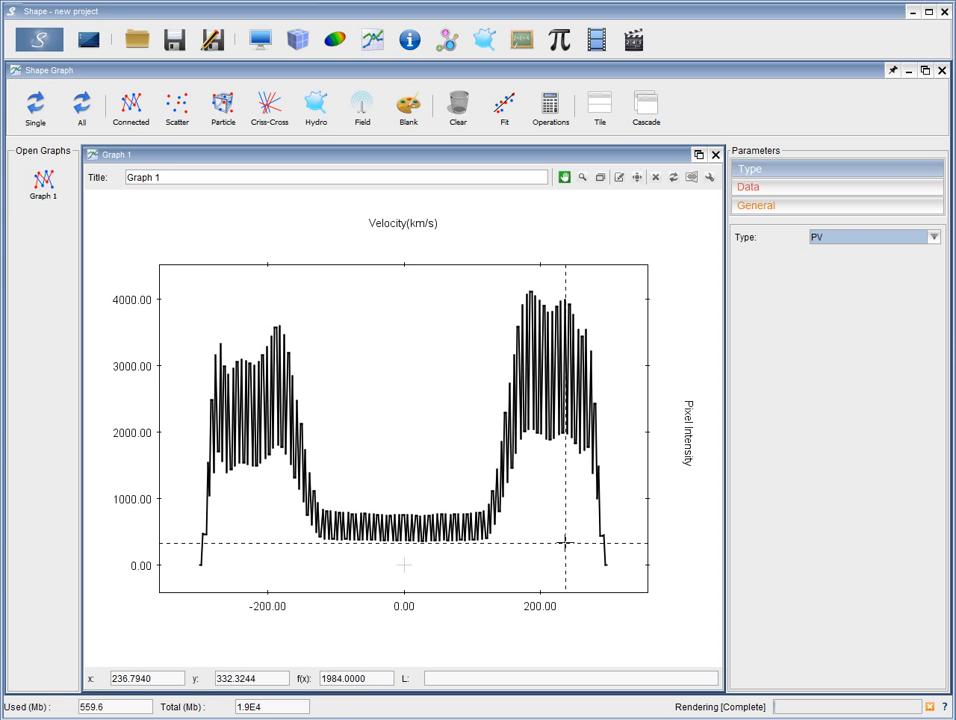
left_click(801, 192)
left_click(801, 207)
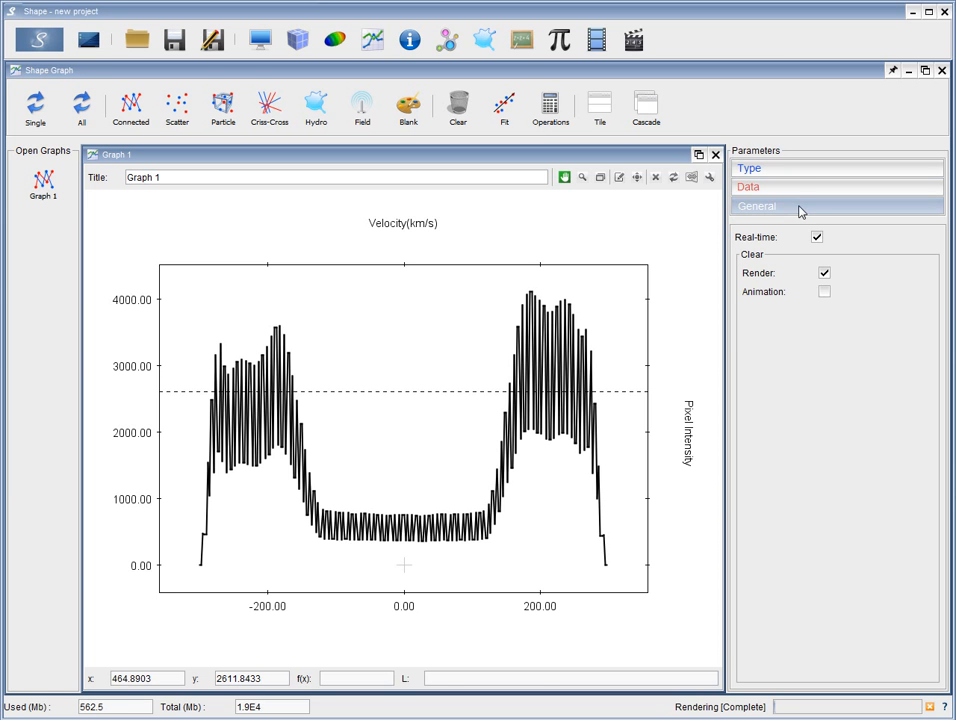
left_click(800, 168)
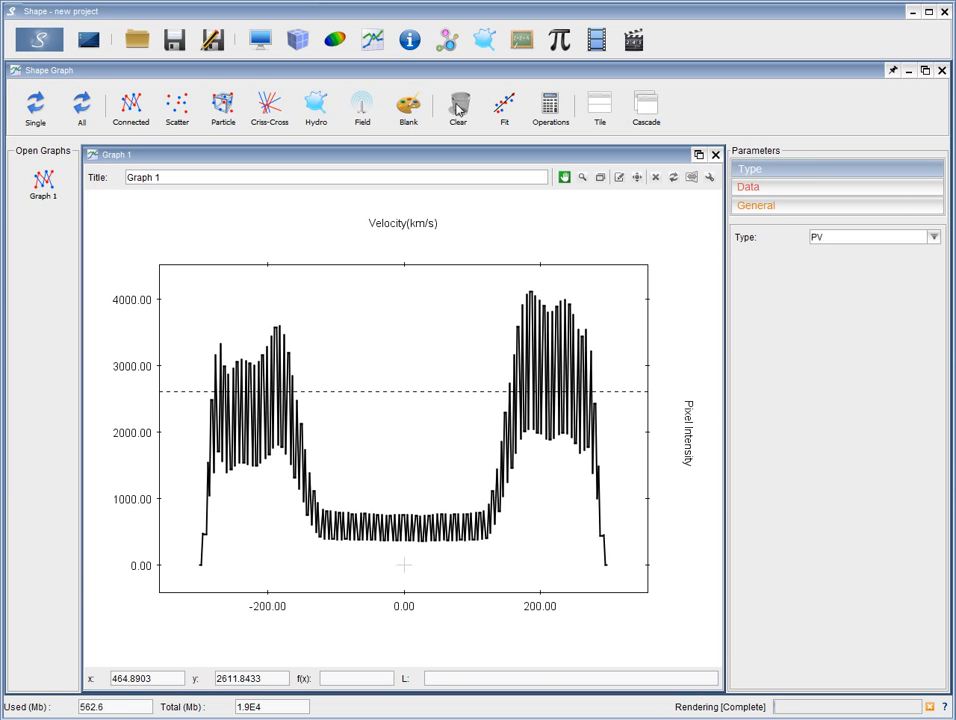
Return to the Shape Renderer and open its render parameters
left_click(262, 42)
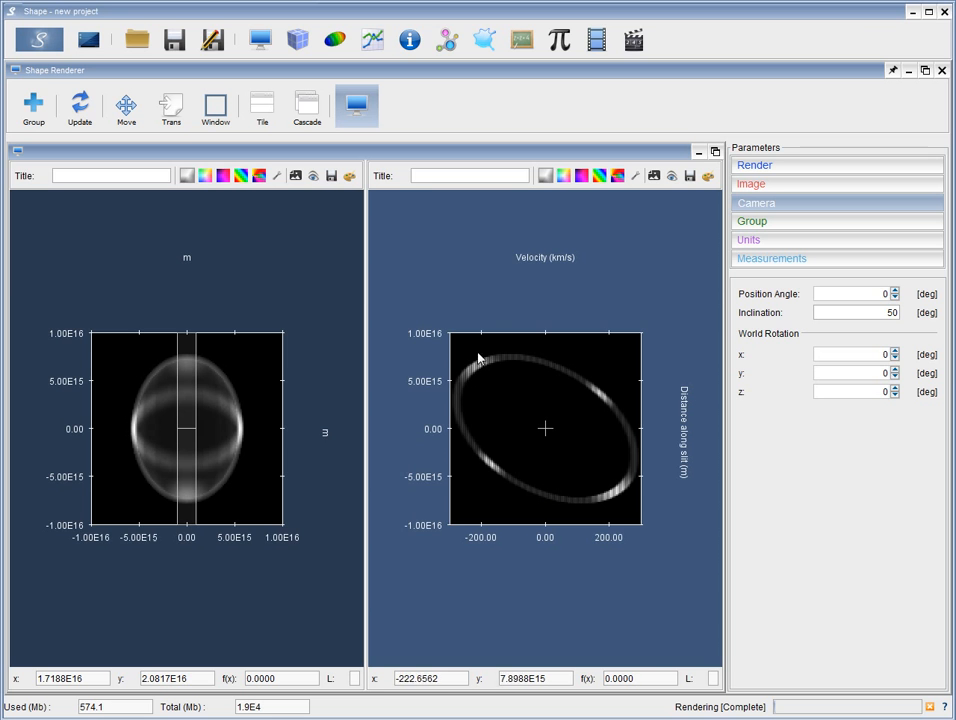
left_click(777, 168)
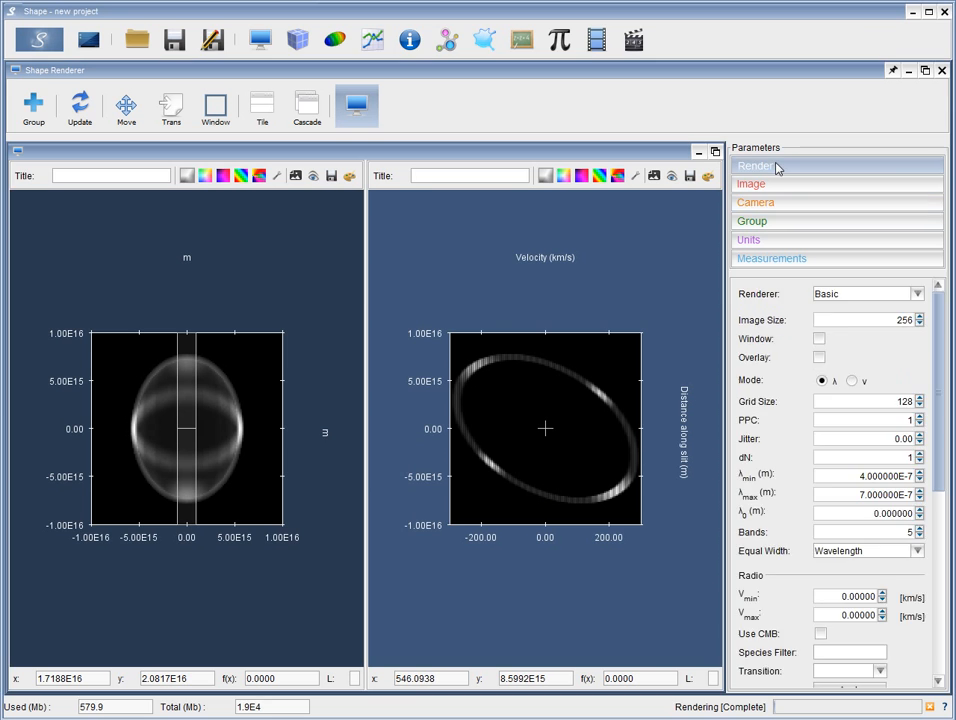
double_click(890, 402)
type("256")
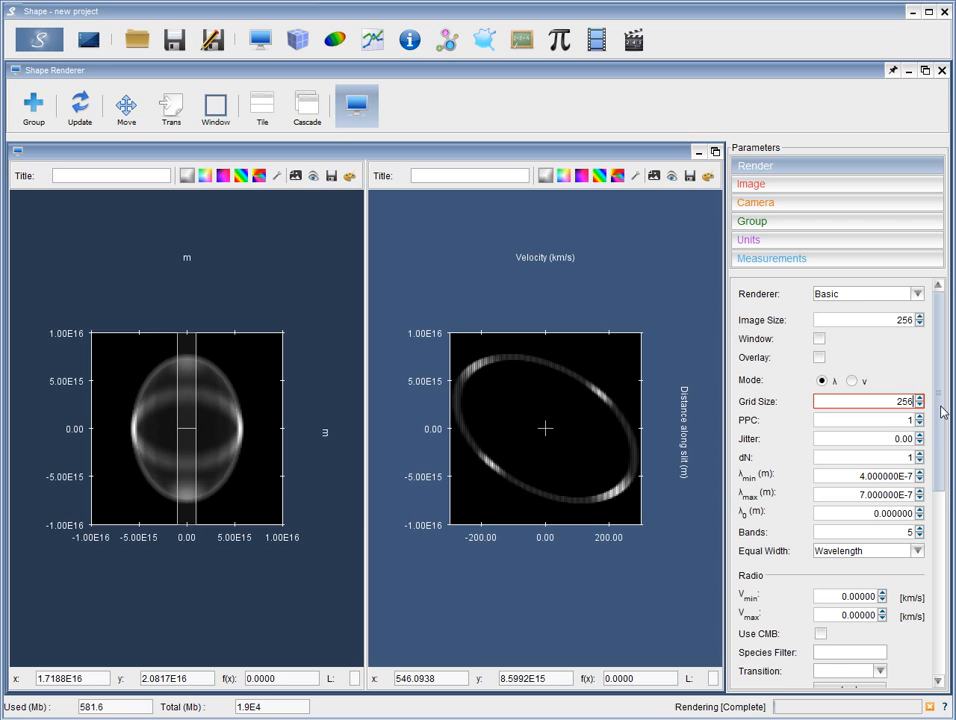
double_click(885, 407)
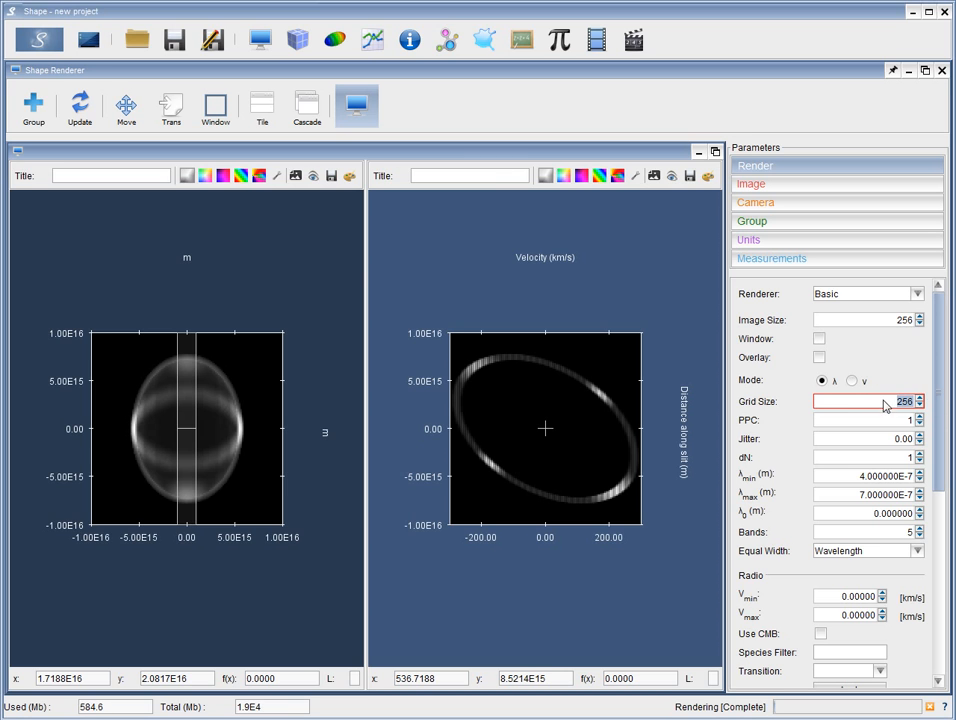
type("128")
key("Return")
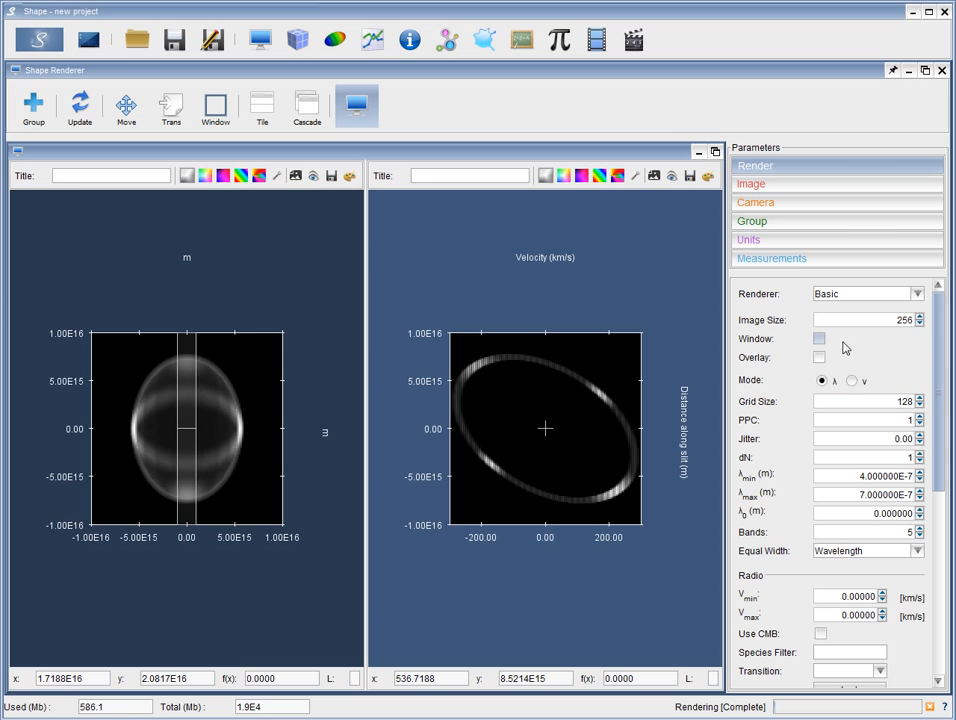
Set the rendered image size to 128 and refresh the images
double_click(893, 322)
type("128")
key("Return")
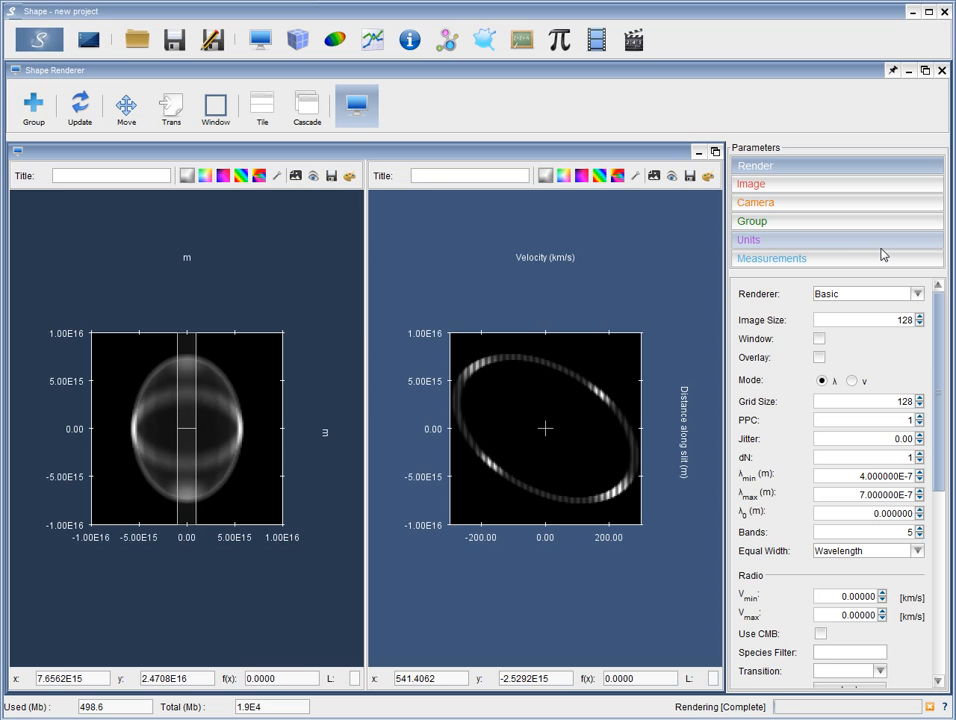
Set the group's velocity resolution to 20 km/s
left_click(828, 229)
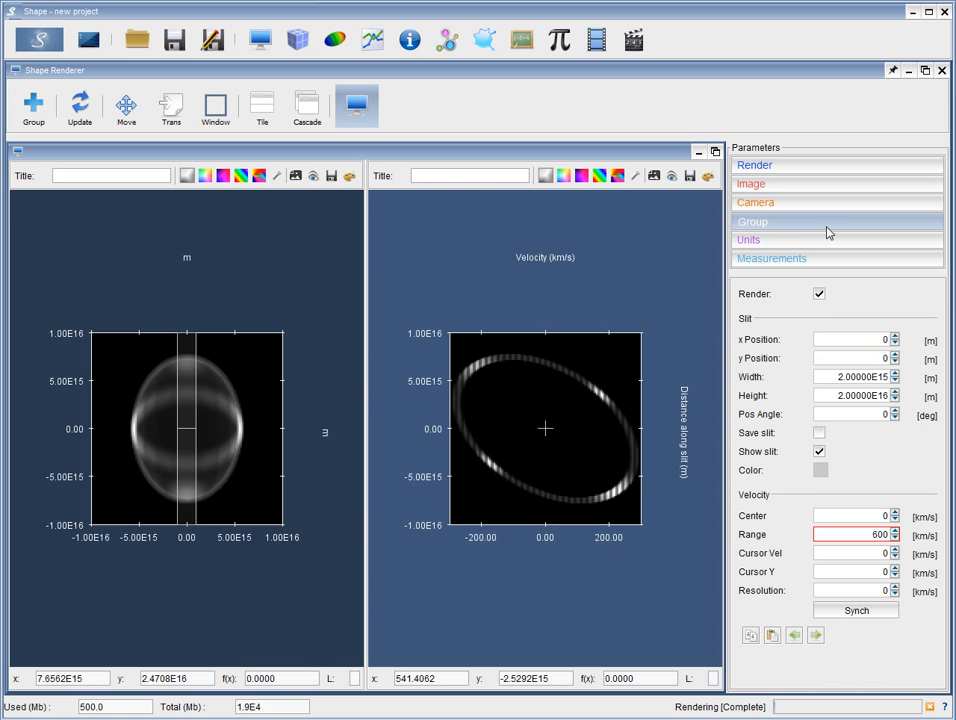
left_click(882, 593)
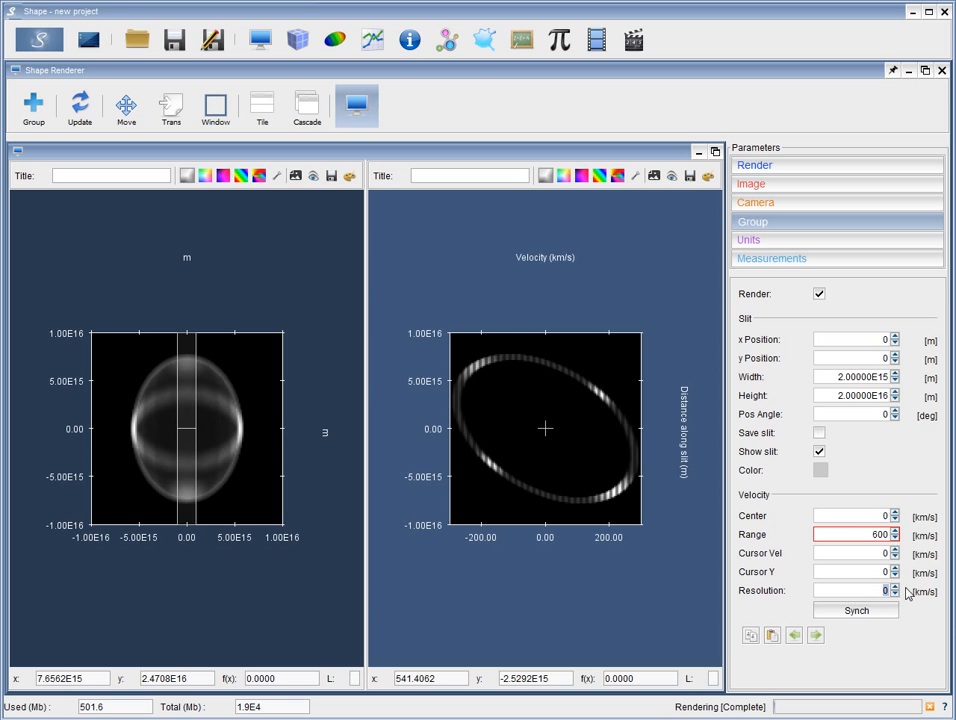
type("20")
key("Return")
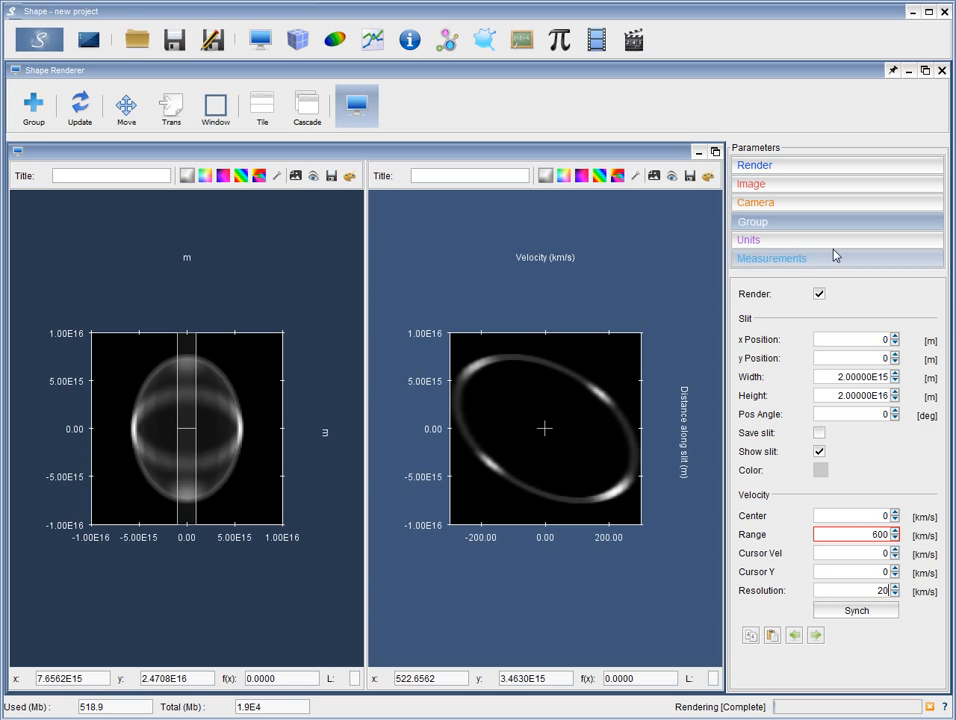
Set the image's locked horizontal and vertical seeing to 5e14 m and display the PV graph
left_click(829, 175)
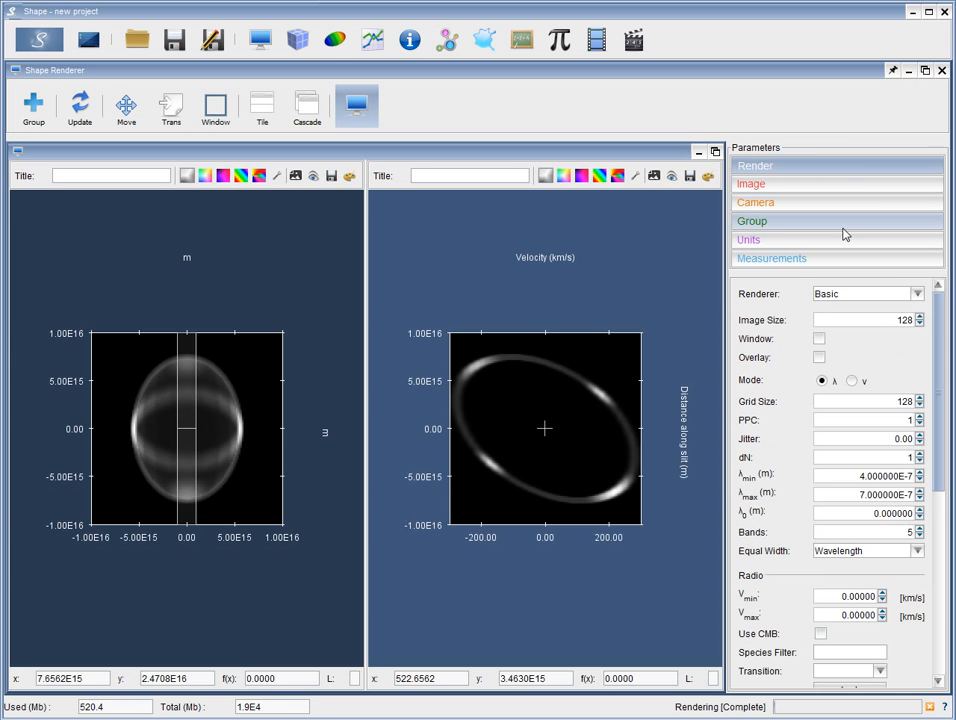
left_click(807, 187)
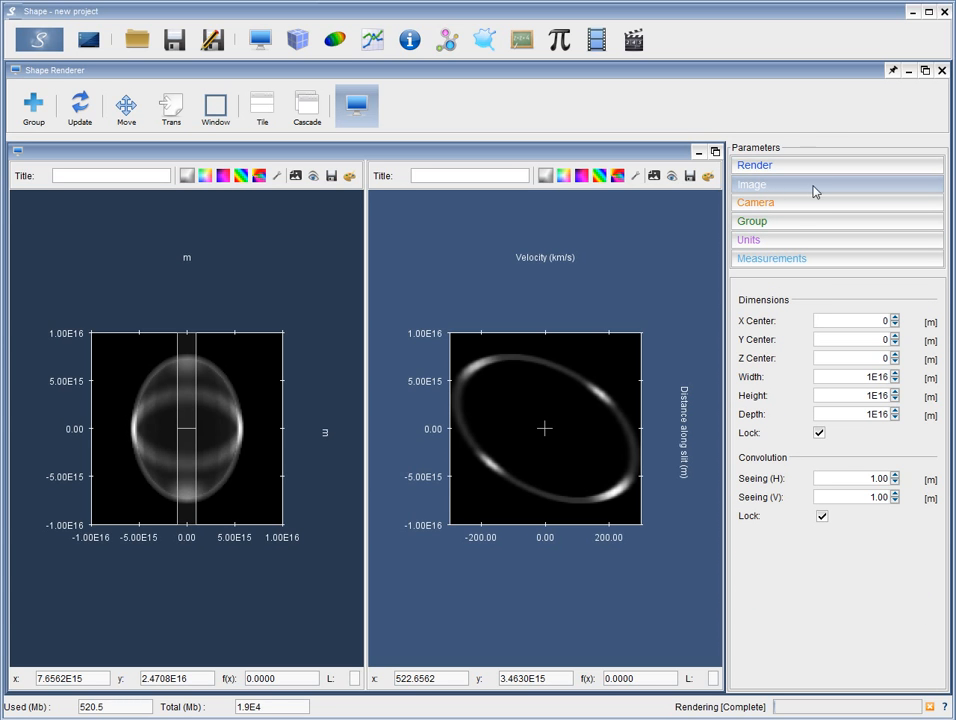
left_click_drag(864, 483, 903, 483)
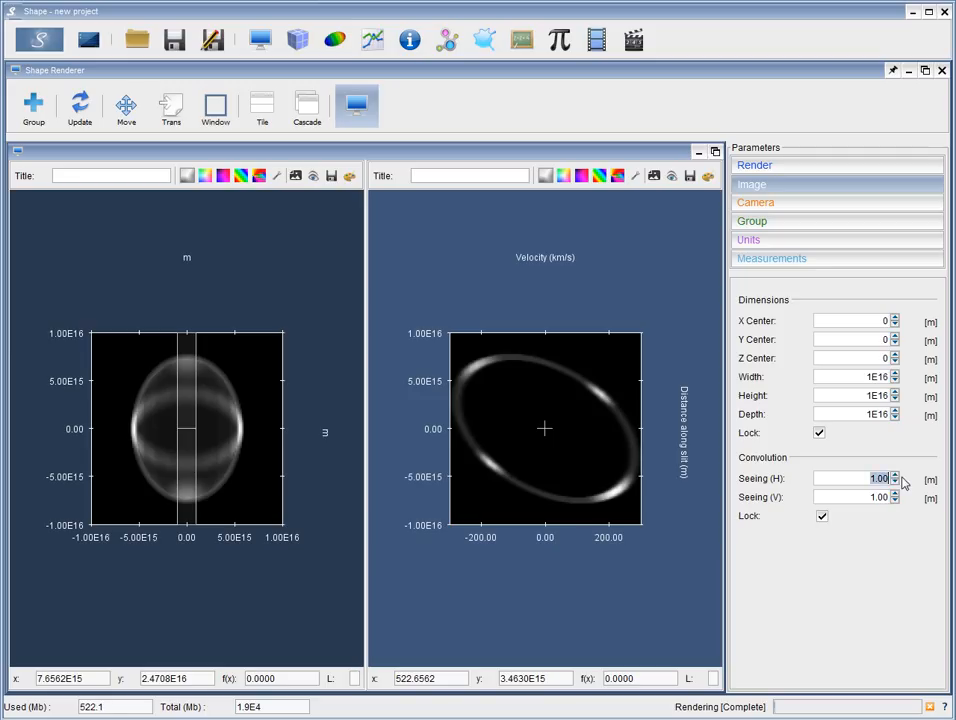
type("1")
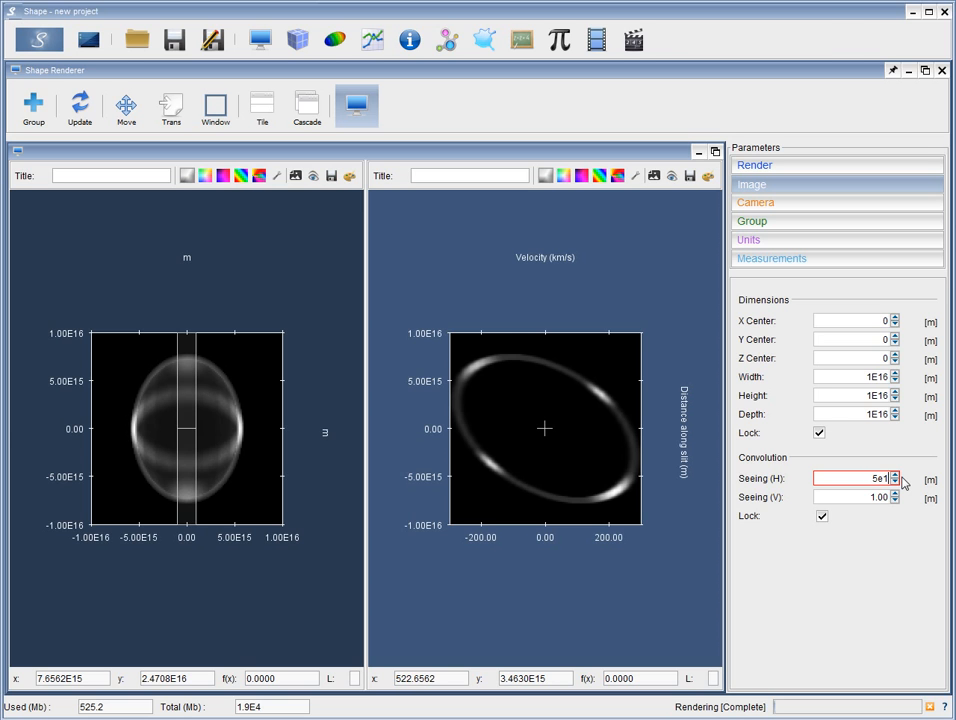
type("4")
key("Return")
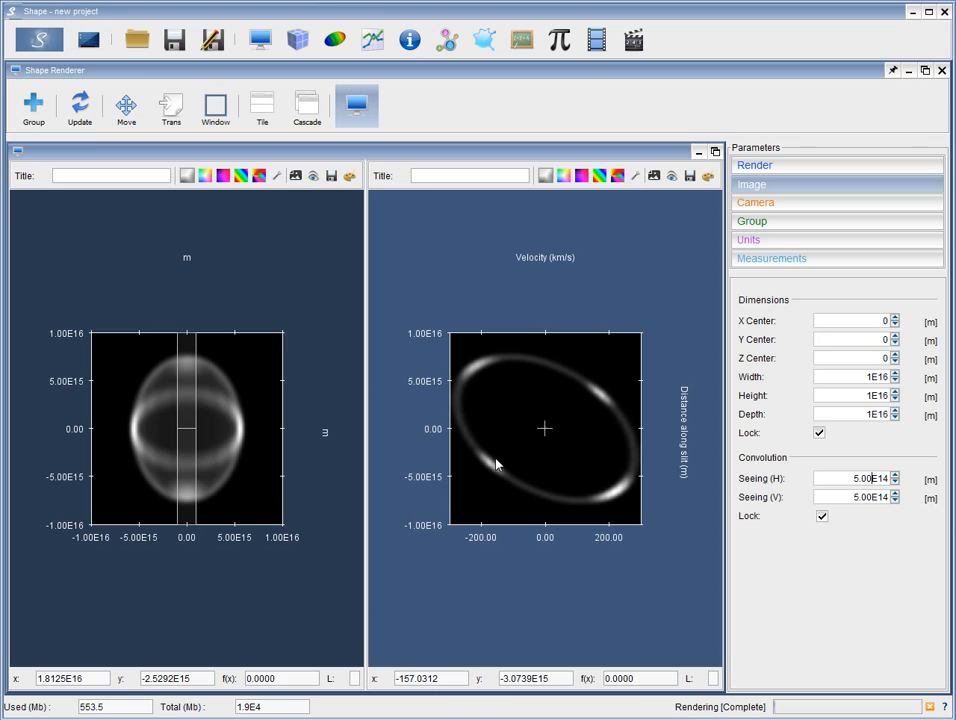
left_click(372, 40)
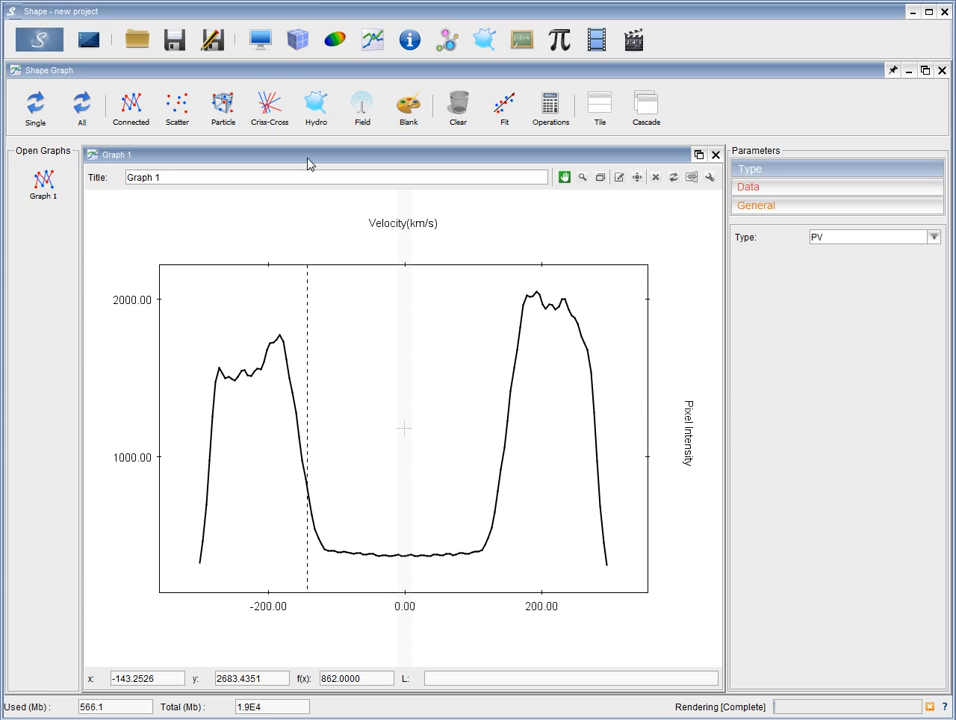
Return to the Shape Renderer, set the camera's inclination to 30 degrees, and render the model
left_click(258, 37)
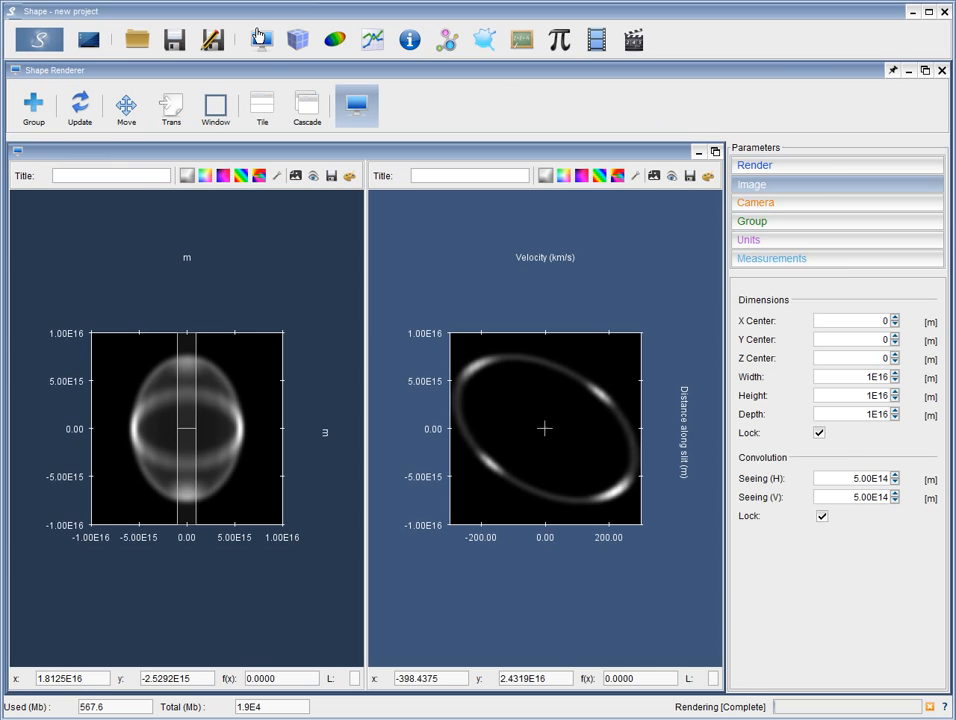
left_click(817, 205)
left_click(758, 188)
left_click(814, 206)
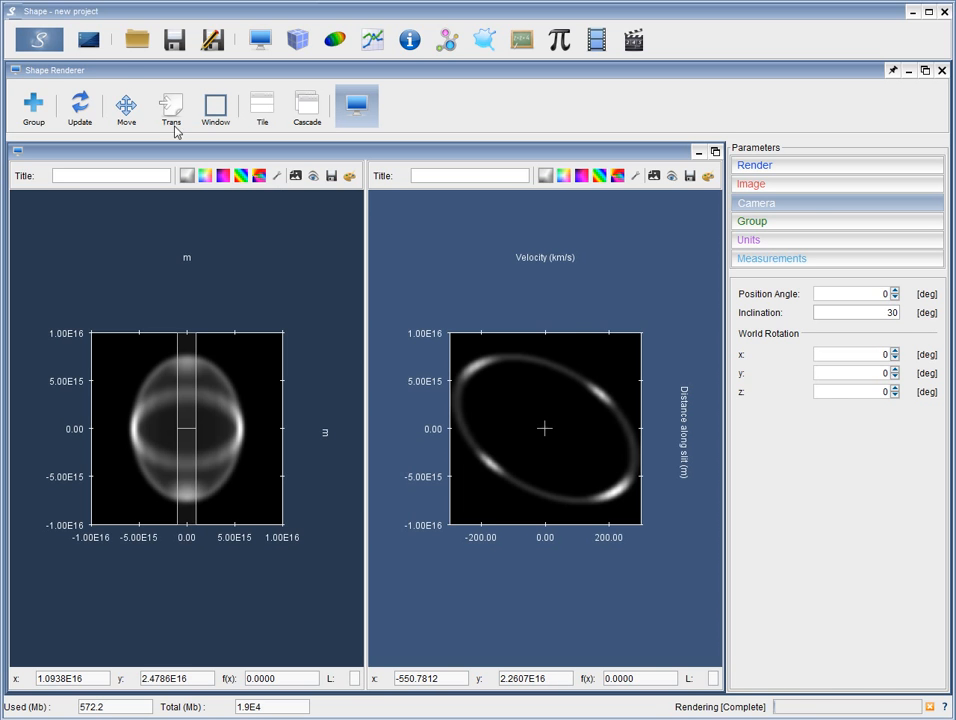
left_click(33, 40)
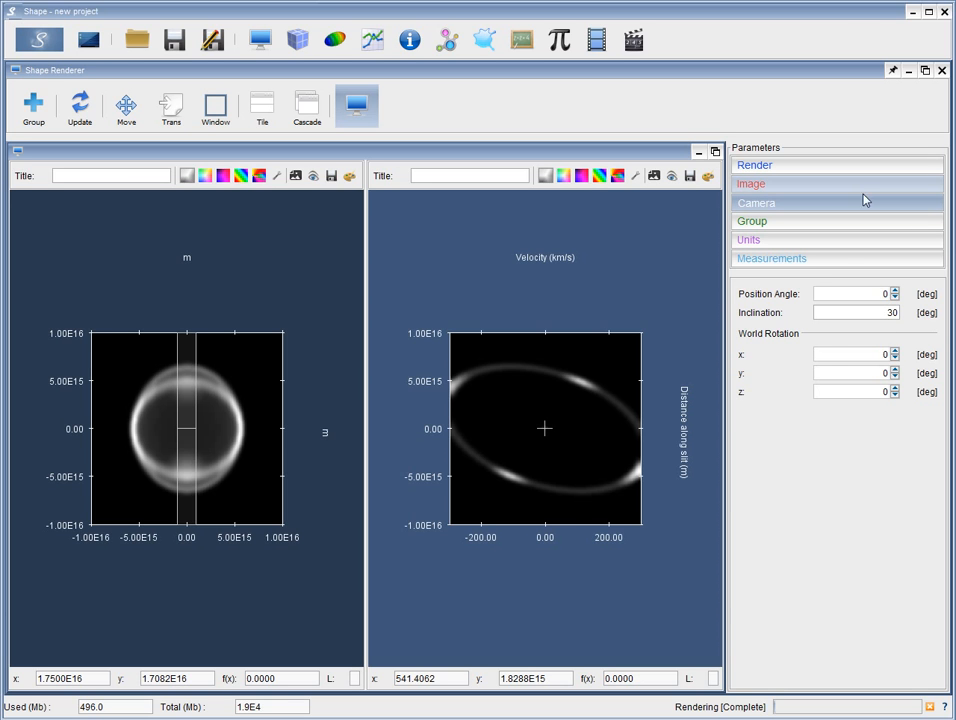
Set the group's velocity range to 1000 km/s, render the model, and display the PV graph
left_click(862, 240)
left_click(849, 223)
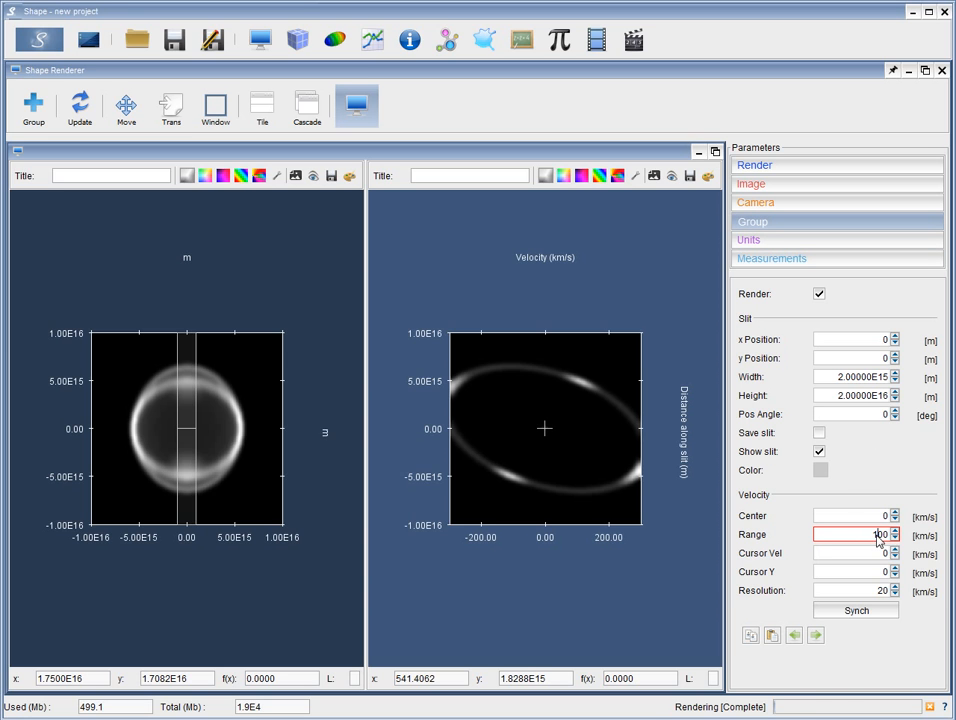
type("0")
key("Return")
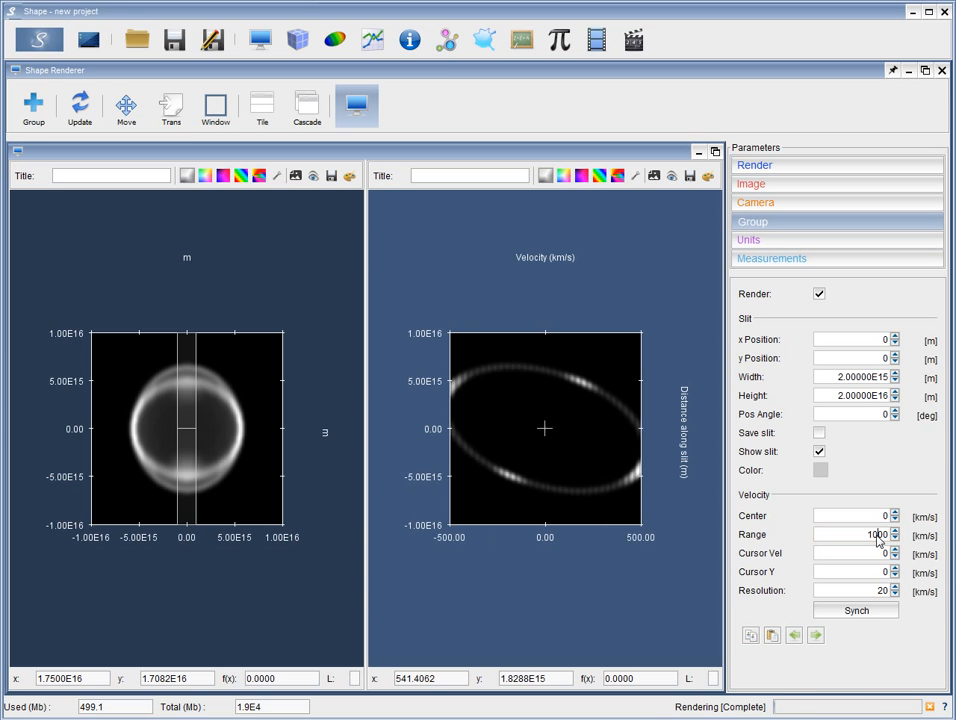
left_click(25, 45)
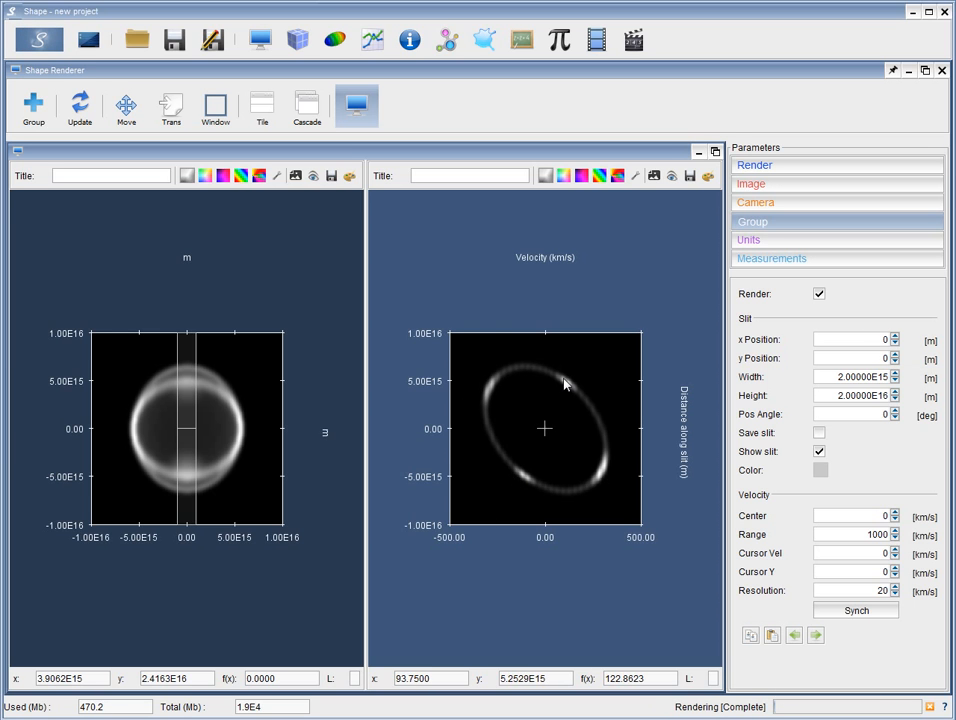
left_click(372, 40)
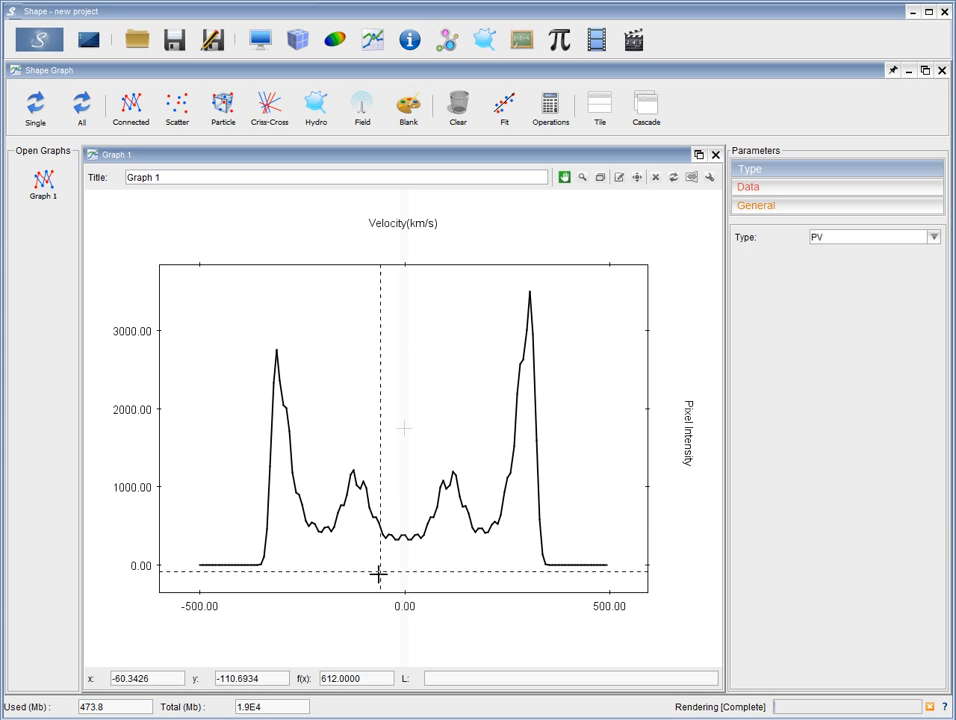